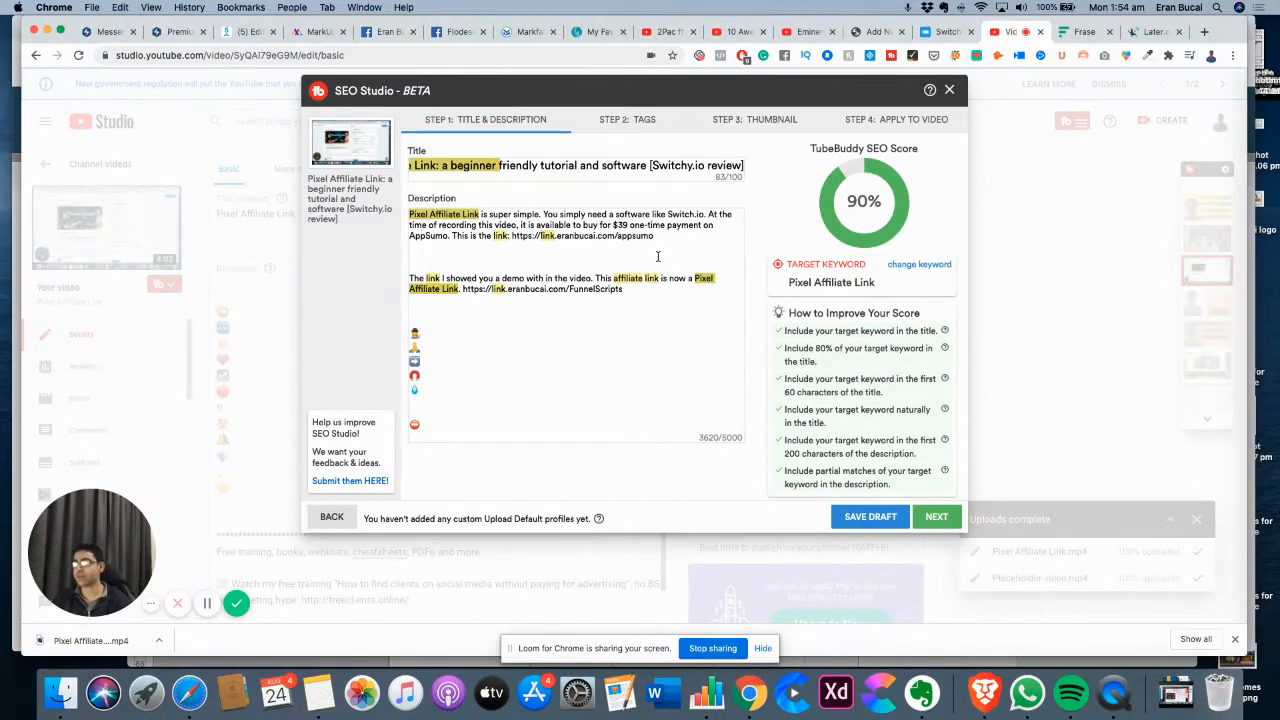
{"action": "left_click", "coordinate": [658, 256]}
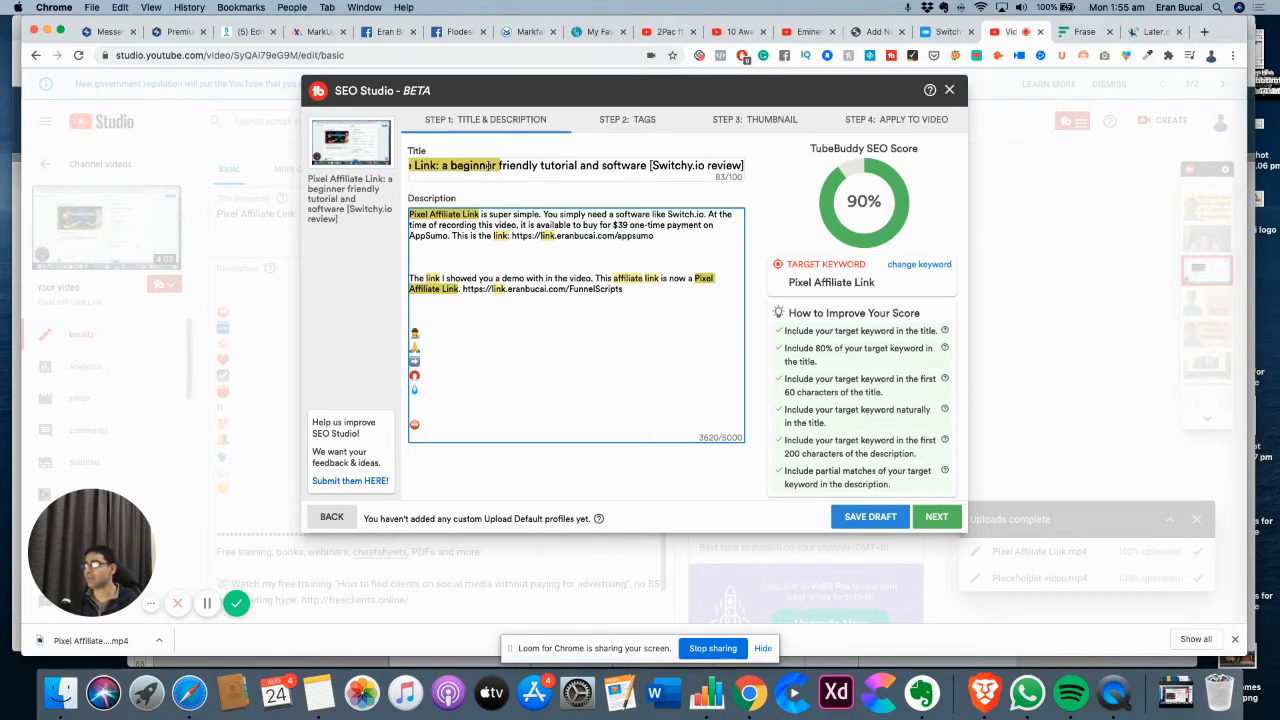
{"action": "left_click", "coordinate": [431, 168]}
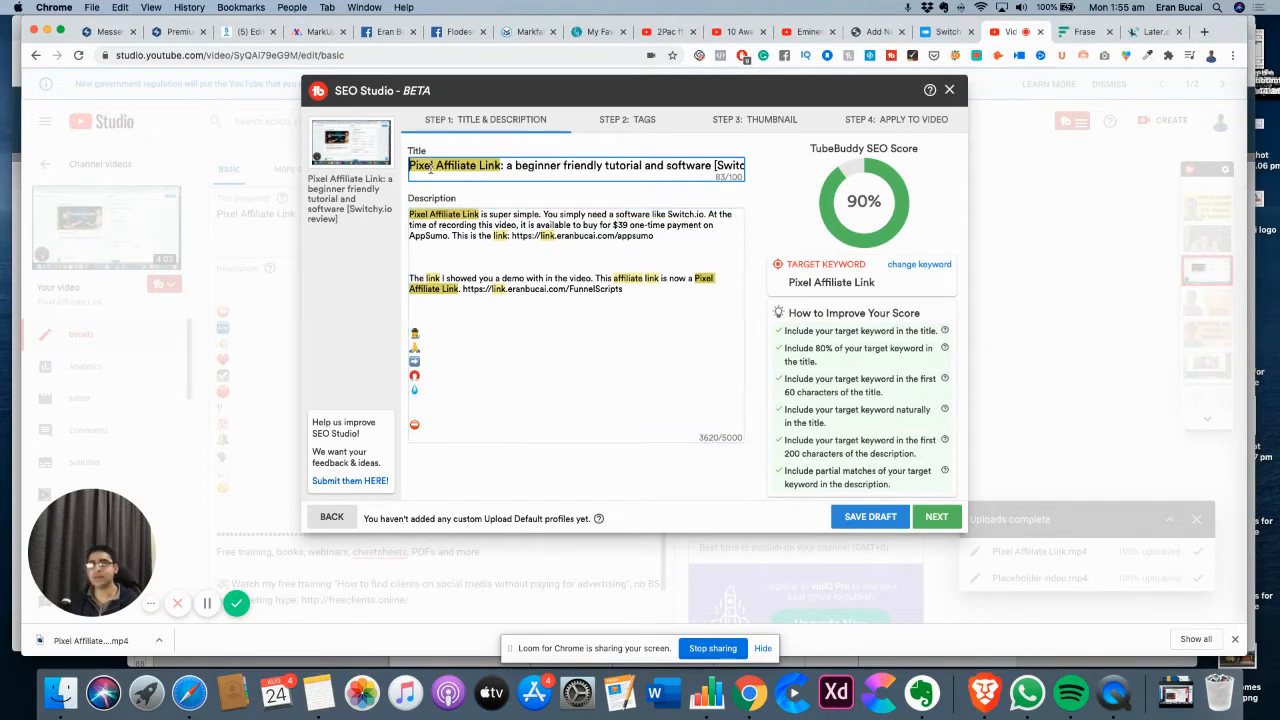
{"action": "left_click", "coordinate": [423, 256]}
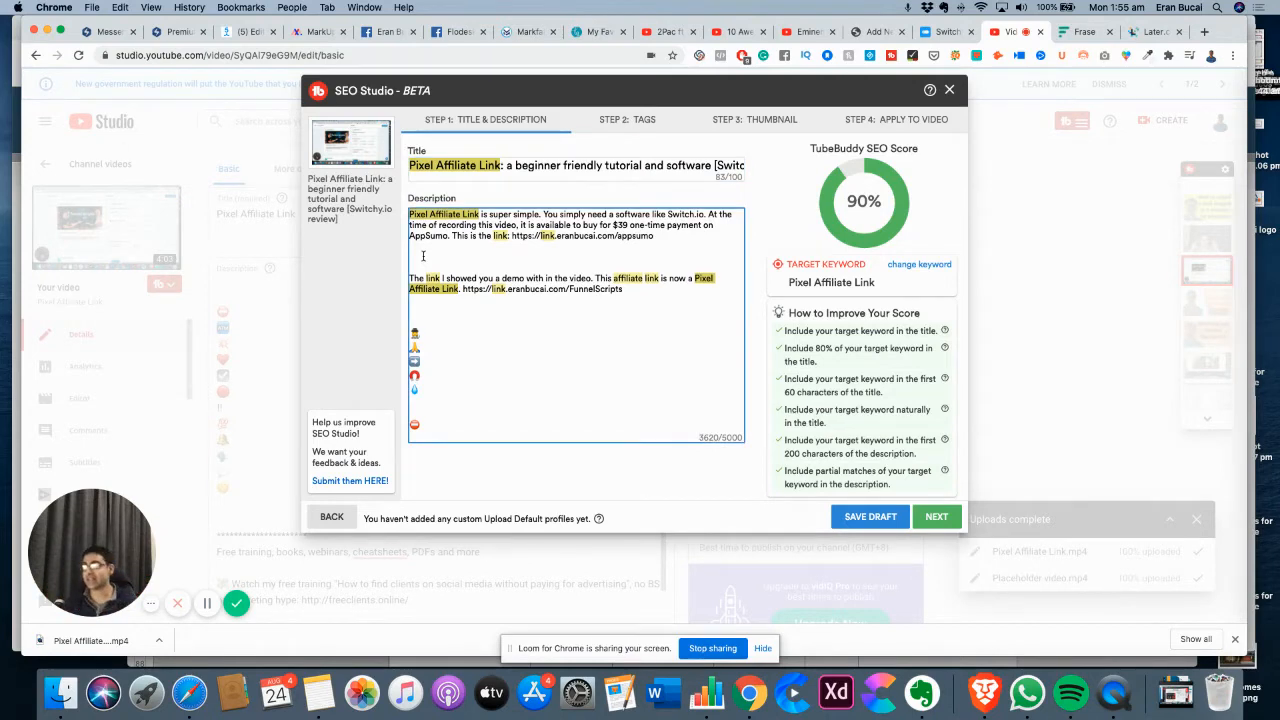
Switch to Frase and create a new-content document for the query "what is a pixel" from top Google results in the YouTube SEO folder
{"action": "left_click", "coordinate": [1085, 33]}
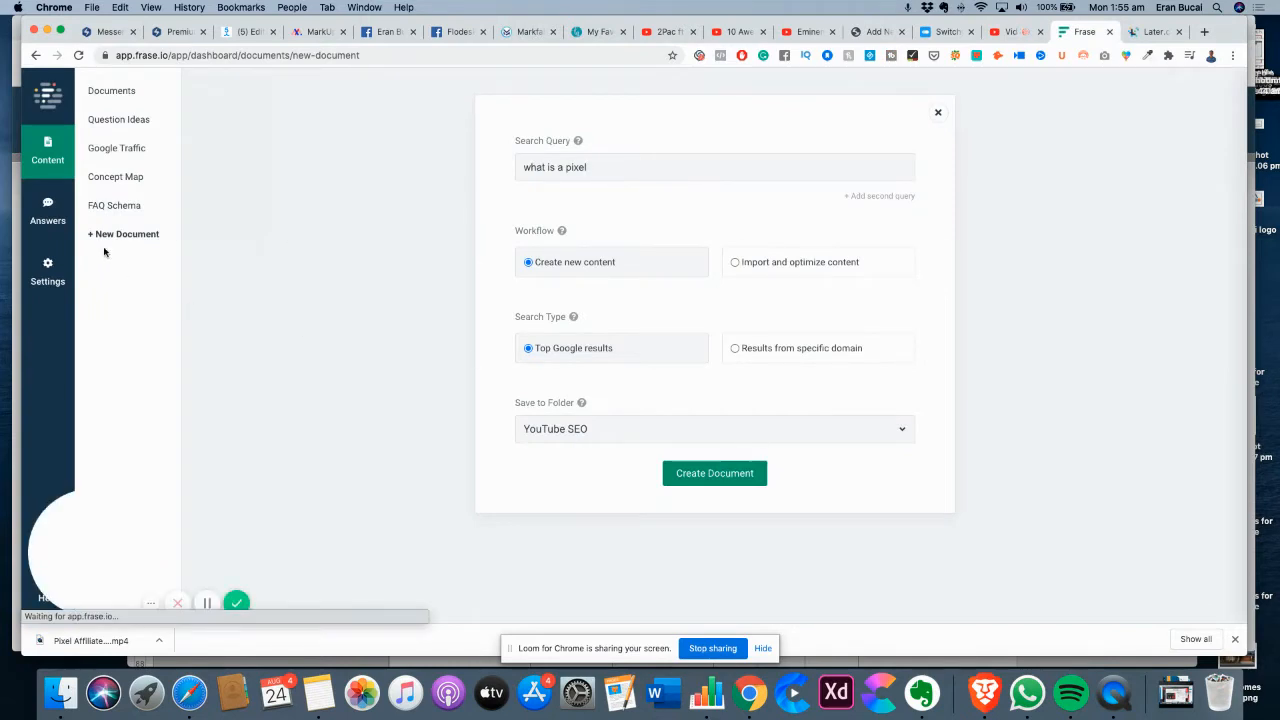
{"action": "left_click", "coordinate": [614, 430]}
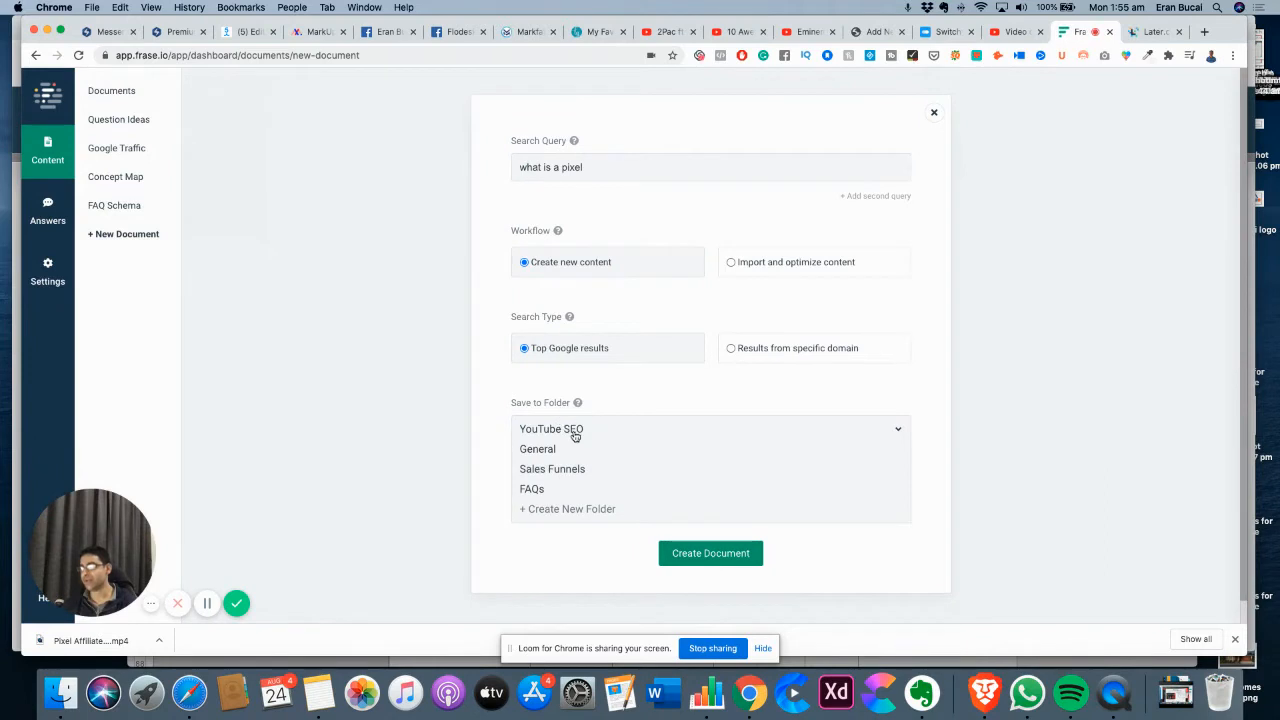
{"action": "left_click", "coordinate": [585, 410]}
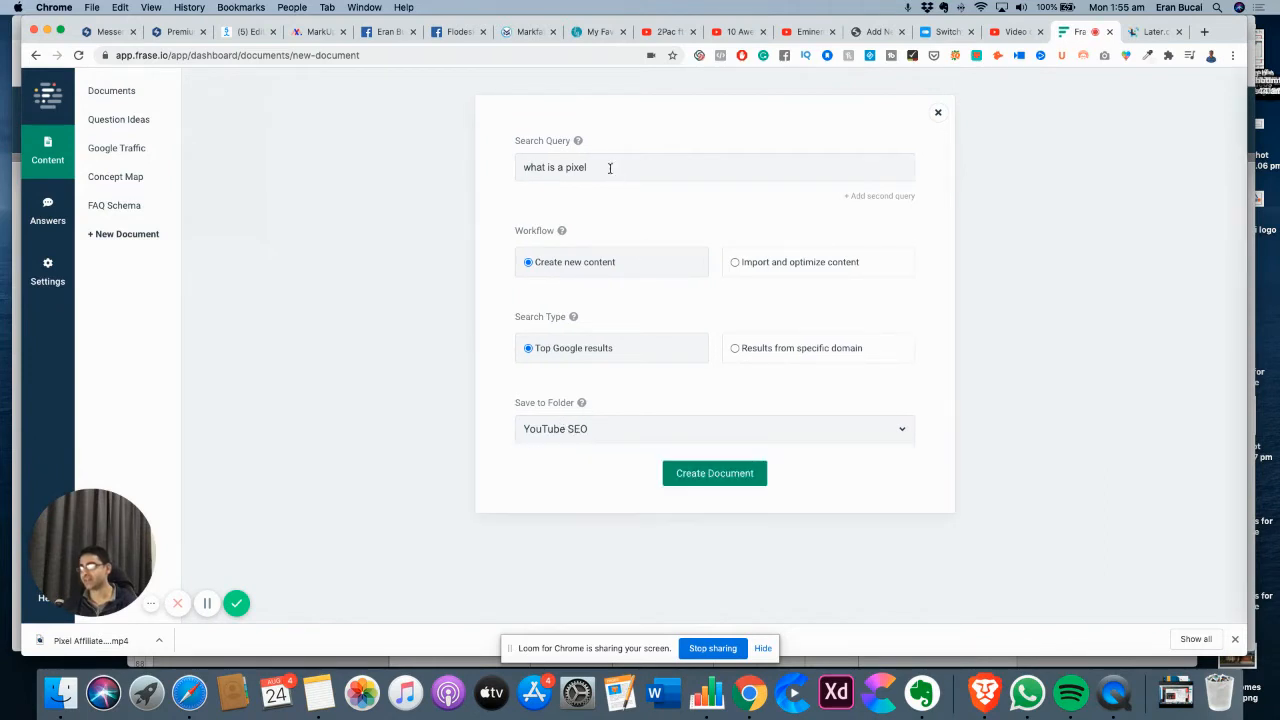
{"action": "left_click", "coordinate": [714, 480]}
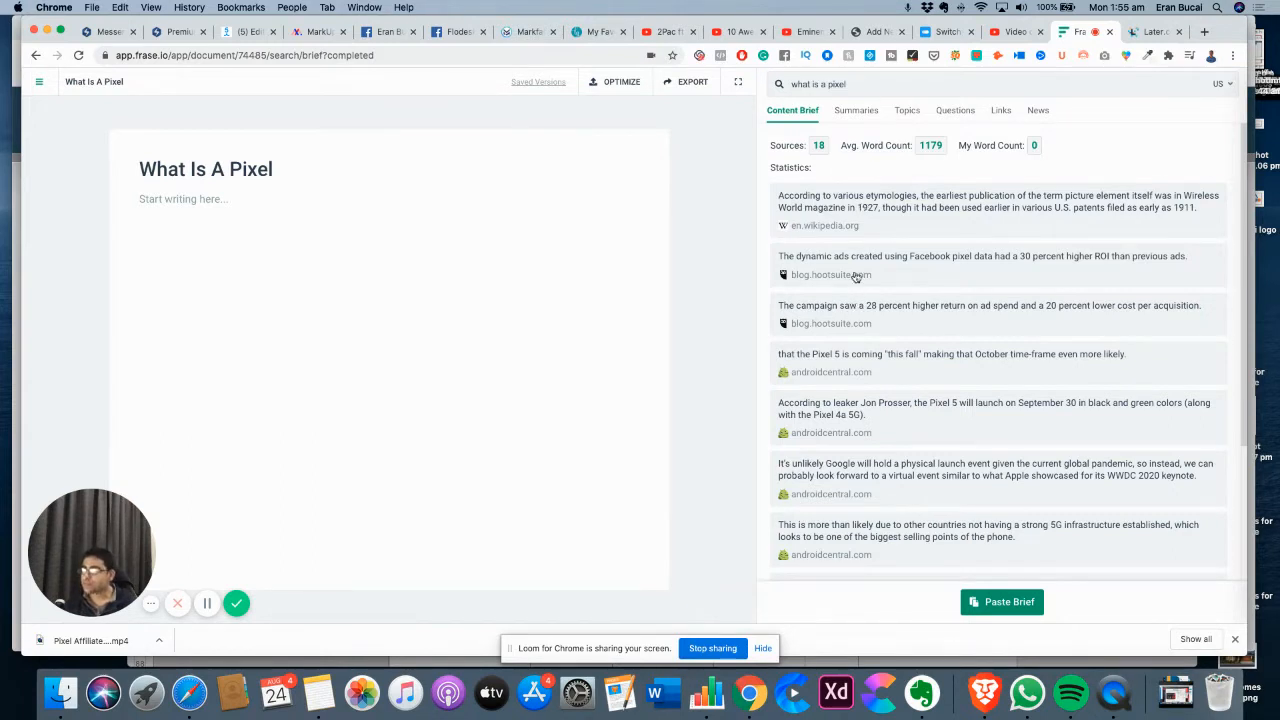
Review the search result summaries for "what is a pixel", including both "Pixel" outline sections from computerhope.com, down to the Hootsuite article
{"action": "left_click", "coordinate": [868, 113]}
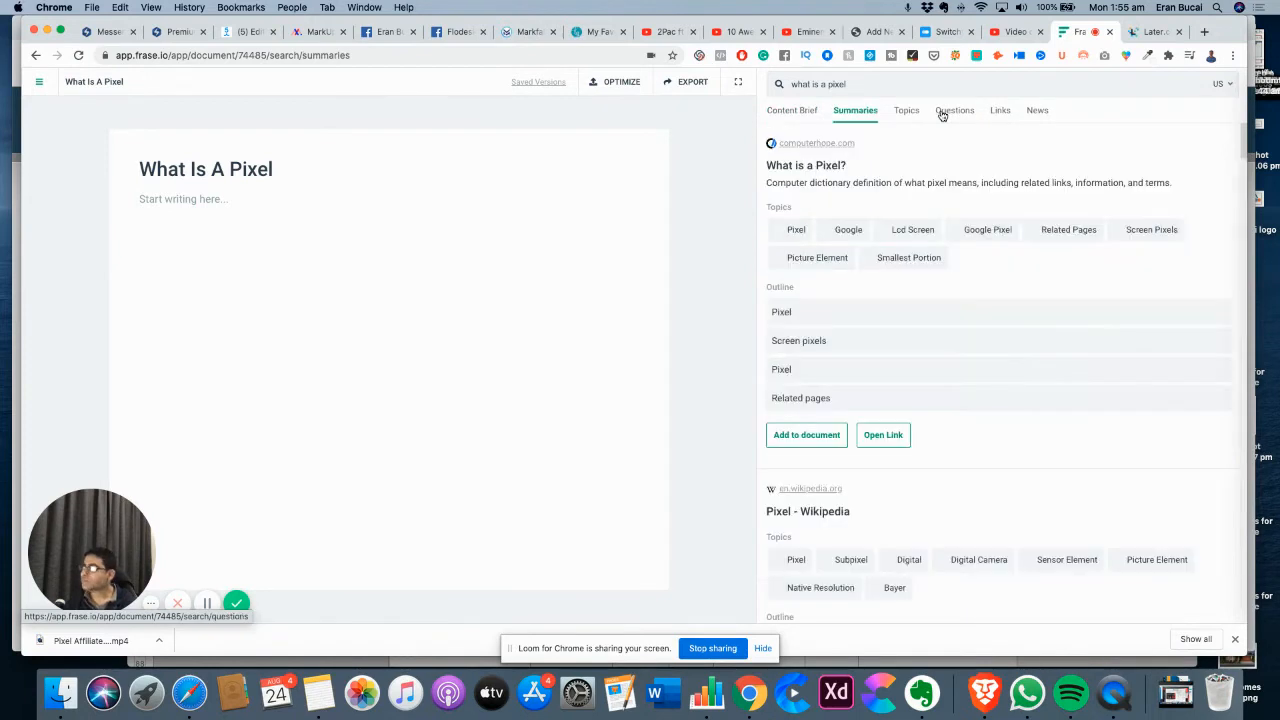
{"action": "left_click", "coordinate": [783, 313]}
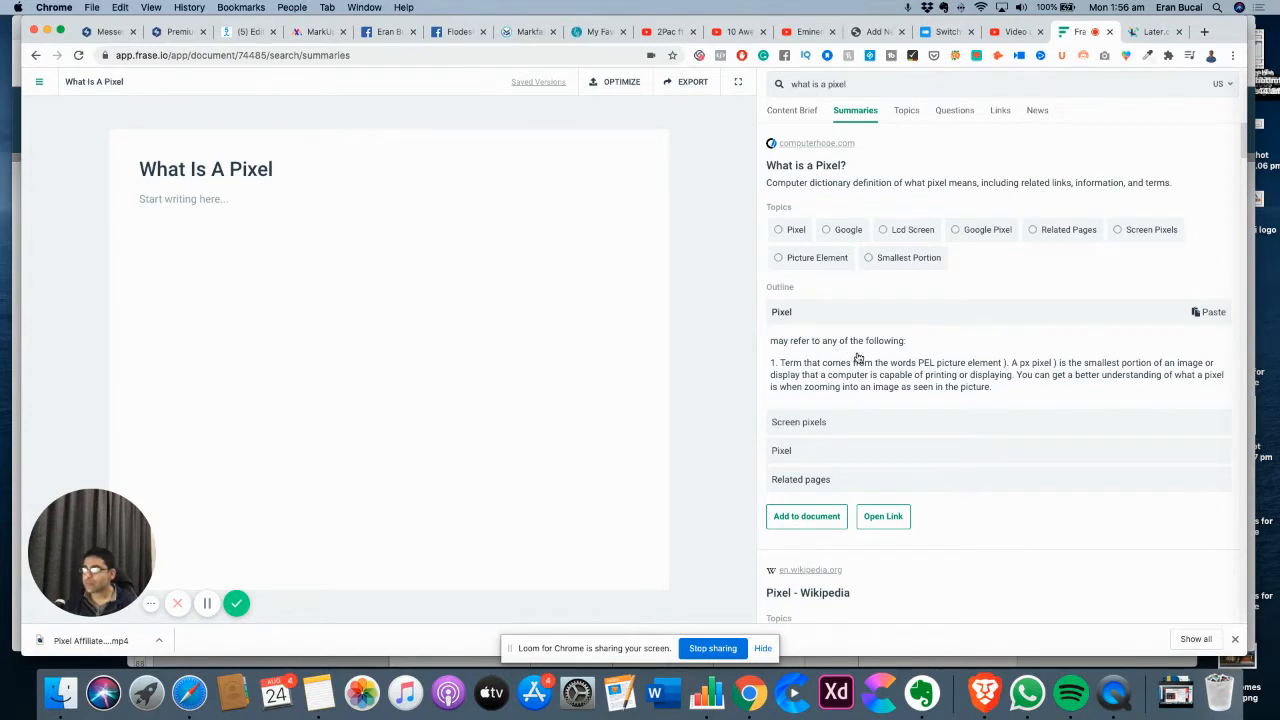
{"action": "scroll", "coordinate": [830, 390], "scroll_direction": "down", "scroll_amount": 2}
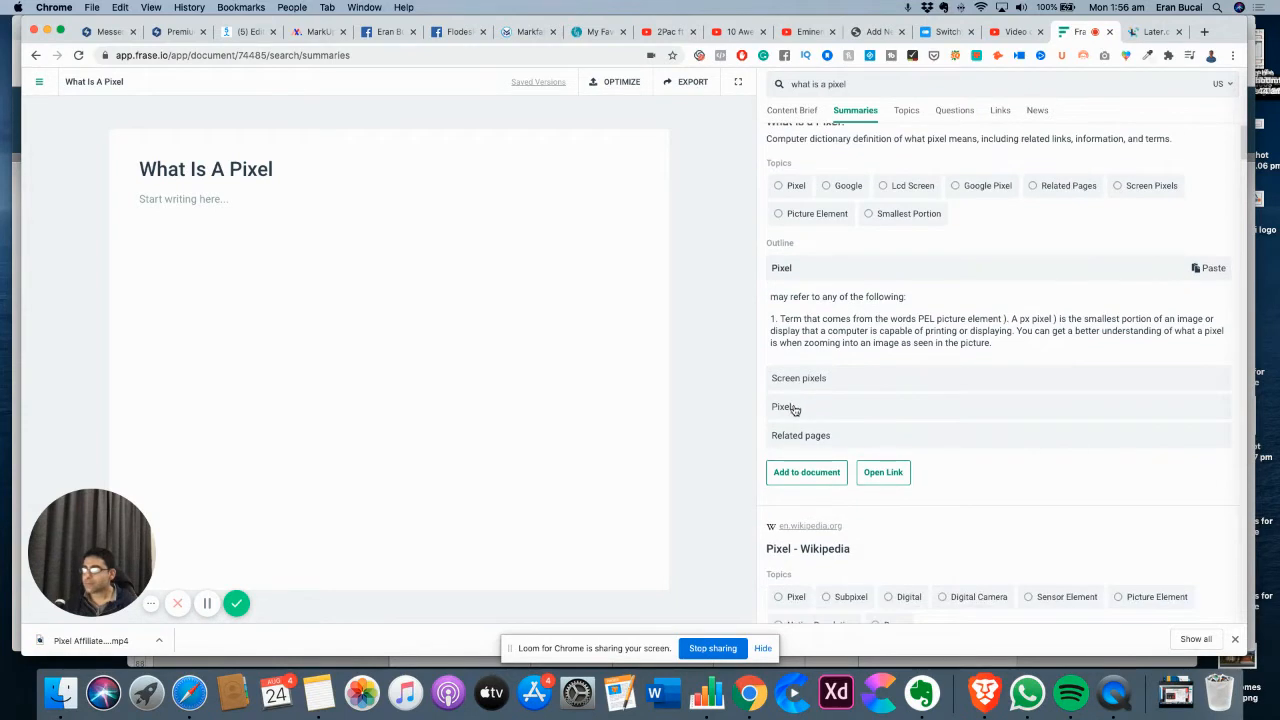
{"action": "left_click", "coordinate": [796, 408]}
{"action": "scroll", "coordinate": [815, 405], "scroll_direction": "down", "scroll_amount": 3}
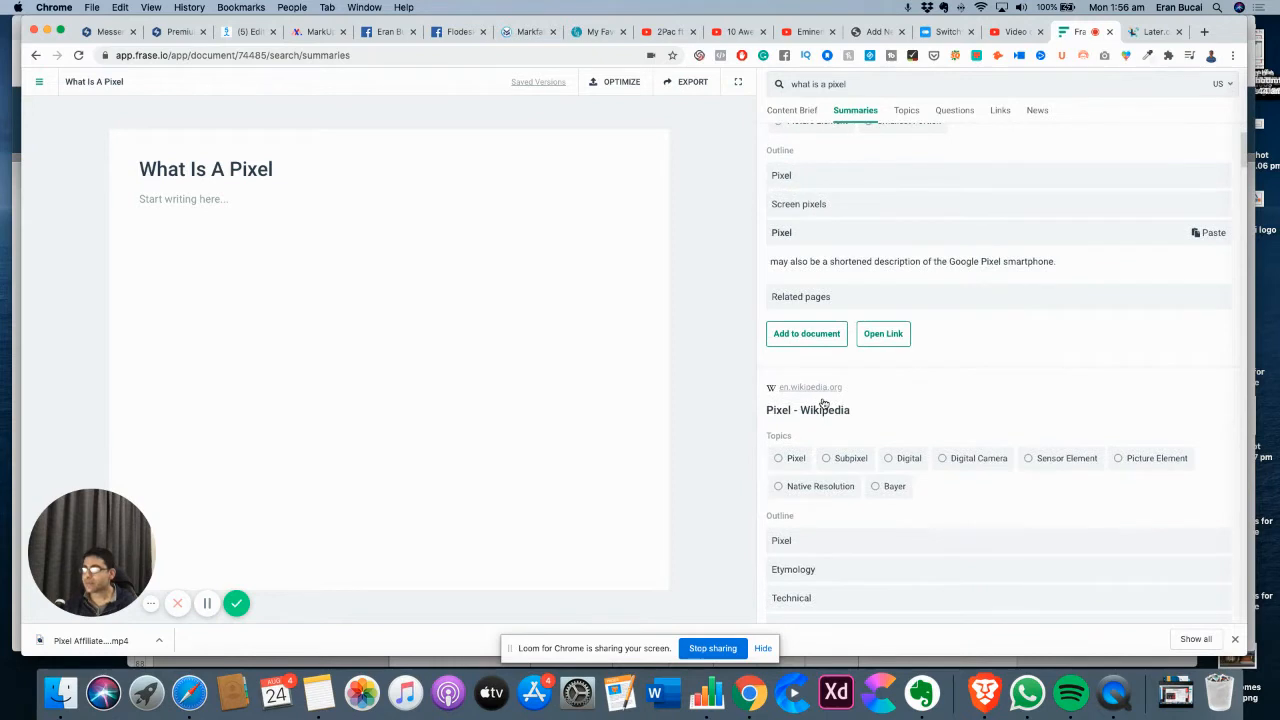
{"action": "scroll", "coordinate": [860, 411], "scroll_direction": "down", "scroll_amount": 7}
{"action": "scroll", "coordinate": [861, 413], "scroll_direction": "down", "scroll_amount": 6}
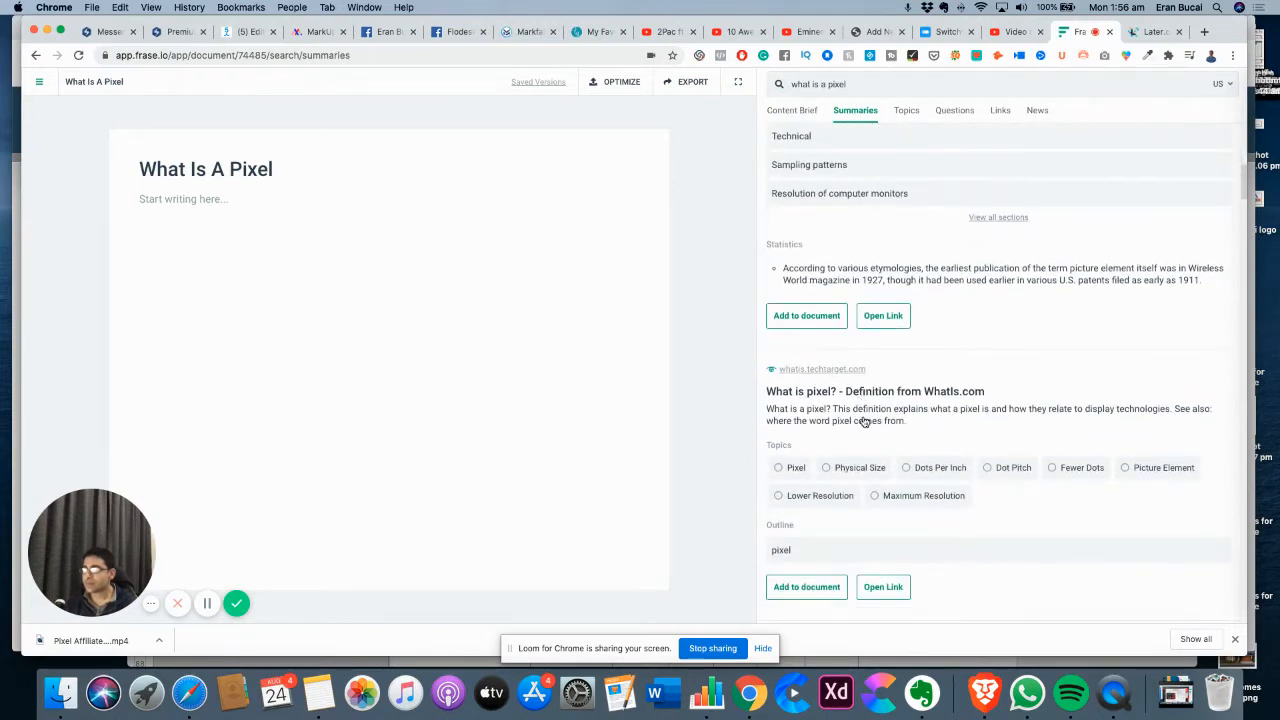
{"action": "scroll", "coordinate": [878, 416], "scroll_direction": "down", "scroll_amount": 6}
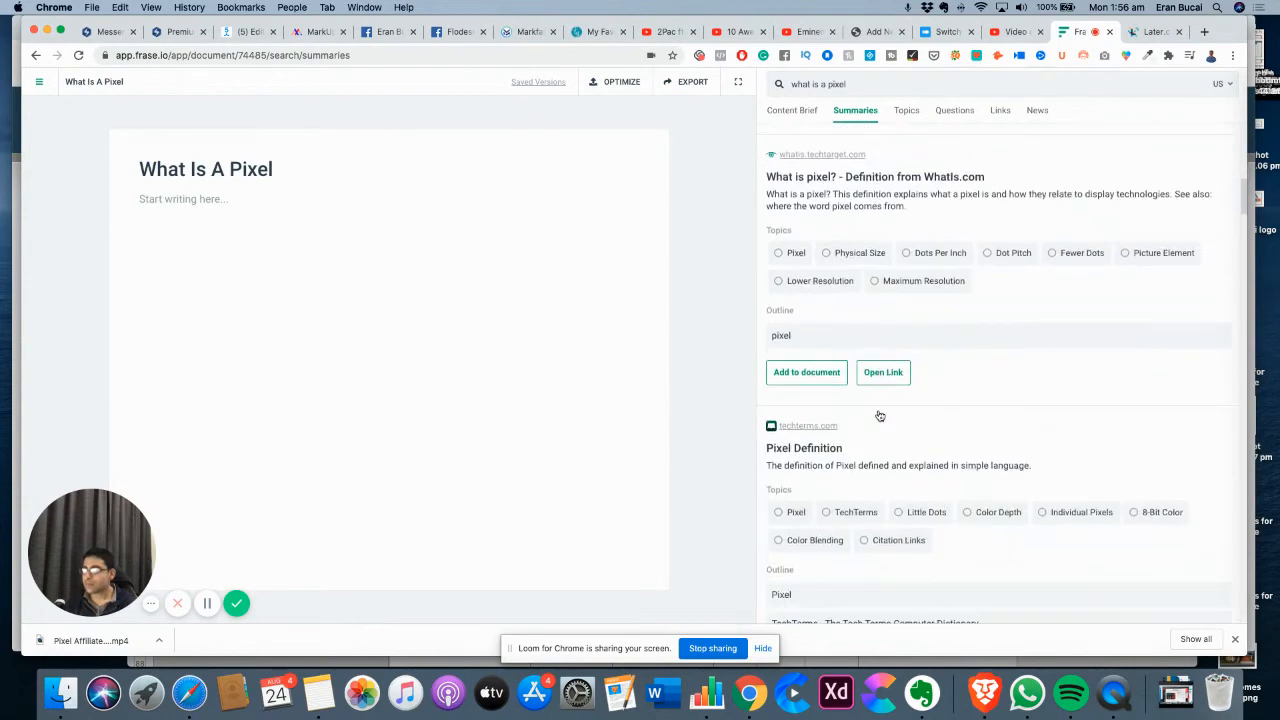
{"action": "scroll", "coordinate": [880, 415], "scroll_direction": "down", "scroll_amount": 7}
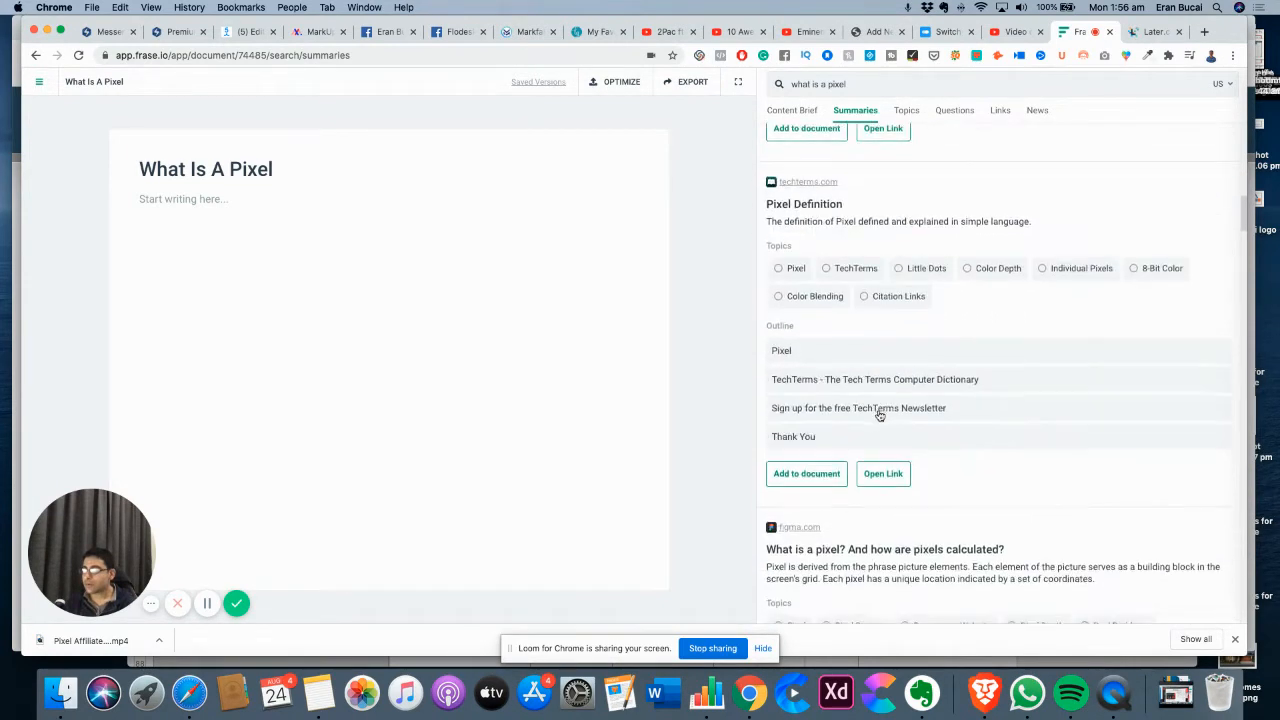
{"action": "scroll", "coordinate": [880, 416], "scroll_direction": "down", "scroll_amount": 5}
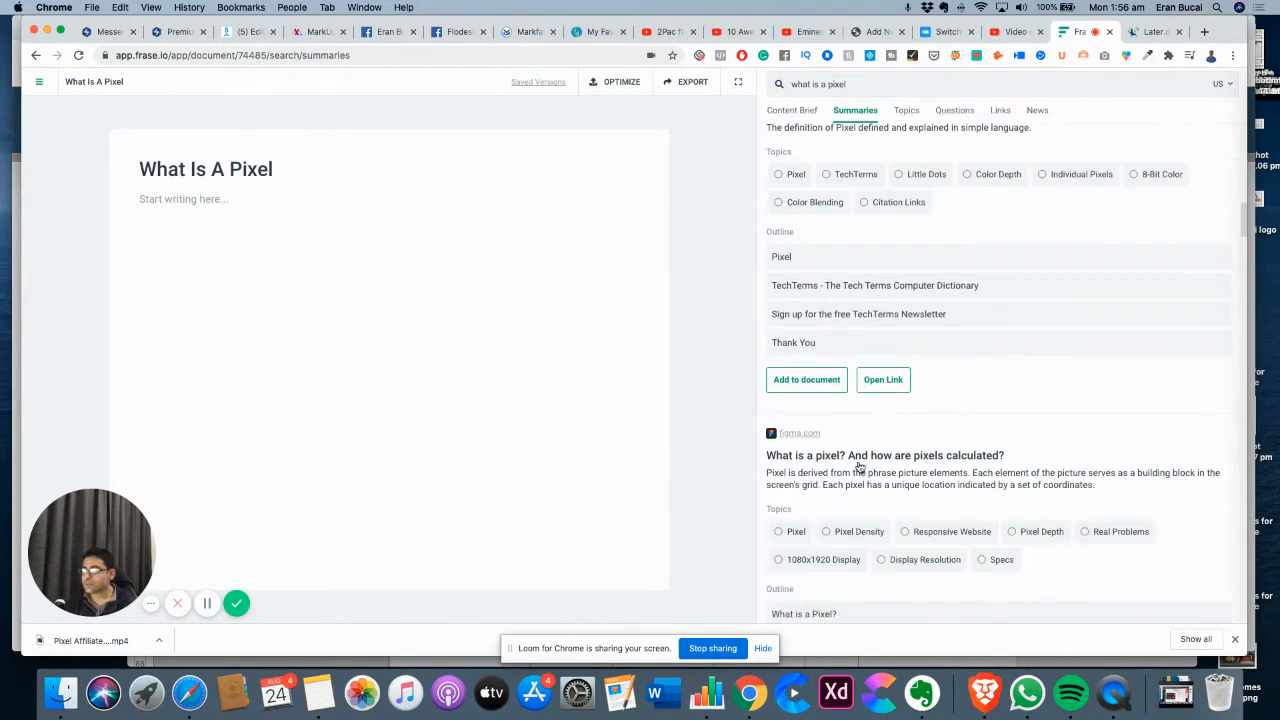
{"action": "scroll", "coordinate": [859, 467], "scroll_direction": "down", "scroll_amount": 7}
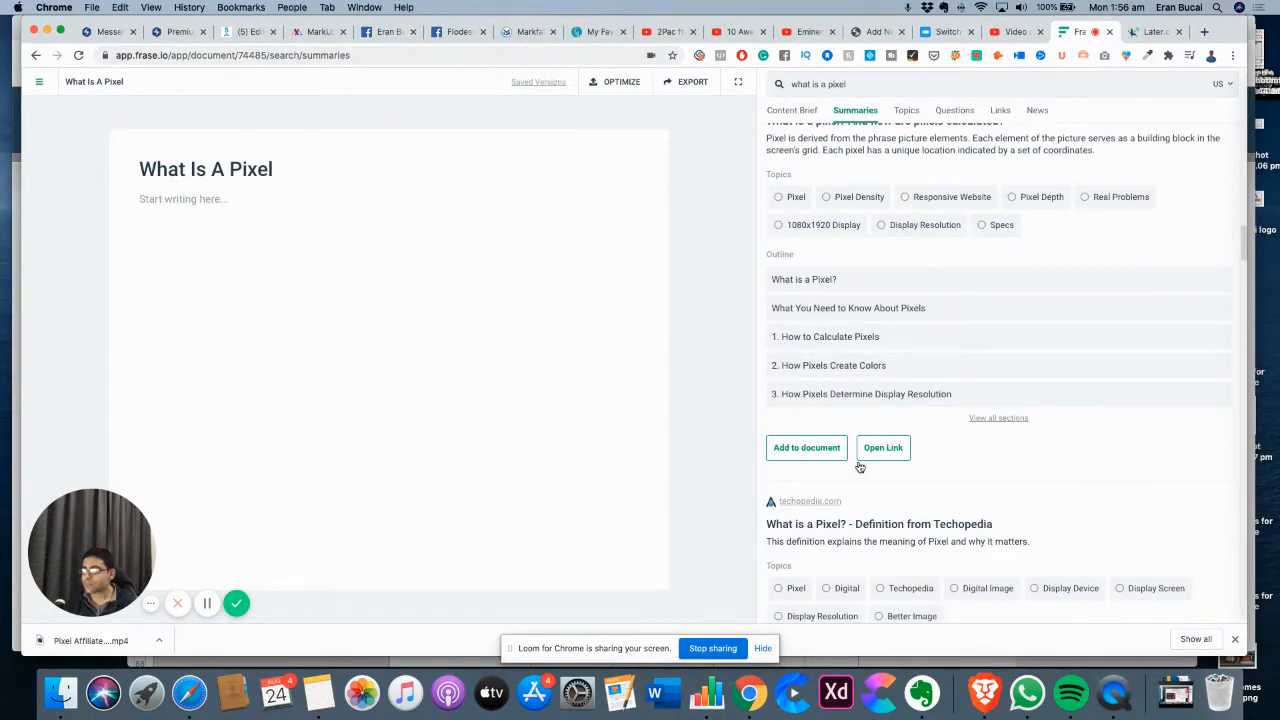
{"action": "scroll", "coordinate": [859, 467], "scroll_direction": "down", "scroll_amount": 14}
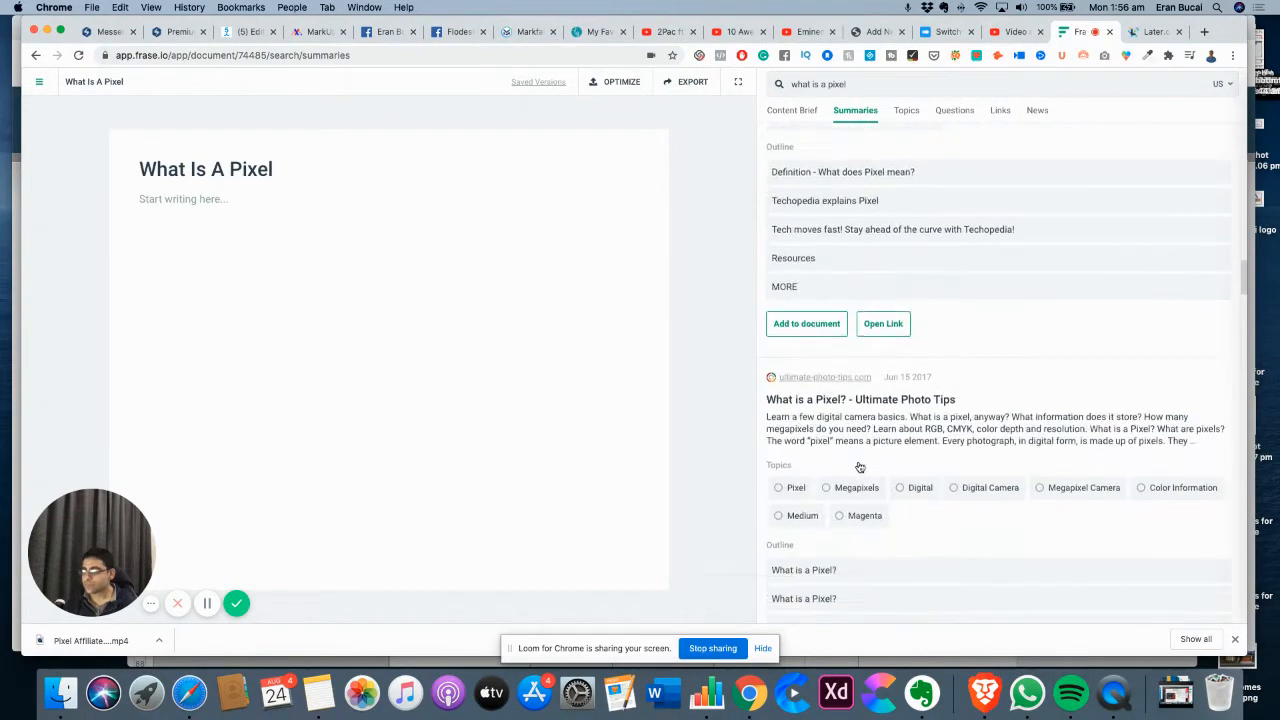
{"action": "scroll", "coordinate": [859, 467], "scroll_direction": "down", "scroll_amount": 2}
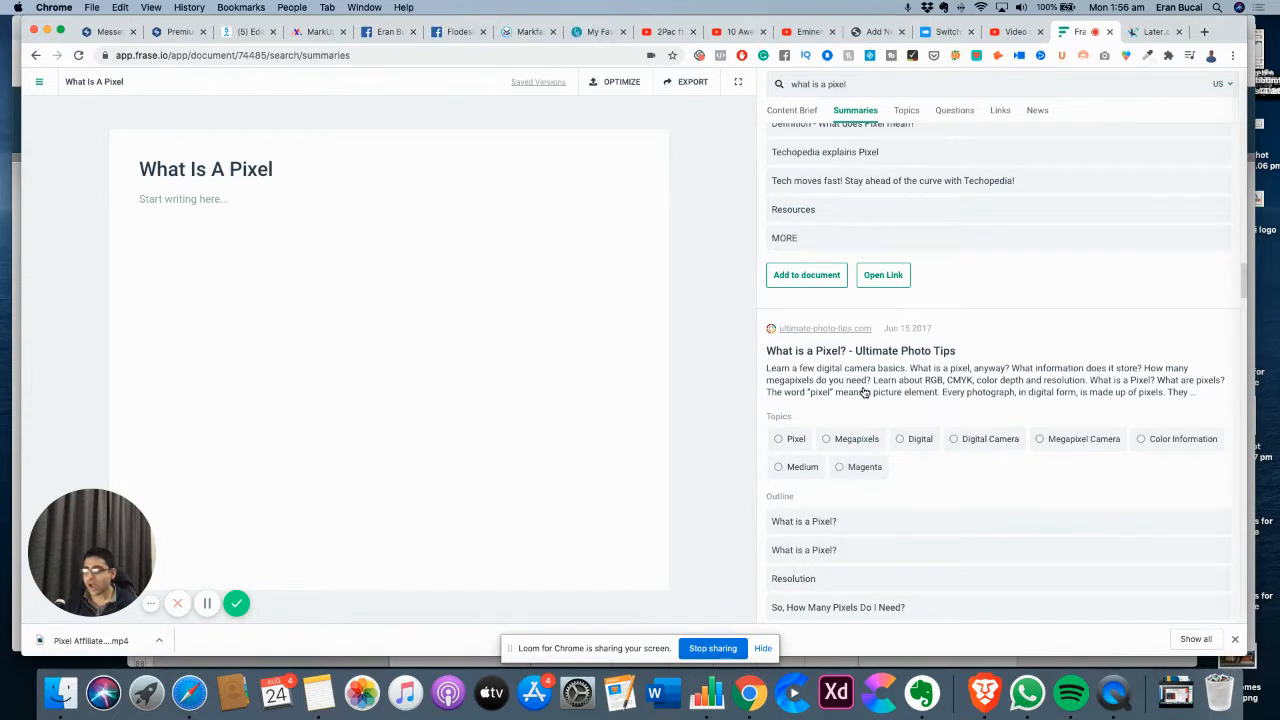
{"action": "scroll", "coordinate": [864, 393], "scroll_direction": "down", "scroll_amount": 8}
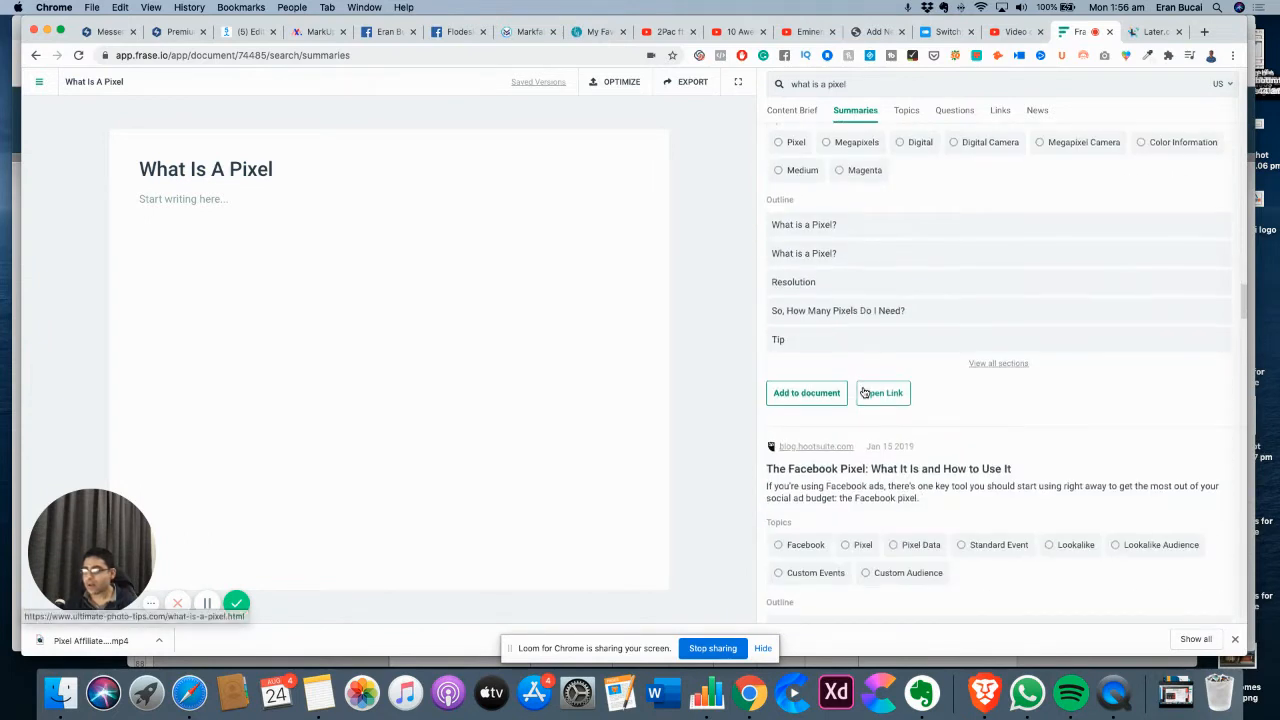
{"action": "scroll", "coordinate": [851, 457], "scroll_direction": "down", "scroll_amount": 1}
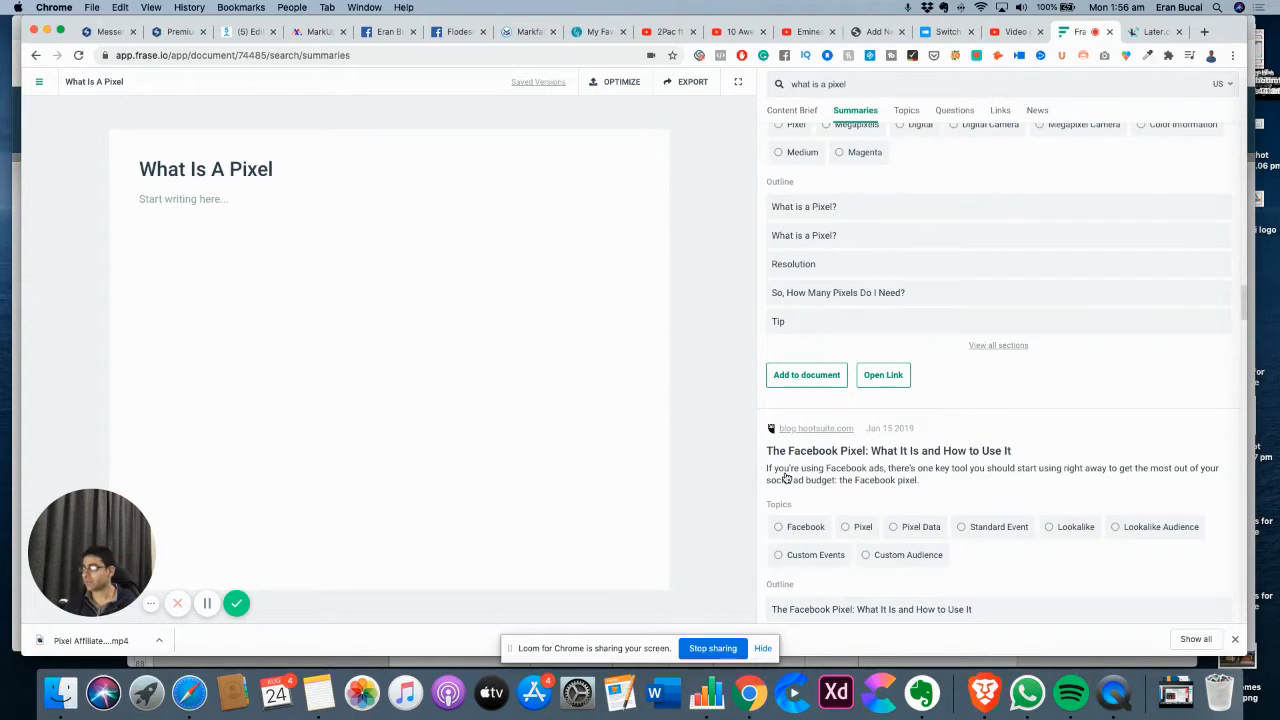
{"action": "left_click", "coordinate": [806, 375]}
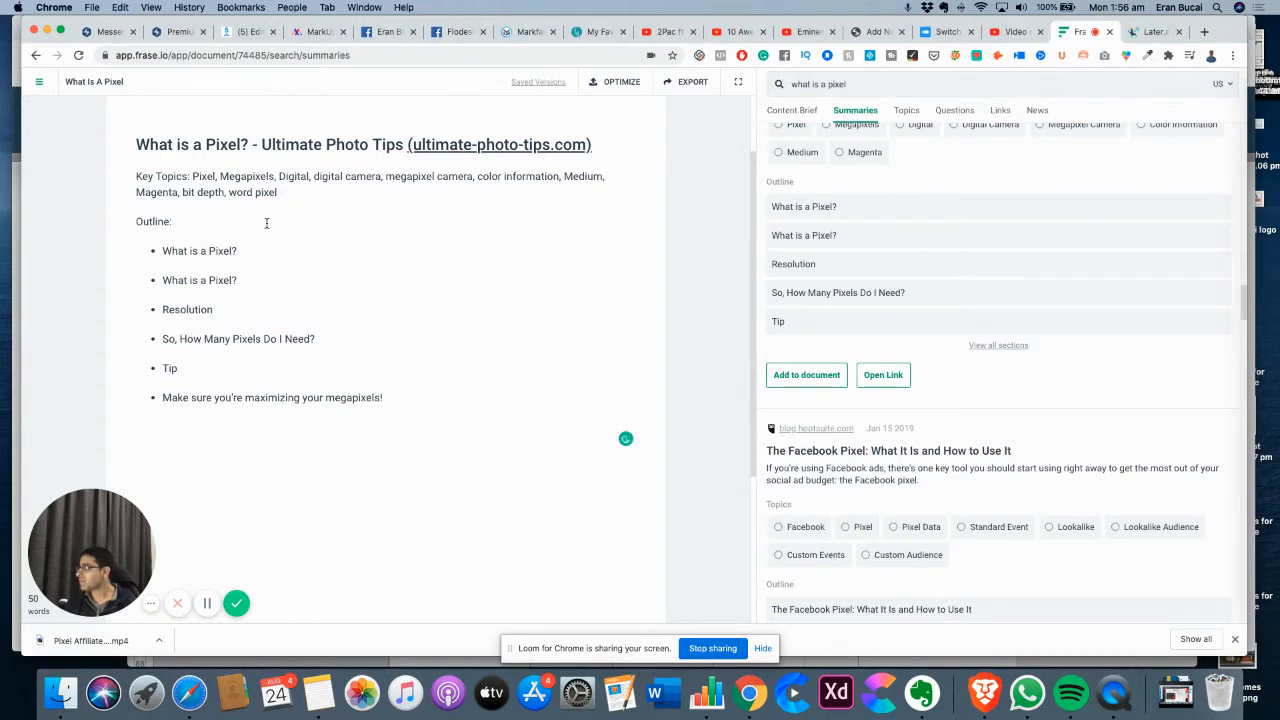
{"action": "key", "text": "super+a"}
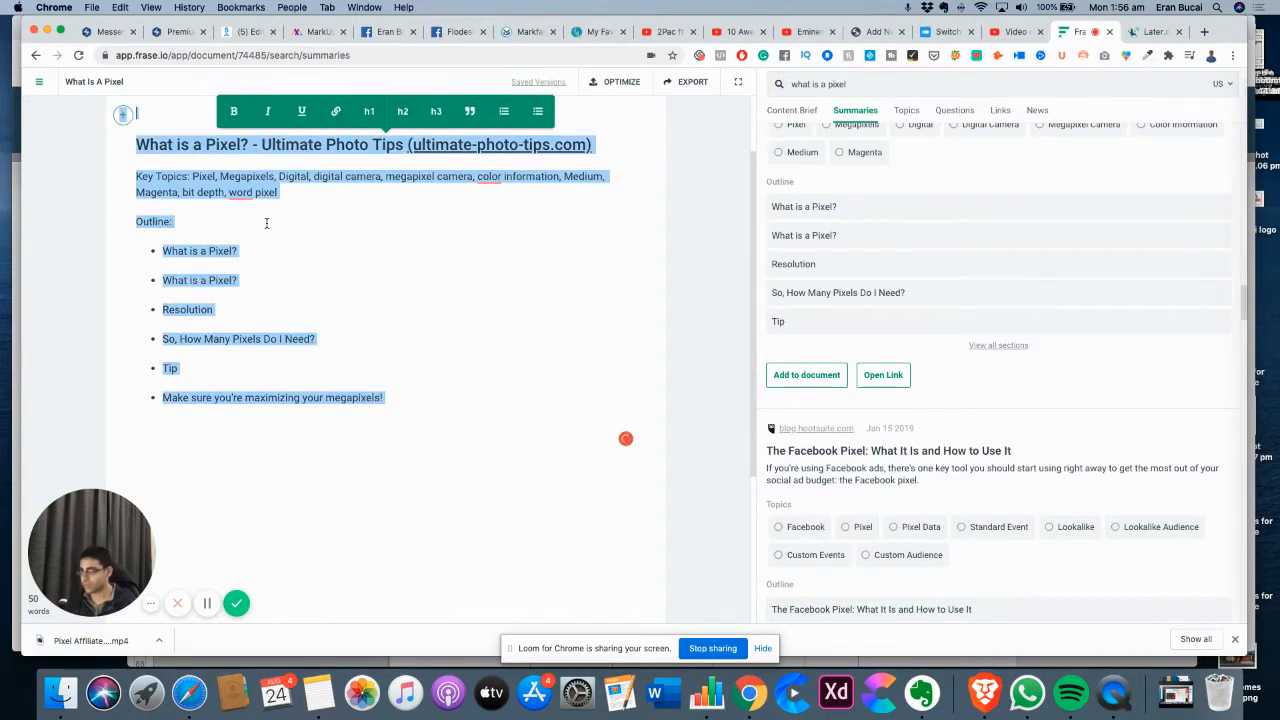
{"action": "key", "text": "BackSpace"}
{"action": "key", "text": "super+a"}
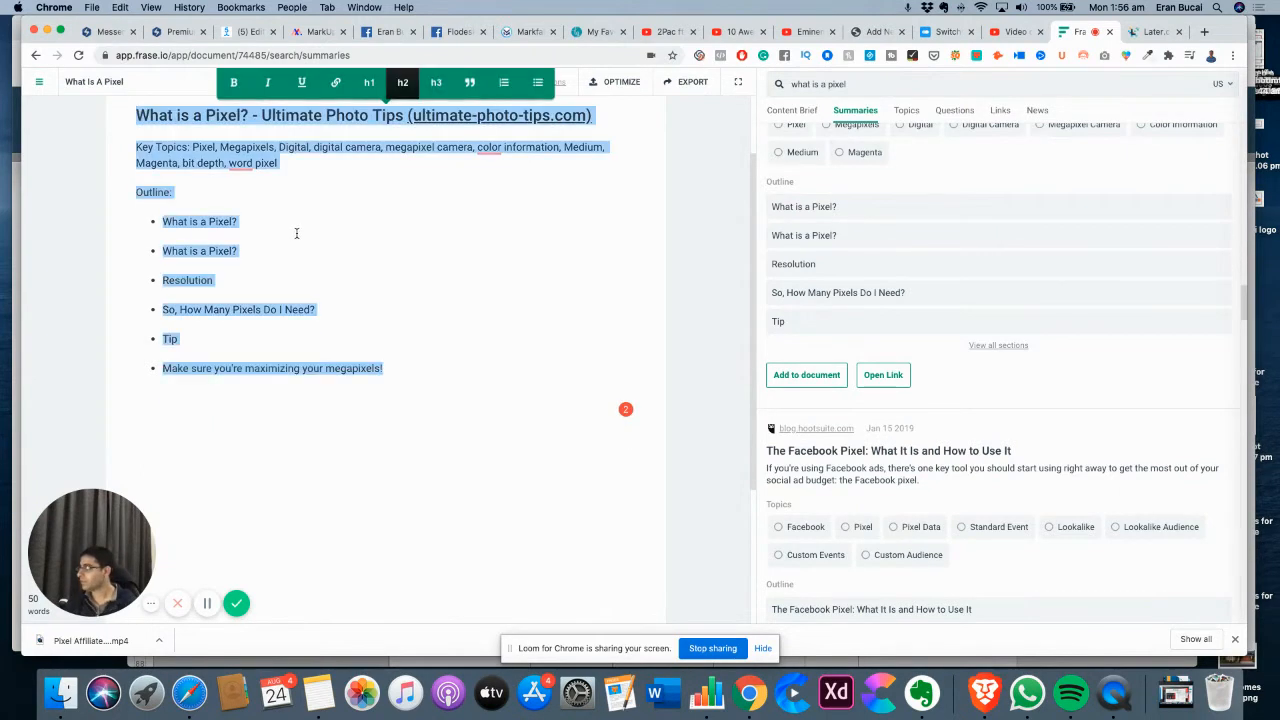
{"action": "key", "text": "BackSpace"}
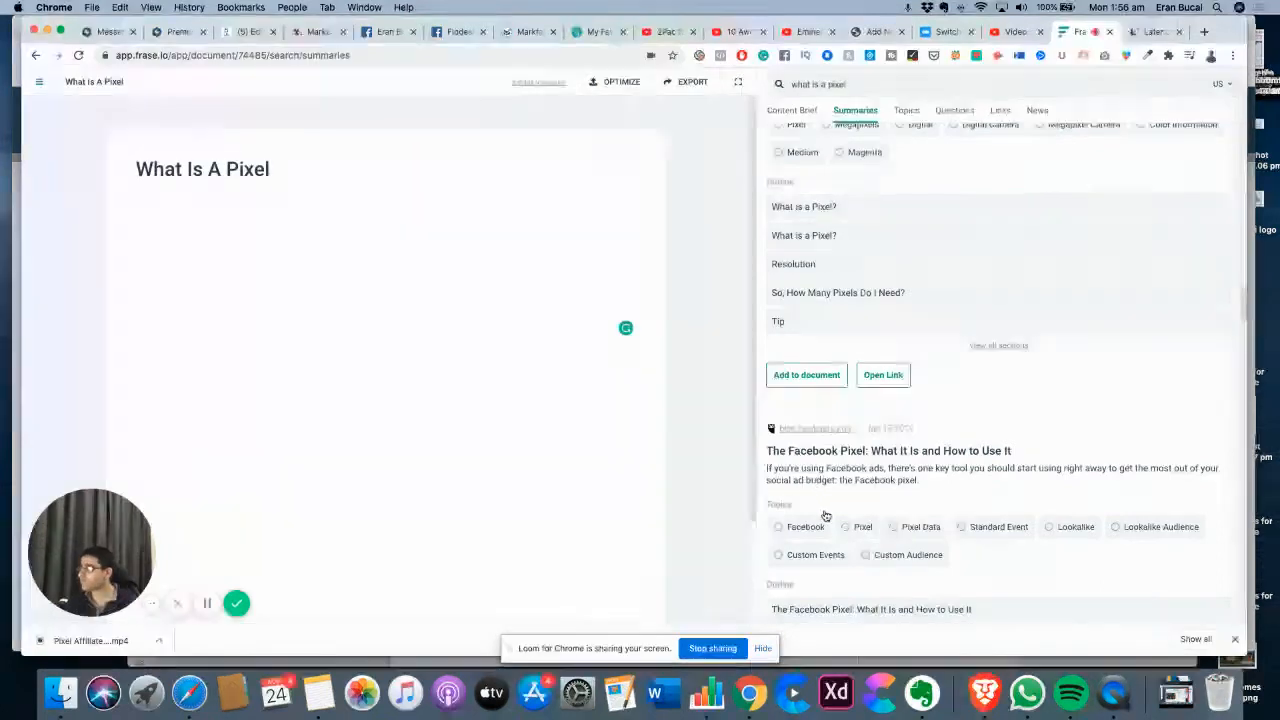
Insert the first two paragraphs of Hootsuite's "The Facebook Pixel: What It Is and How to Use It" section directly below the title, without empty lines
{"action": "scroll", "coordinate": [890, 503], "scroll_direction": "down", "scroll_amount": 1}
{"action": "scroll", "coordinate": [890, 503], "scroll_direction": "down", "scroll_amount": 1}
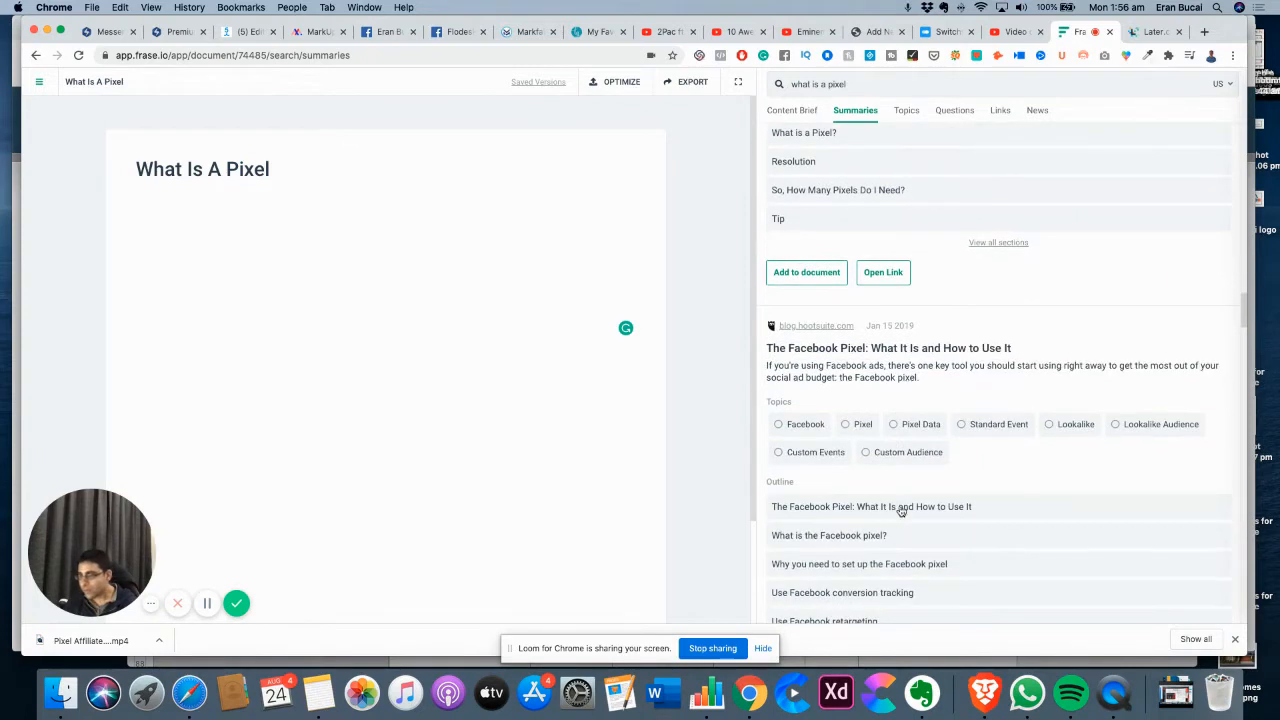
{"action": "left_click", "coordinate": [901, 507]}
{"action": "scroll", "coordinate": [901, 508], "scroll_direction": "down", "scroll_amount": 2}
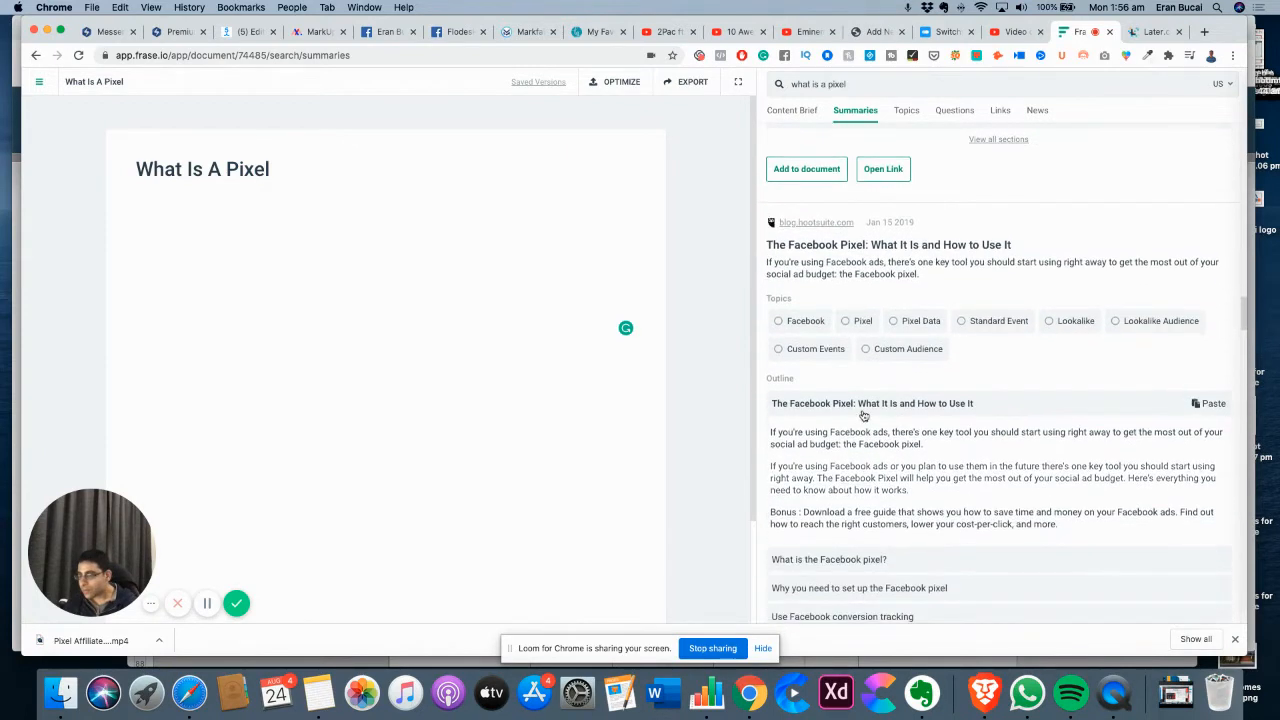
{"action": "left_click", "coordinate": [861, 440]}
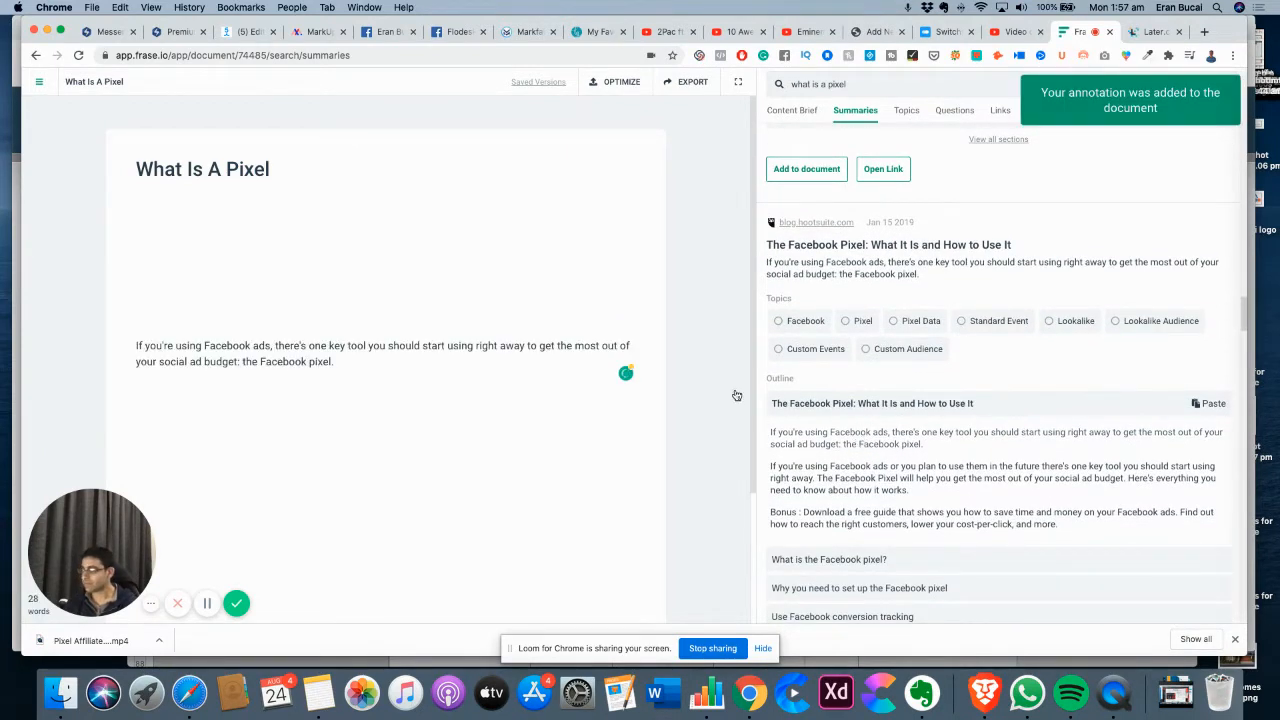
{"action": "key", "text": "BackSpace"}
{"action": "key", "text": "BackSpace"}
{"action": "key", "text": "BackSpace"}
{"action": "key", "text": "BackSpace"}
{"action": "key", "text": "BackSpace"}
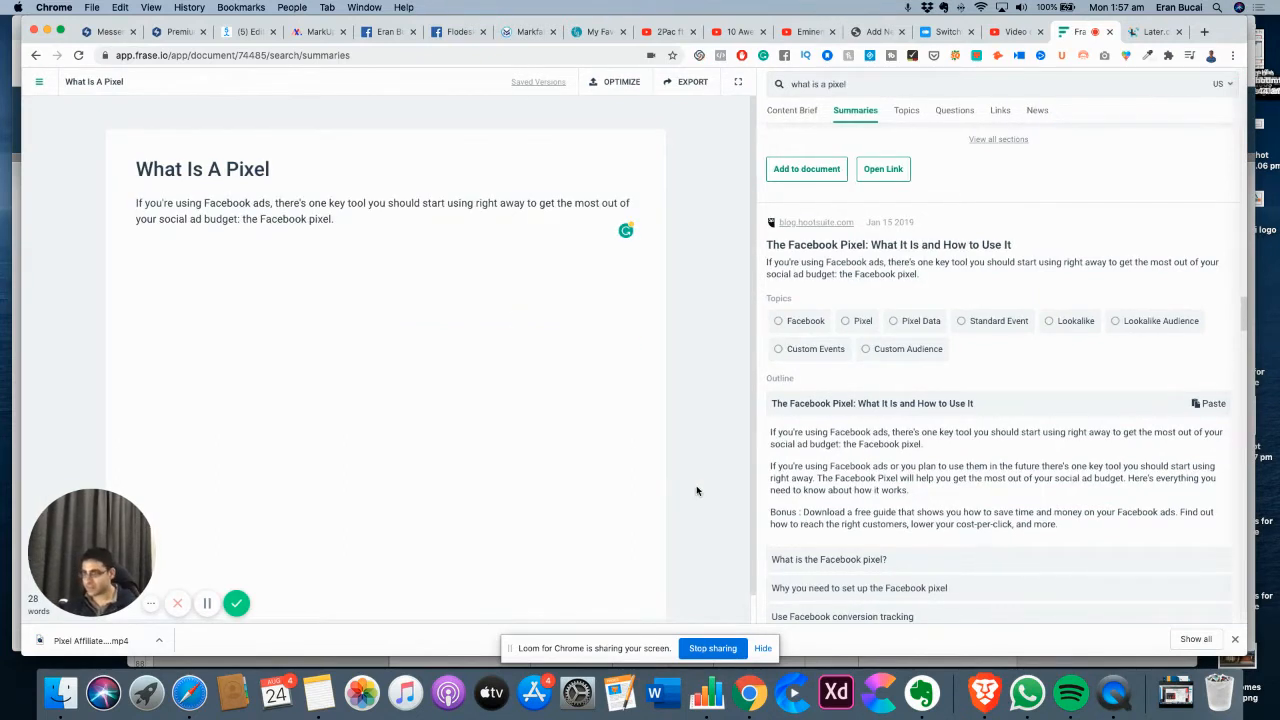
{"action": "scroll", "coordinate": [920, 480], "scroll_direction": "up", "scroll_amount": 1}
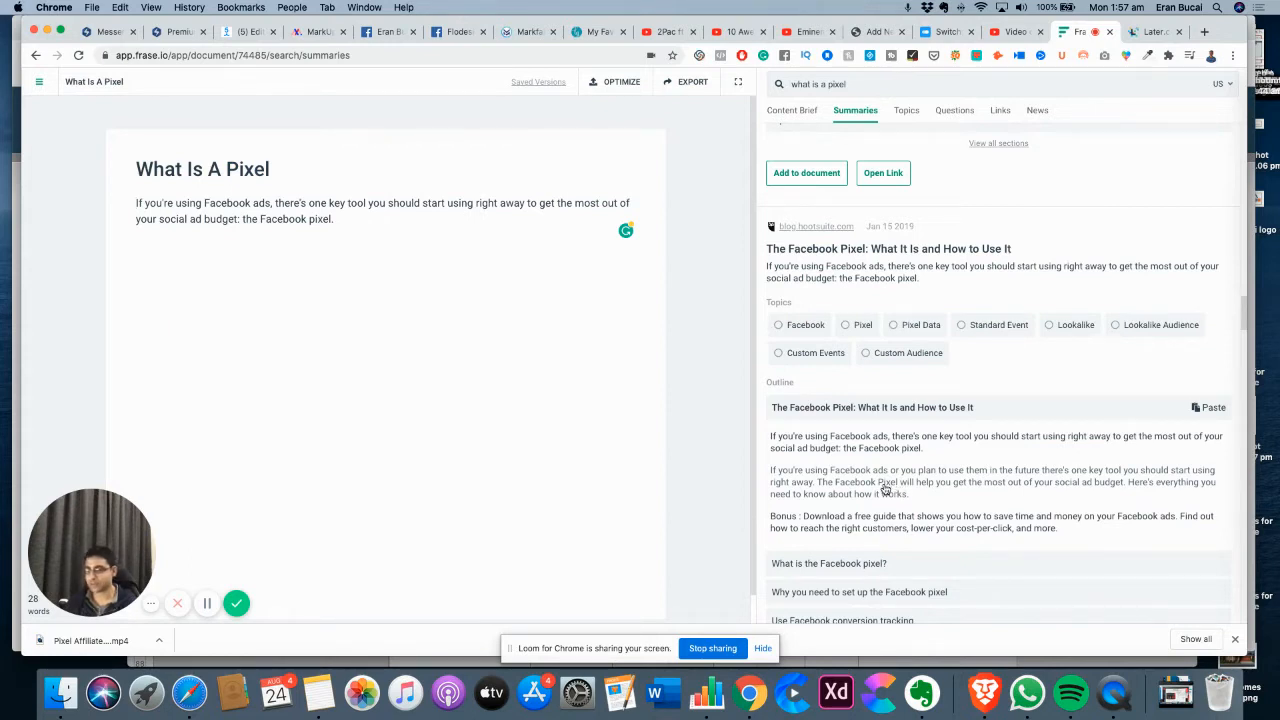
{"action": "left_click", "coordinate": [884, 489]}
Add the first two paragraphs of the "What is the Facebook pixel?" section to the document
{"action": "scroll", "coordinate": [870, 500], "scroll_direction": "down", "scroll_amount": 1}
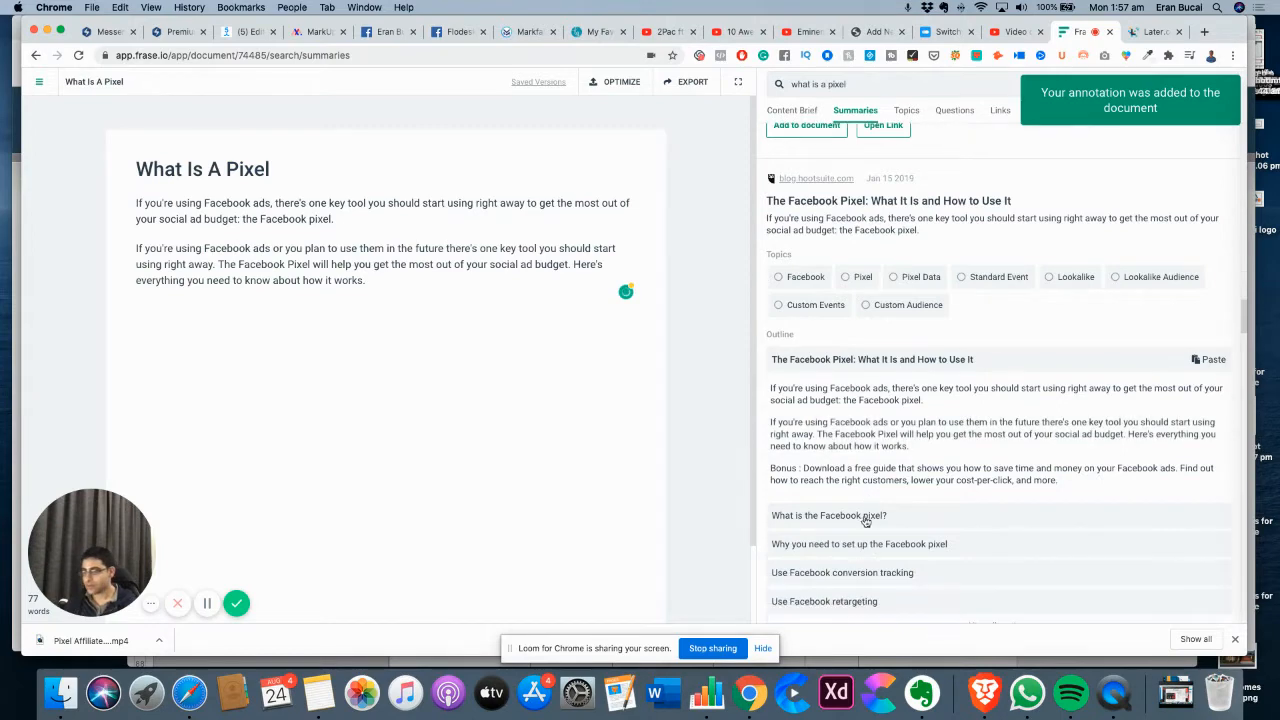
{"action": "left_click", "coordinate": [865, 517]}
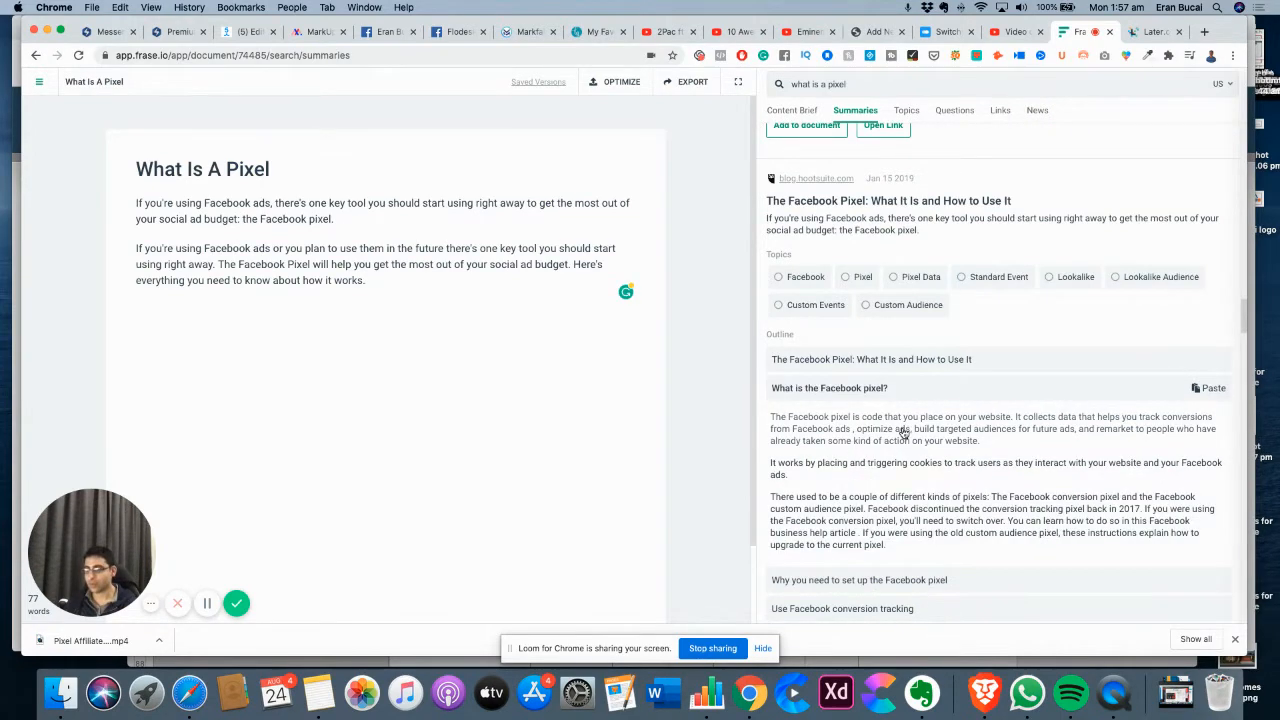
{"action": "left_click", "coordinate": [903, 432]}
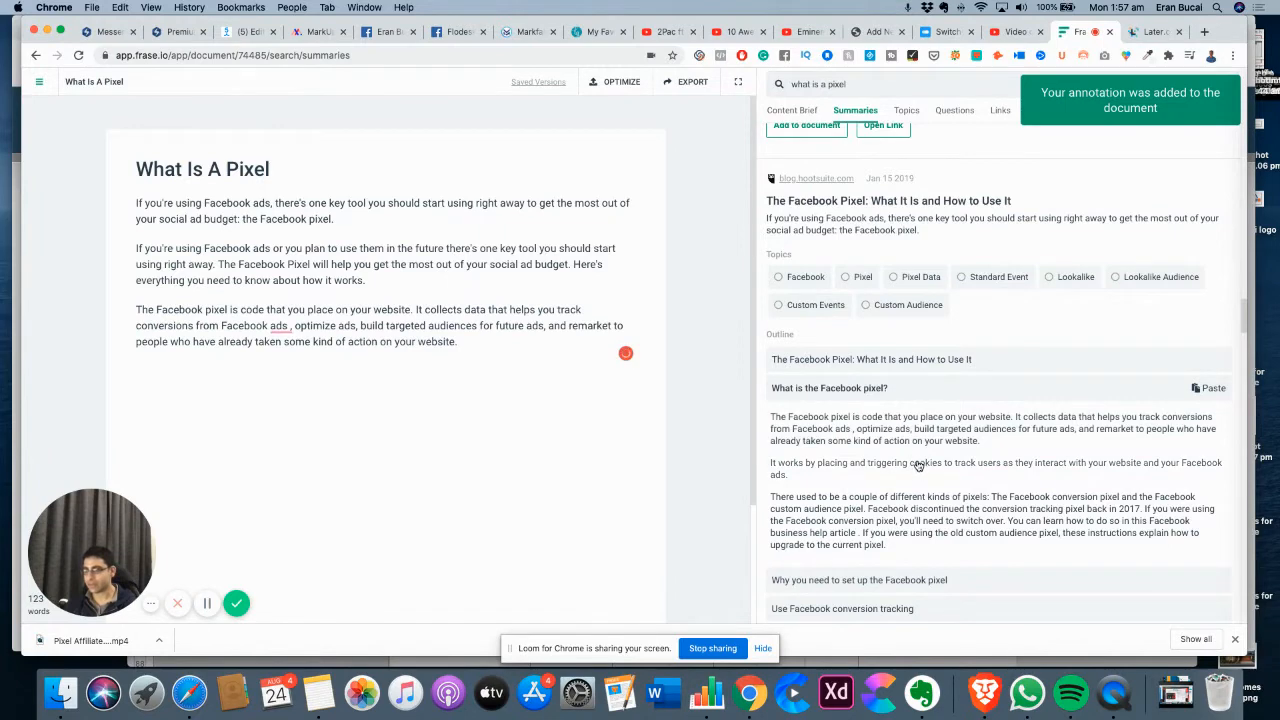
{"action": "left_click", "coordinate": [917, 467]}
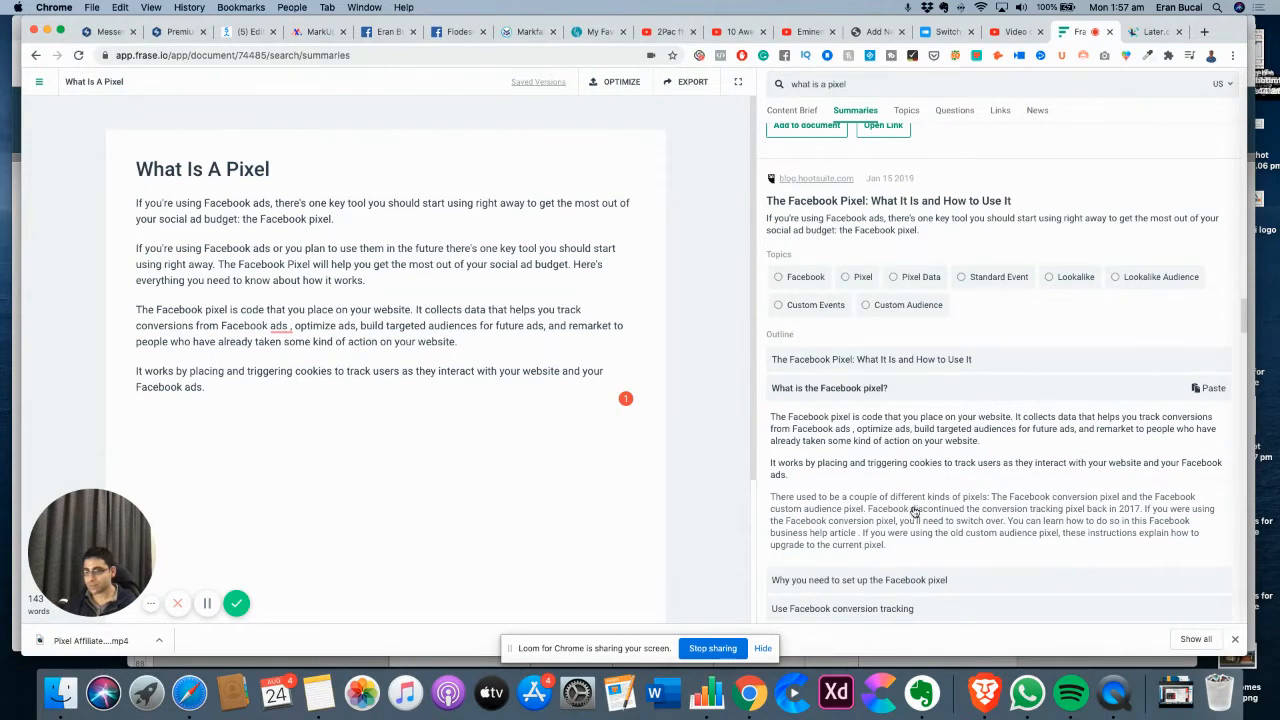
Expand and read the "Why you need to set up the Facebook pixel" section of the Hootsuite summary
{"action": "scroll", "coordinate": [914, 511], "scroll_direction": "down", "scroll_amount": 2}
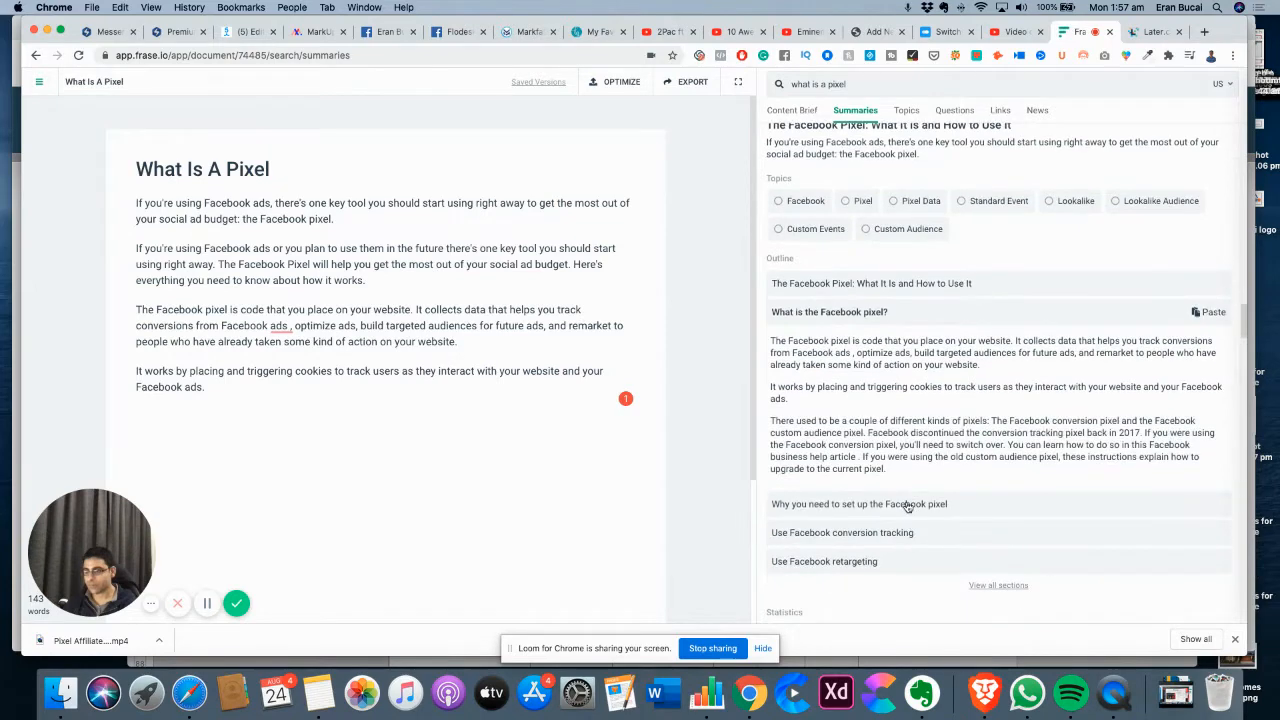
{"action": "left_click", "coordinate": [907, 505]}
{"action": "scroll", "coordinate": [908, 511], "scroll_direction": "down", "scroll_amount": 5}
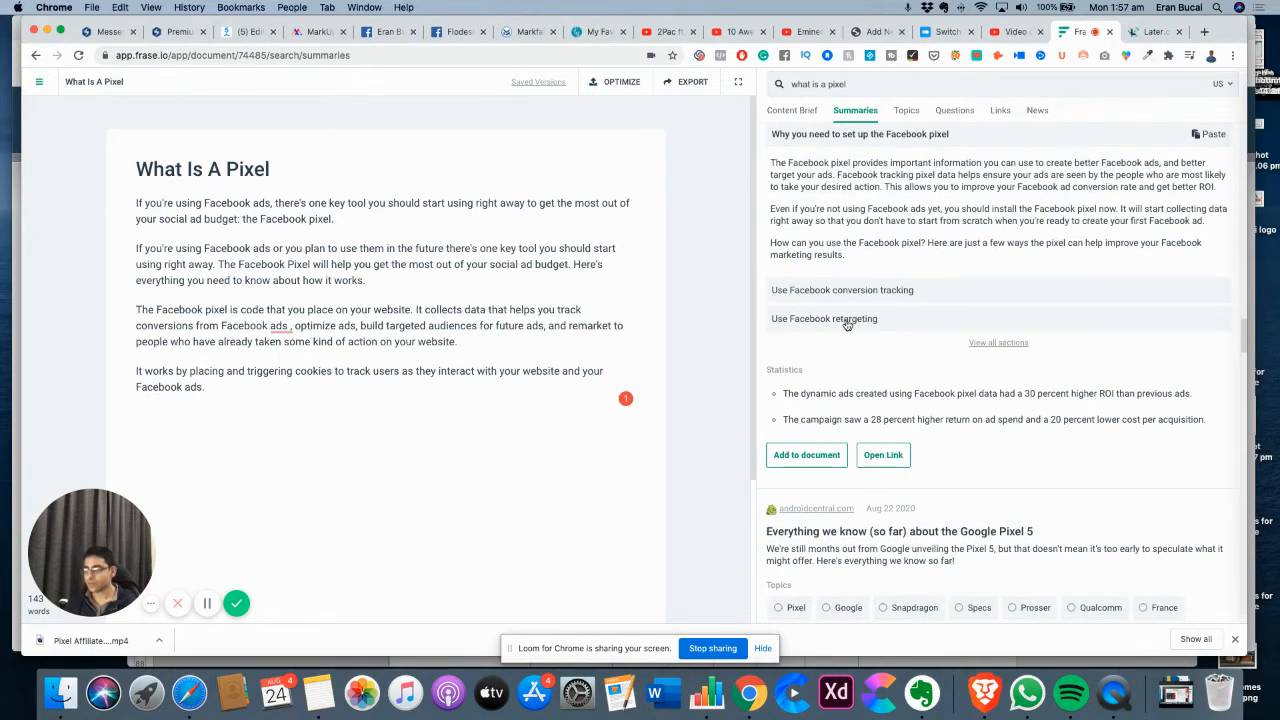
Add the paragraph of Hootsuite's "Use Facebook retargeting" section to the end of the document
{"action": "left_click", "coordinate": [846, 321]}
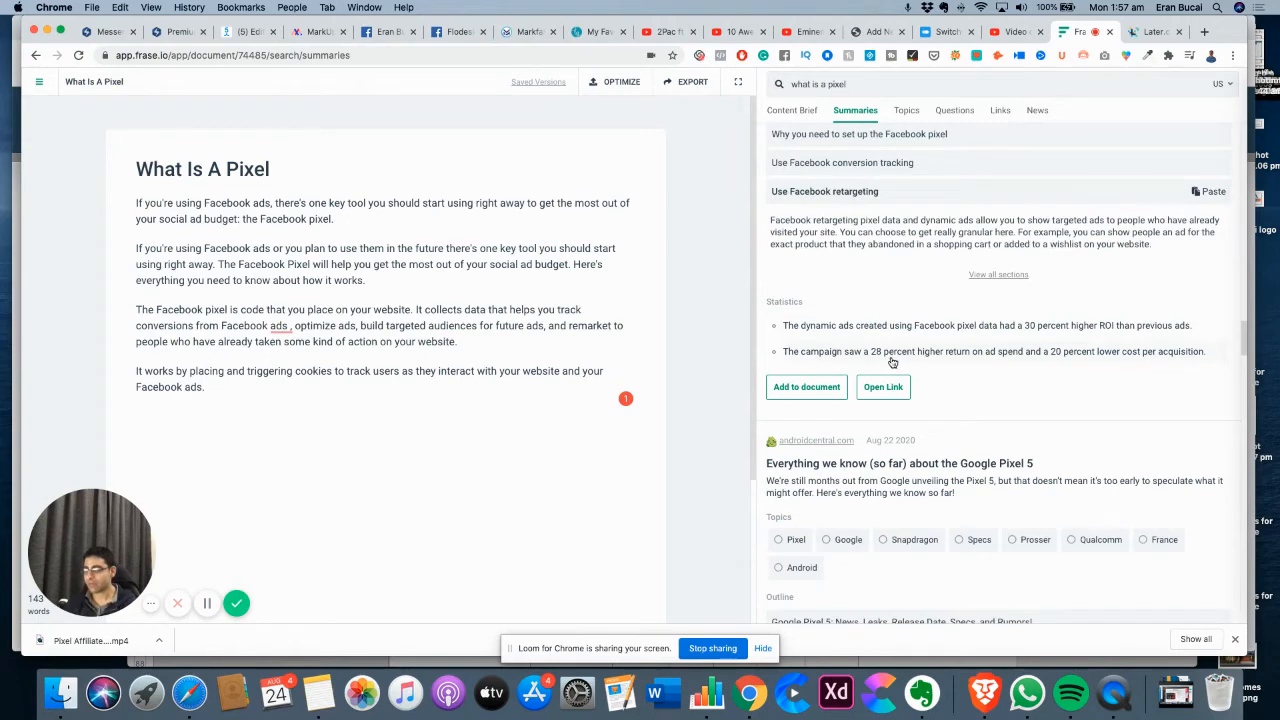
{"action": "left_click", "coordinate": [884, 240]}
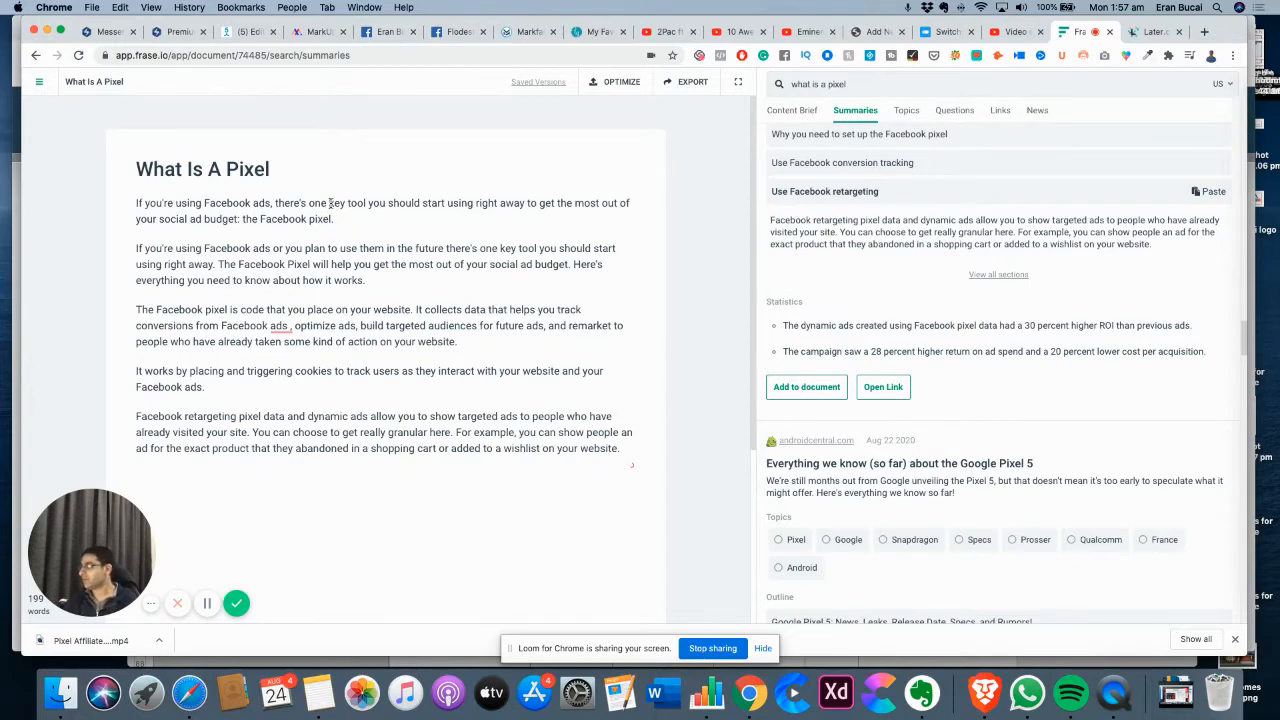
Copy the whole document text into the video description in TubeBuddy's SEO Studio, introduced by "In case you want to learn more about what is a Facebook Pixel, here is some info I gathered:"
{"action": "key", "text": "super+a"}
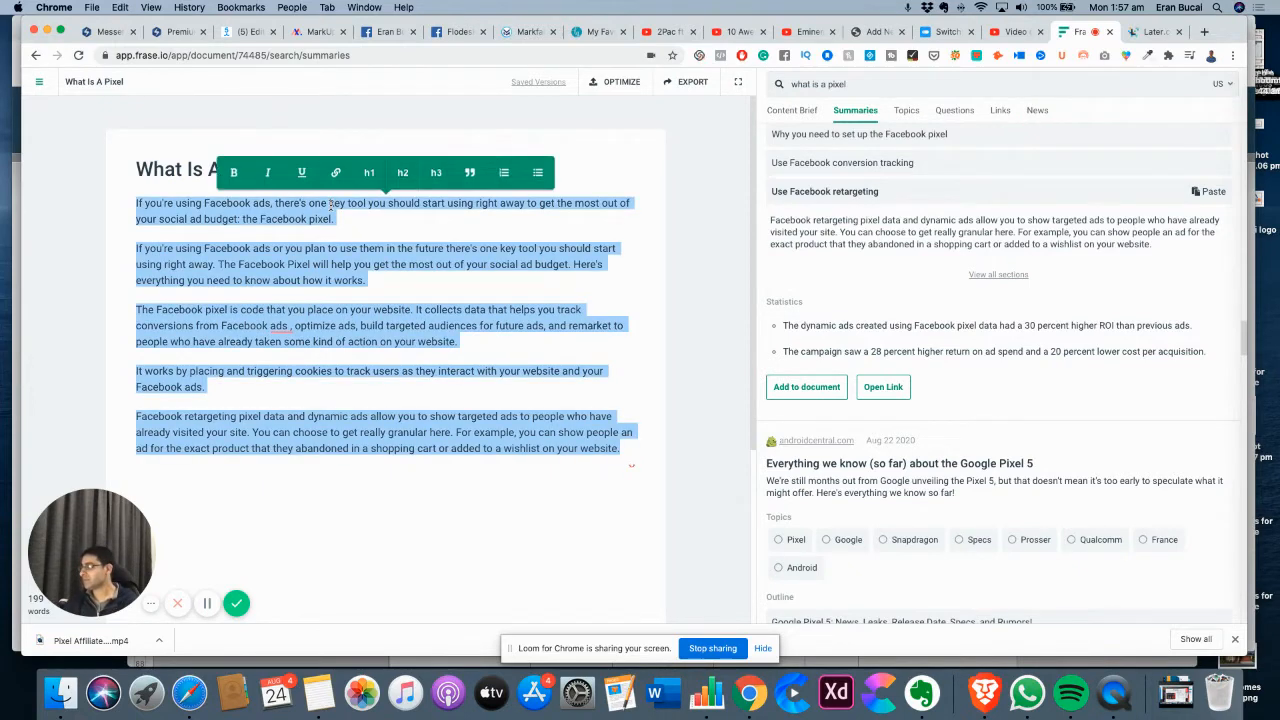
{"action": "left_click", "coordinate": [1014, 33]}
{"action": "left_click", "coordinate": [527, 257]}
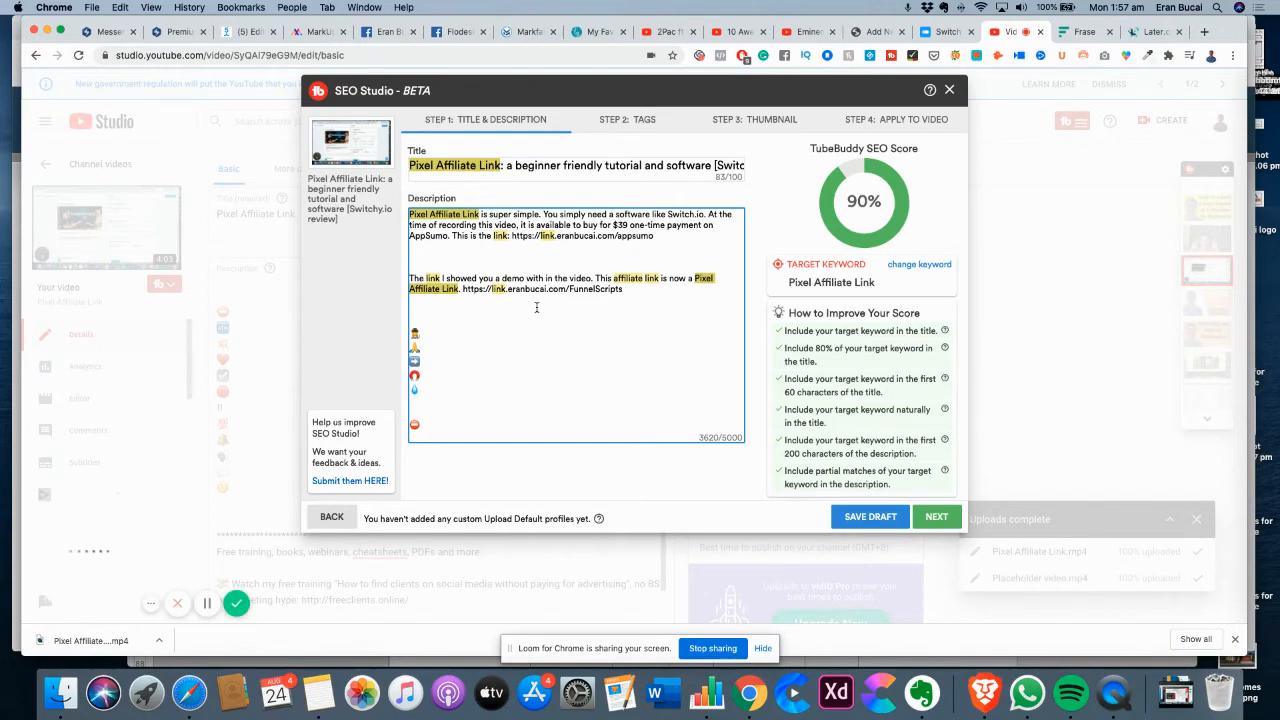
{"action": "type", "text": "In case you"}
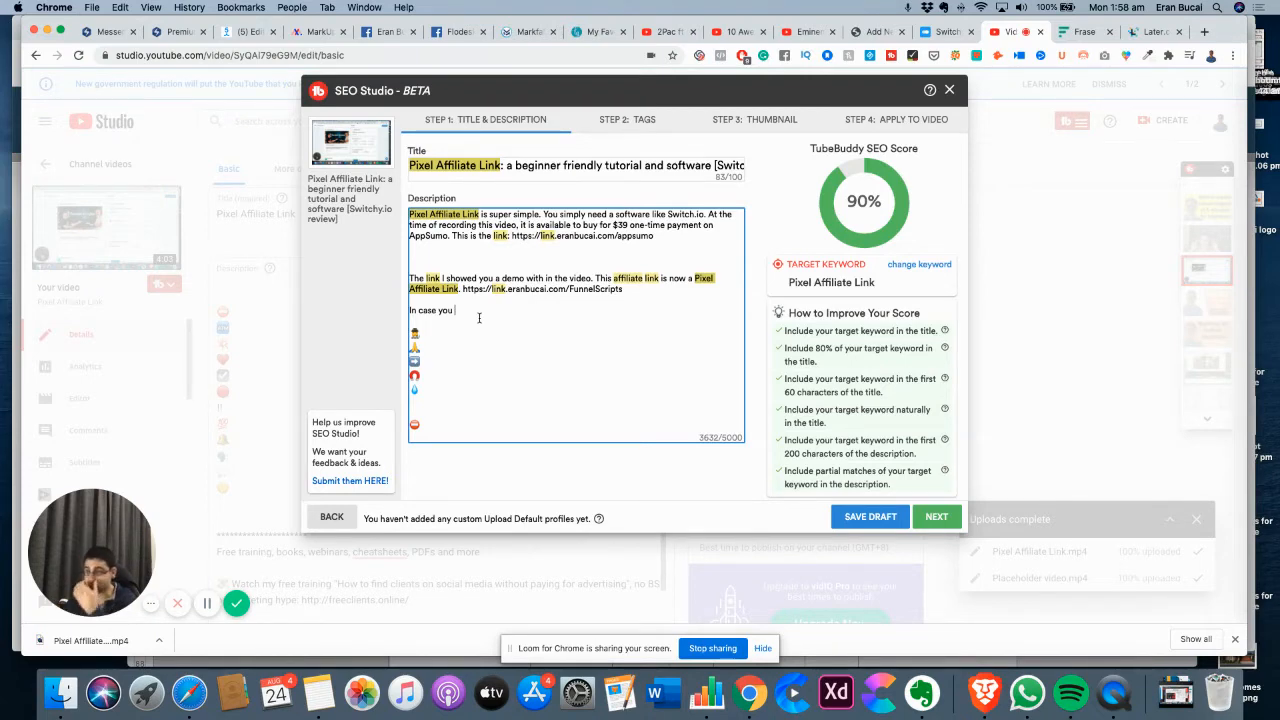
{"action": "type", "text": "want to learn more about what is a Facebook Pixel, here is some info I gathered: If you're using Facebook ads, there's one key tool you should start using right away to get the most out of your social ad budget: the Facebook pixel.  If you're using Facebook ads or you plan to use them in the future there's one key tool you should start using right away. The Facebook Pixel will help you get the most out of your social ad budget. Here's everything you need to know about how it works.  The Facebook pixel is code that you place on your website. It collects data that helps you track conversions from Facebook ads , optimize ads, build targeted audiences for future ads, and remarket to people who have already taken some kind of action on your website.  It works by placing and triggering cookies to track users as they interact with your website and your Facebook ads.  Facebook retargeting pixel data and dynamic ads allow you to show targeted ads to people who have already visited your site. You can choose to get really granular here. For example, you can show people an ad for the exact product that they abandoned in a shopping cart or added to a wishlist on your website."}
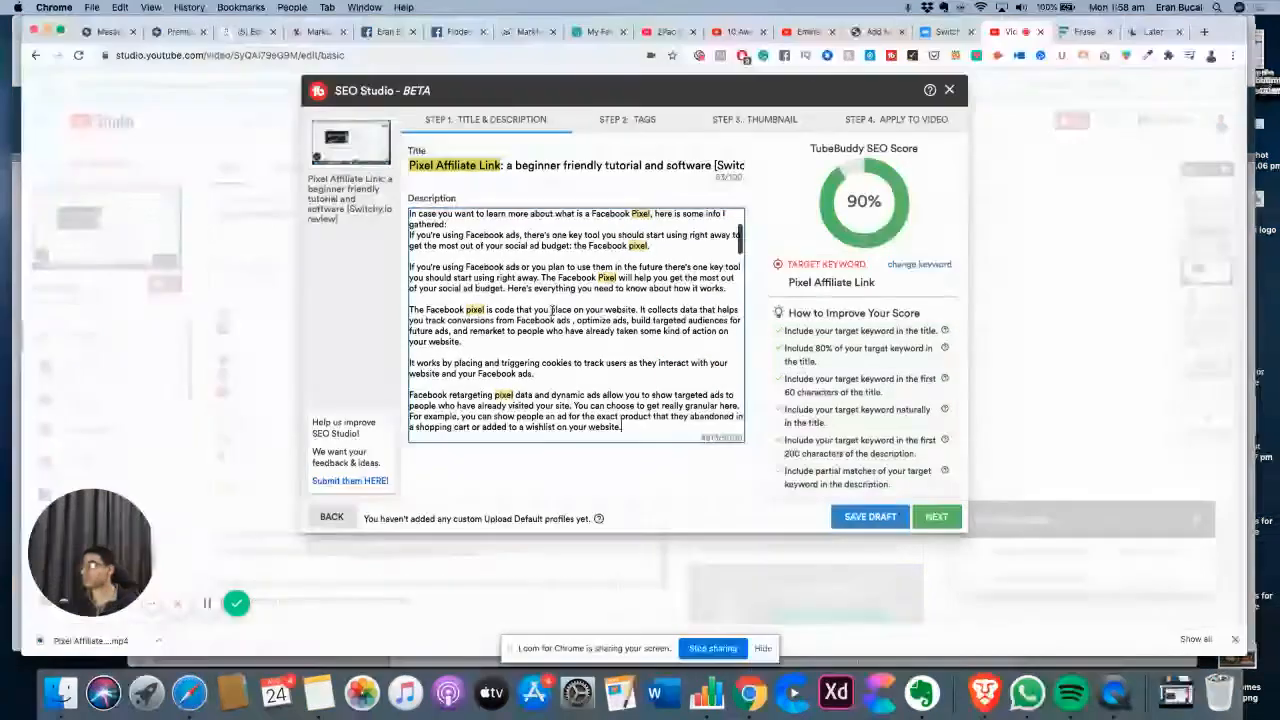
{"action": "scroll", "coordinate": [578, 314], "scroll_direction": "up", "scroll_amount": 2}
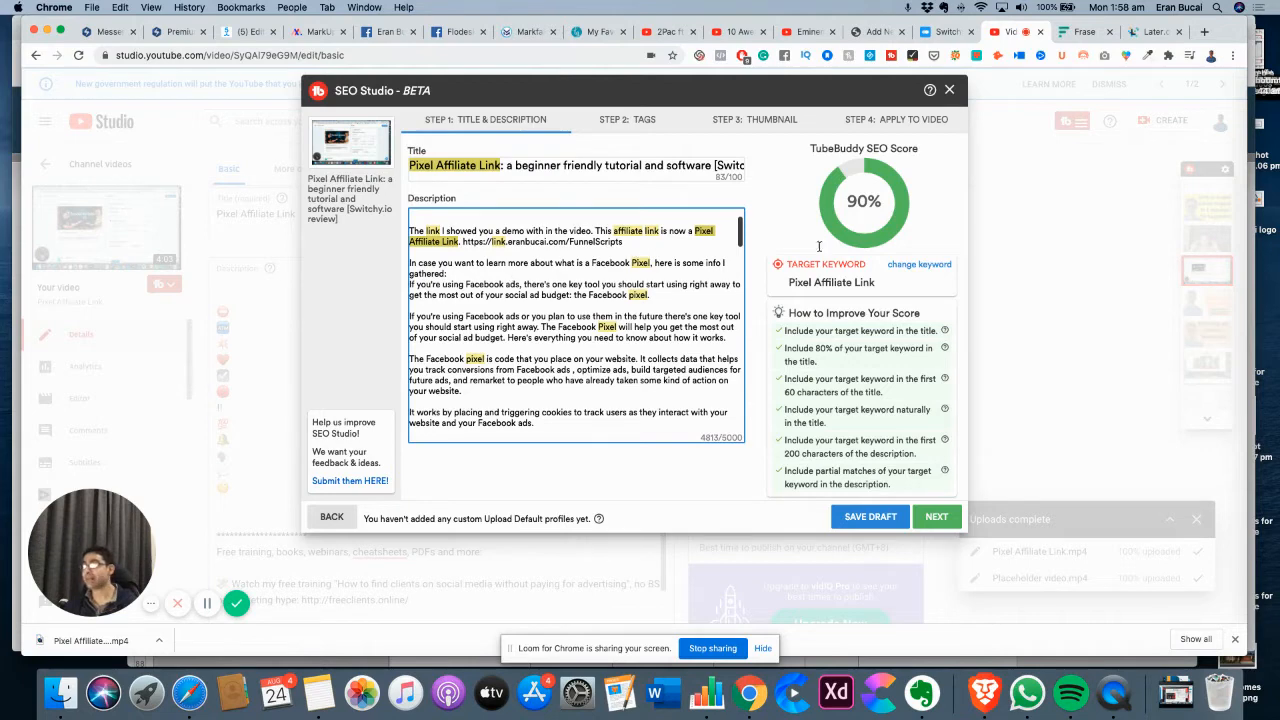
Switch back to Frase and run a new search for "what is an affiliate link"
{"action": "left_click", "coordinate": [1081, 34]}
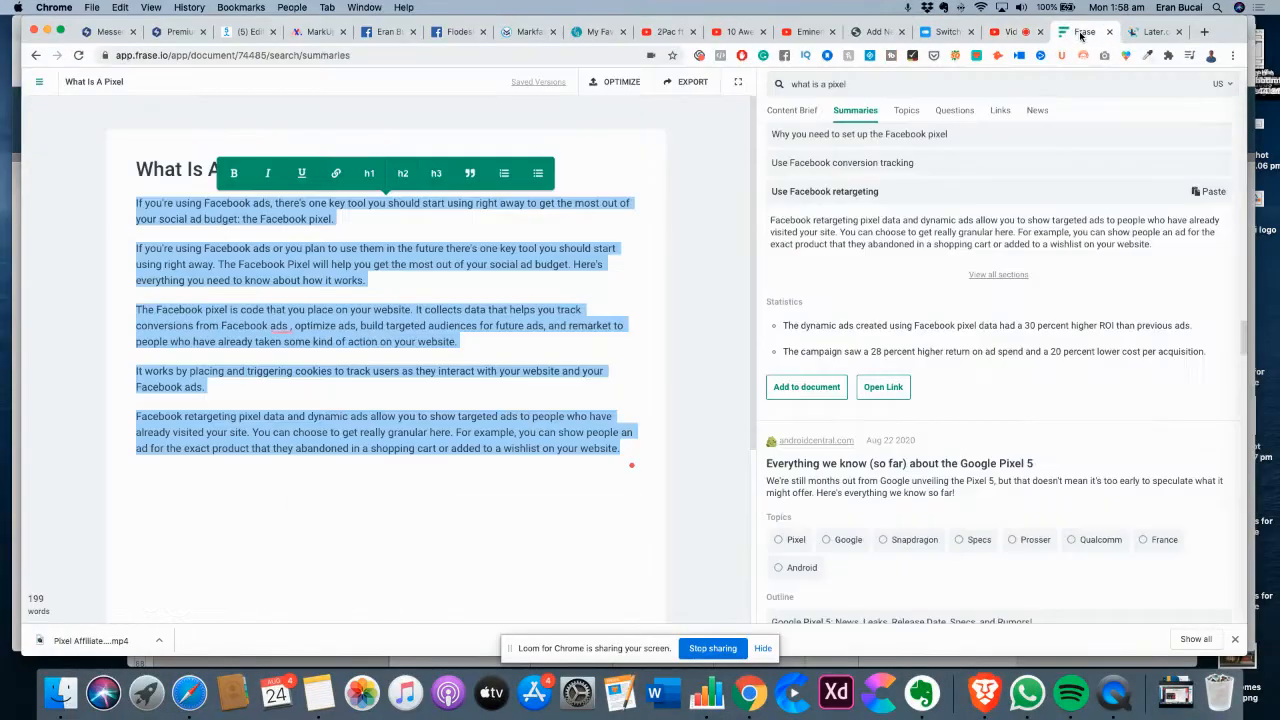
{"action": "left_click", "coordinate": [869, 83]}
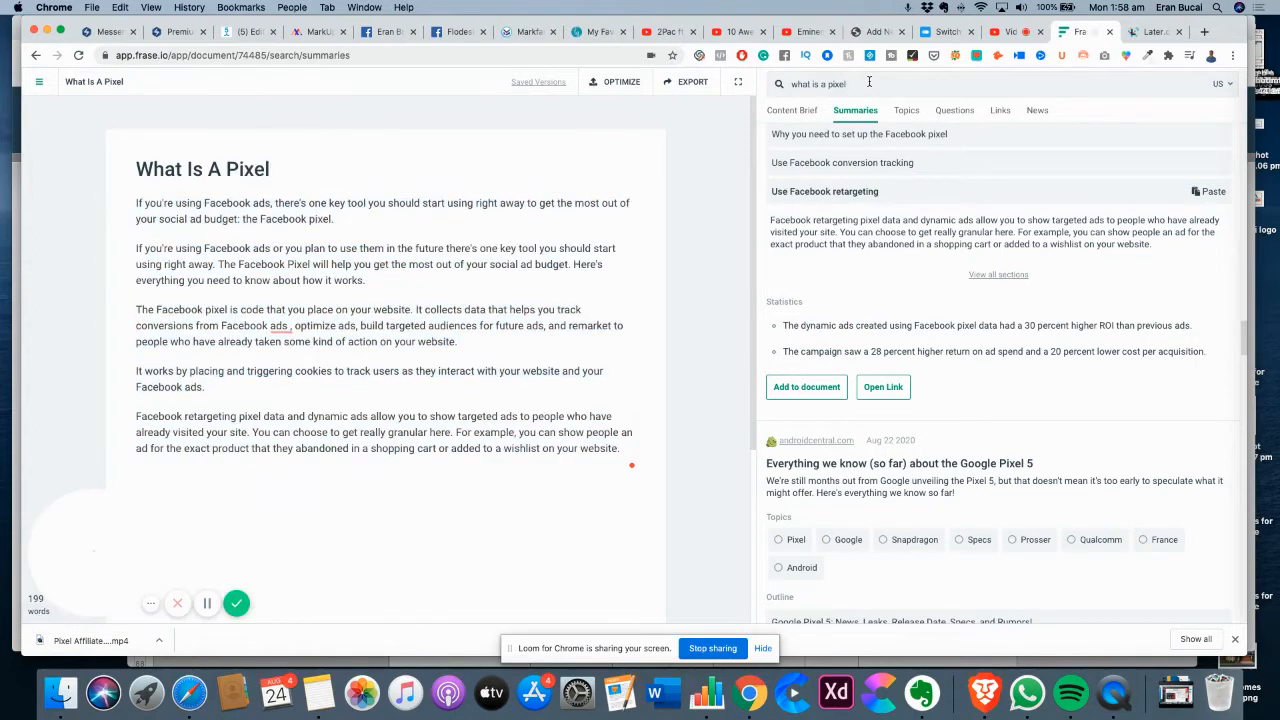
{"action": "key", "text": "BackSpace"}
{"action": "key", "text": "BackSpace"}
{"action": "key", "text": "BackSpace"}
{"action": "key", "text": "BackSpace"}
{"action": "key", "text": "BackSpace"}
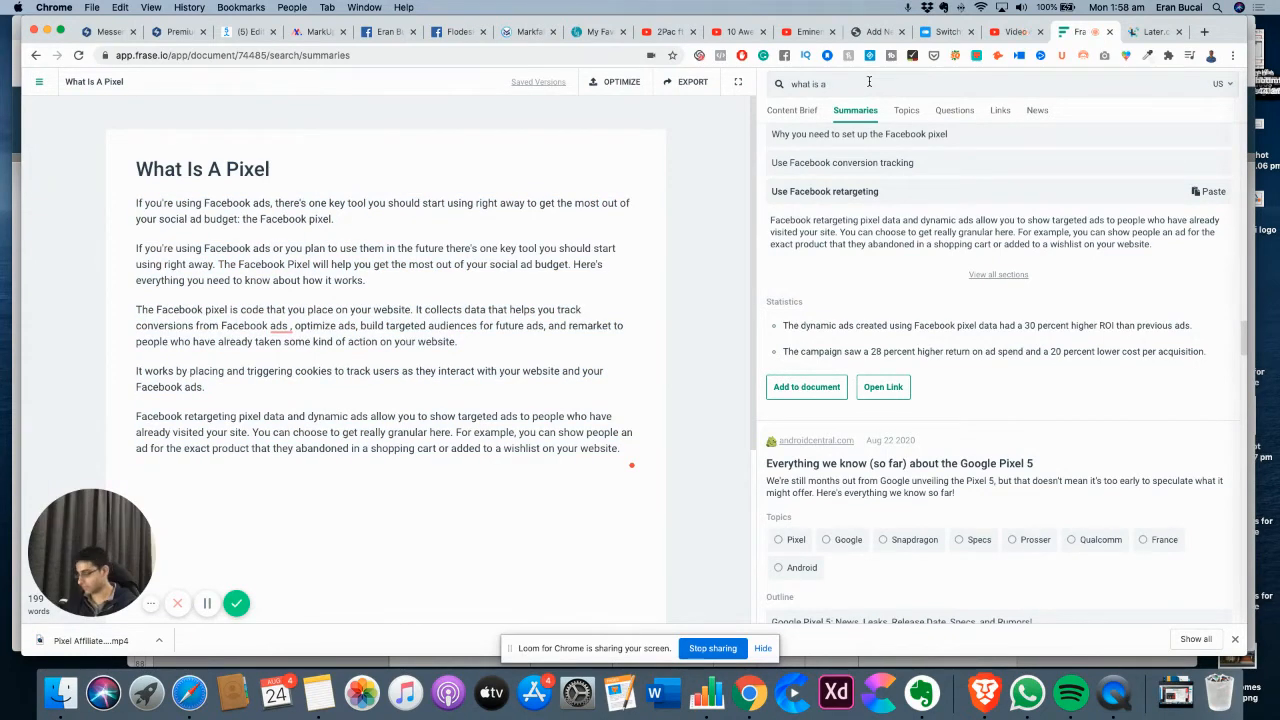
{"action": "type", "text": "n affiliate link"}
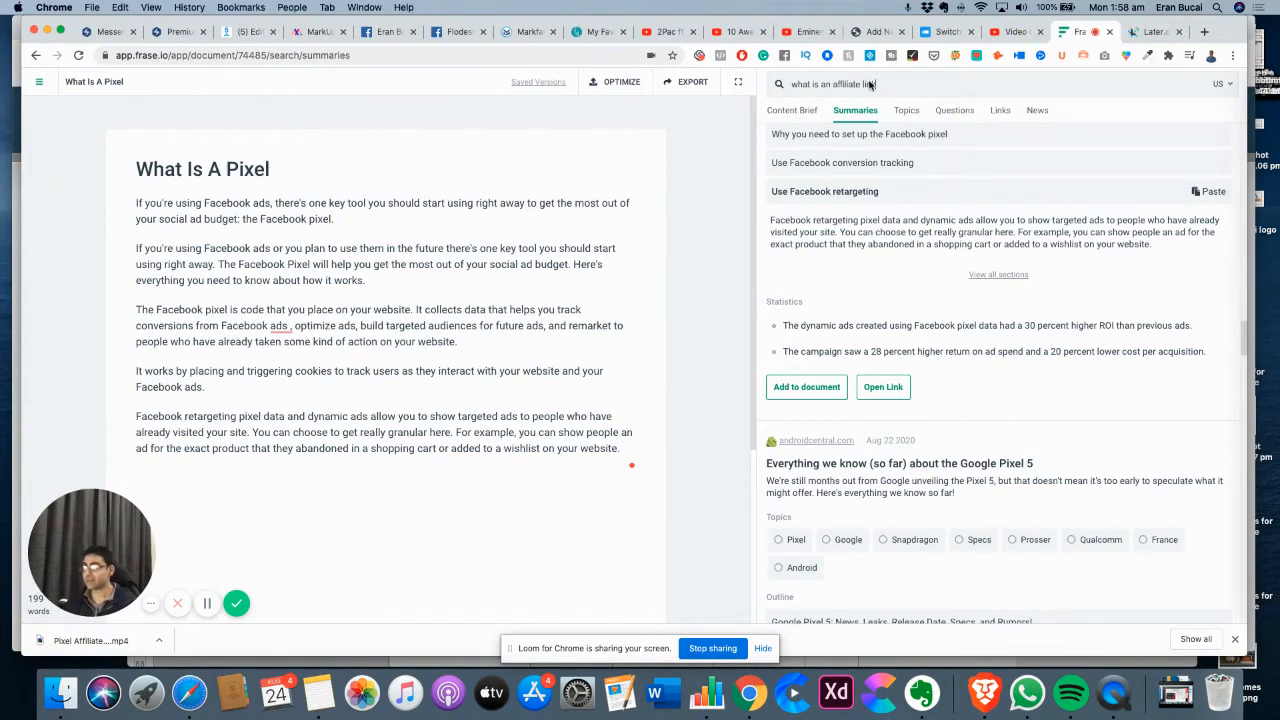
{"action": "key", "text": "Return"}
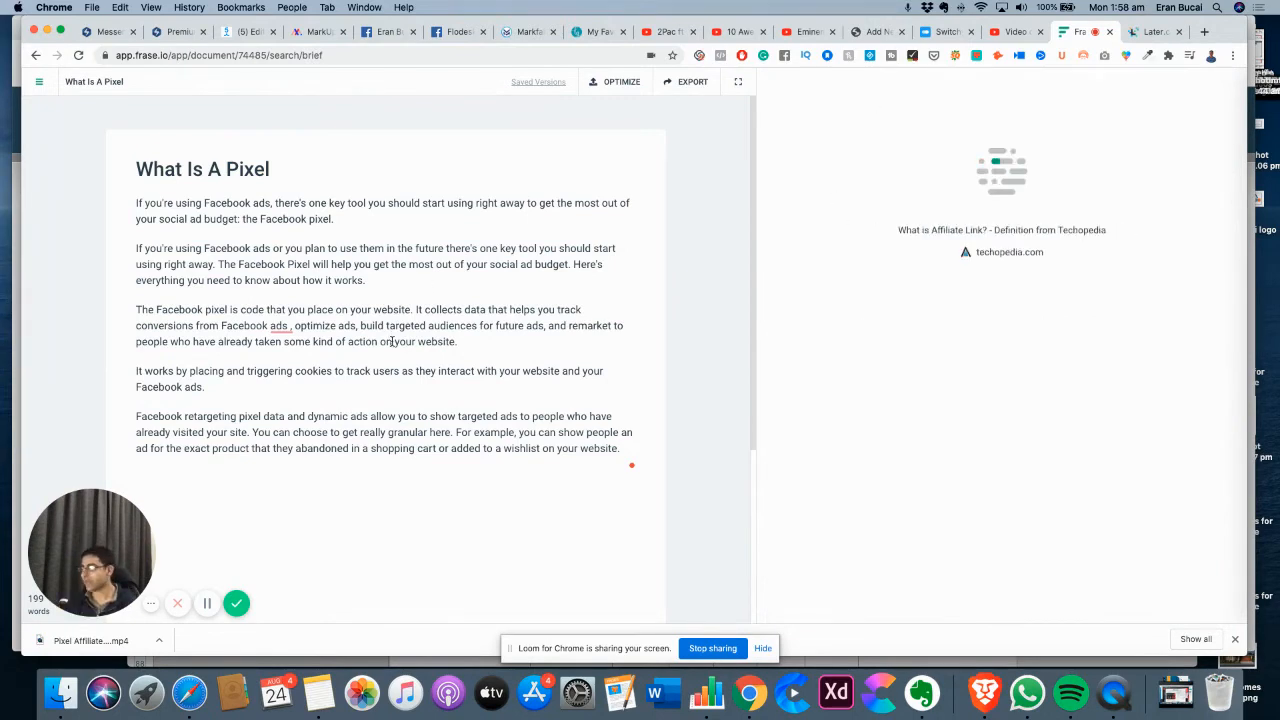
Delete all the Facebook pixel body text from the document, keeping the title
{"action": "left_click", "coordinate": [578, 434]}
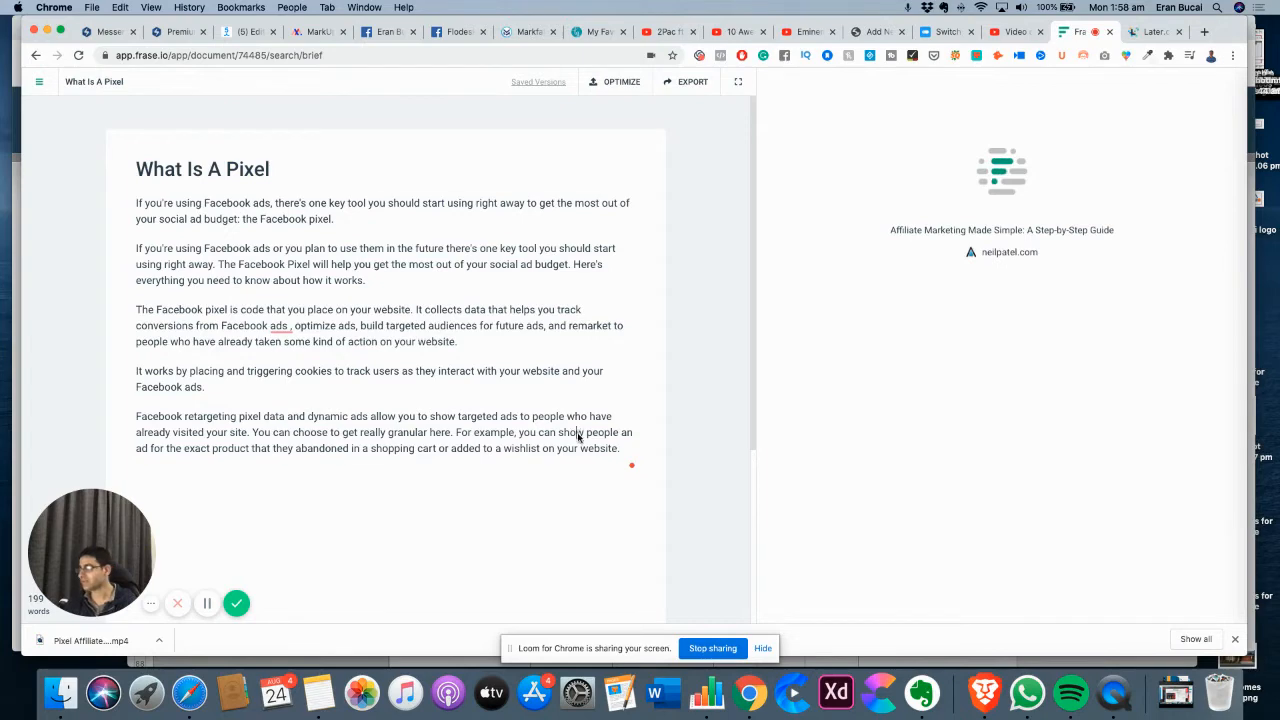
{"action": "key", "text": "super+a"}
{"action": "key", "text": "BackSpace"}
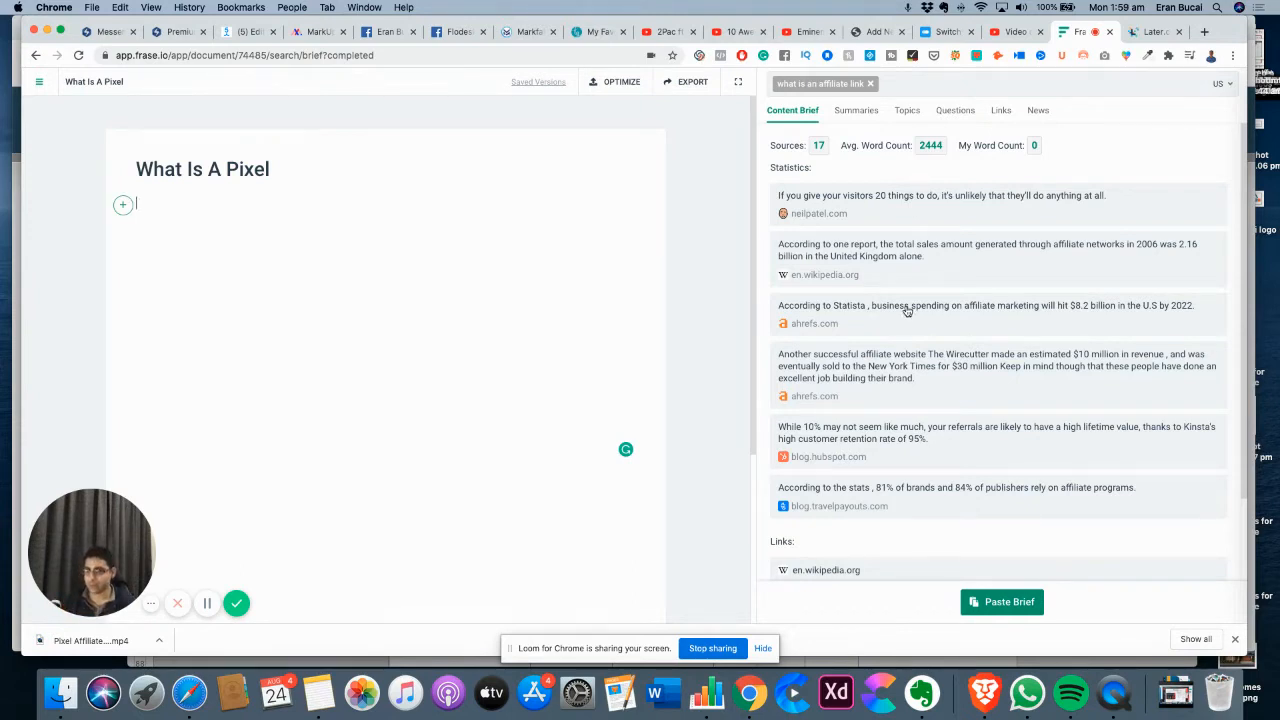
Add the first paragraph of the "What is an affiliate link?" section from the ppcmode.com summary to the document
{"action": "scroll", "coordinate": [880, 371], "scroll_direction": "down", "scroll_amount": 2}
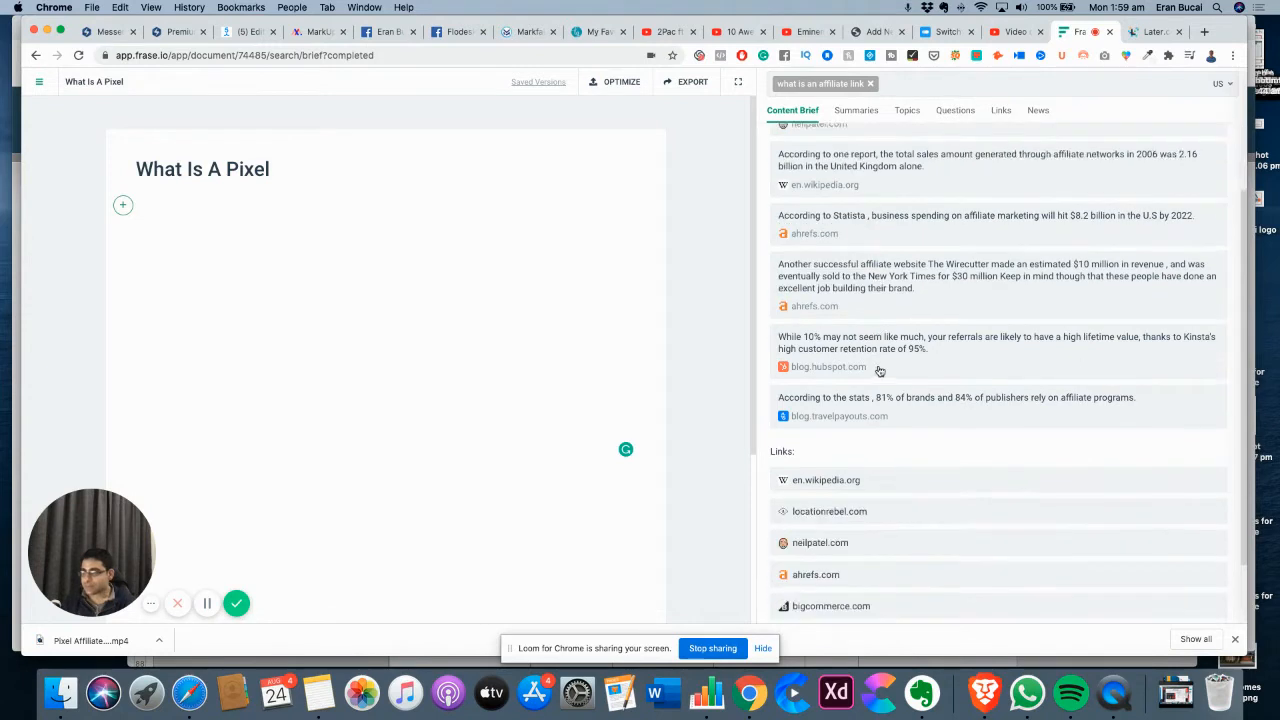
{"action": "scroll", "coordinate": [880, 368], "scroll_direction": "down", "scroll_amount": 2}
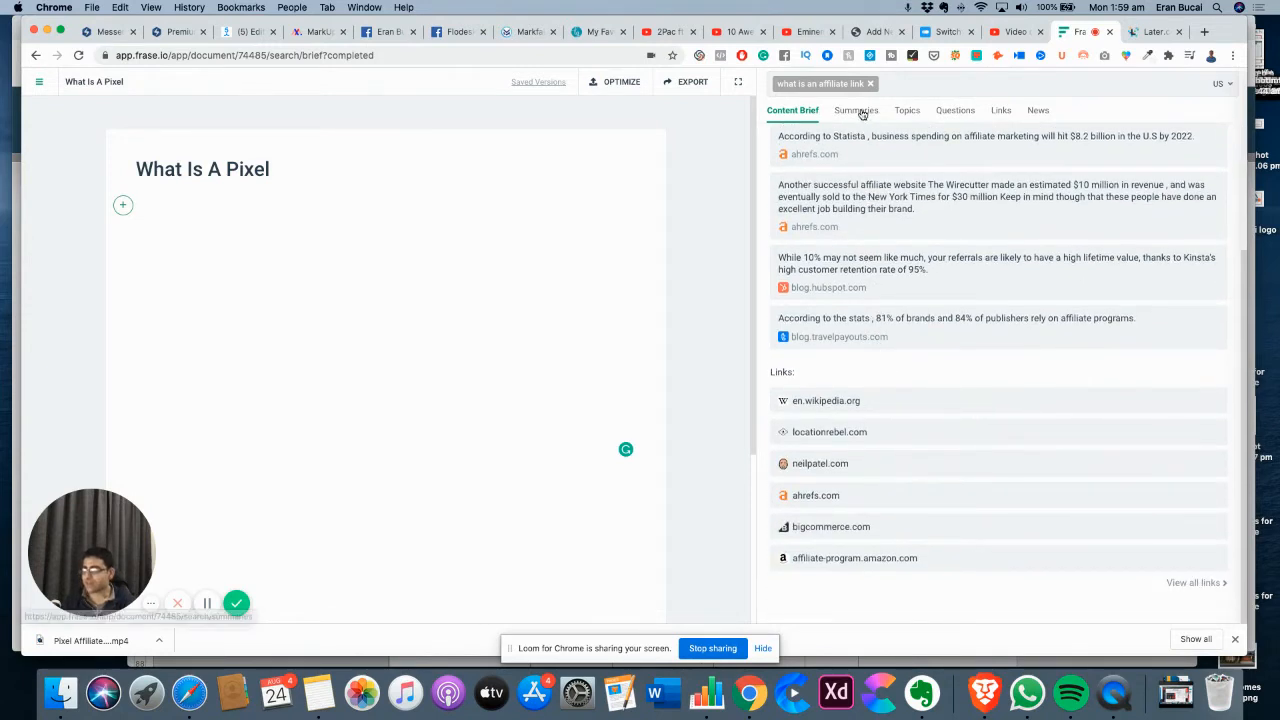
{"action": "left_click", "coordinate": [942, 115]}
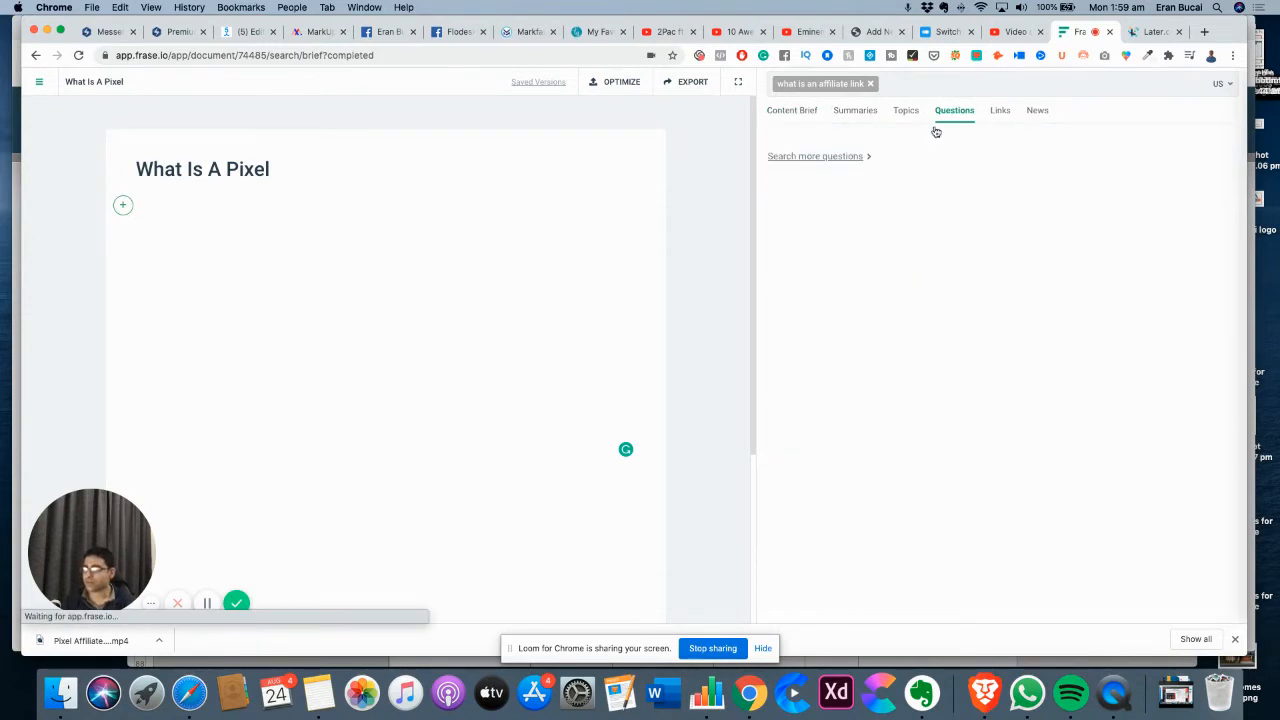
{"action": "left_click", "coordinate": [856, 111]}
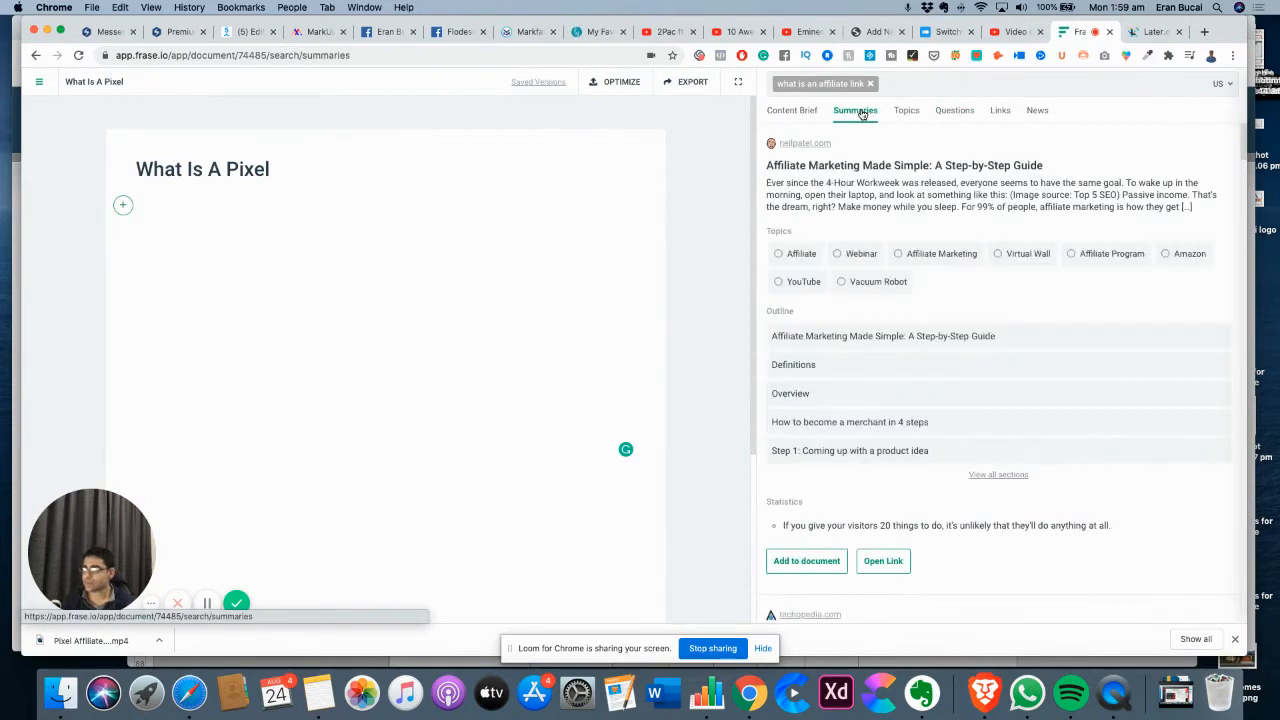
{"action": "scroll", "coordinate": [906, 357], "scroll_direction": "down", "scroll_amount": 5}
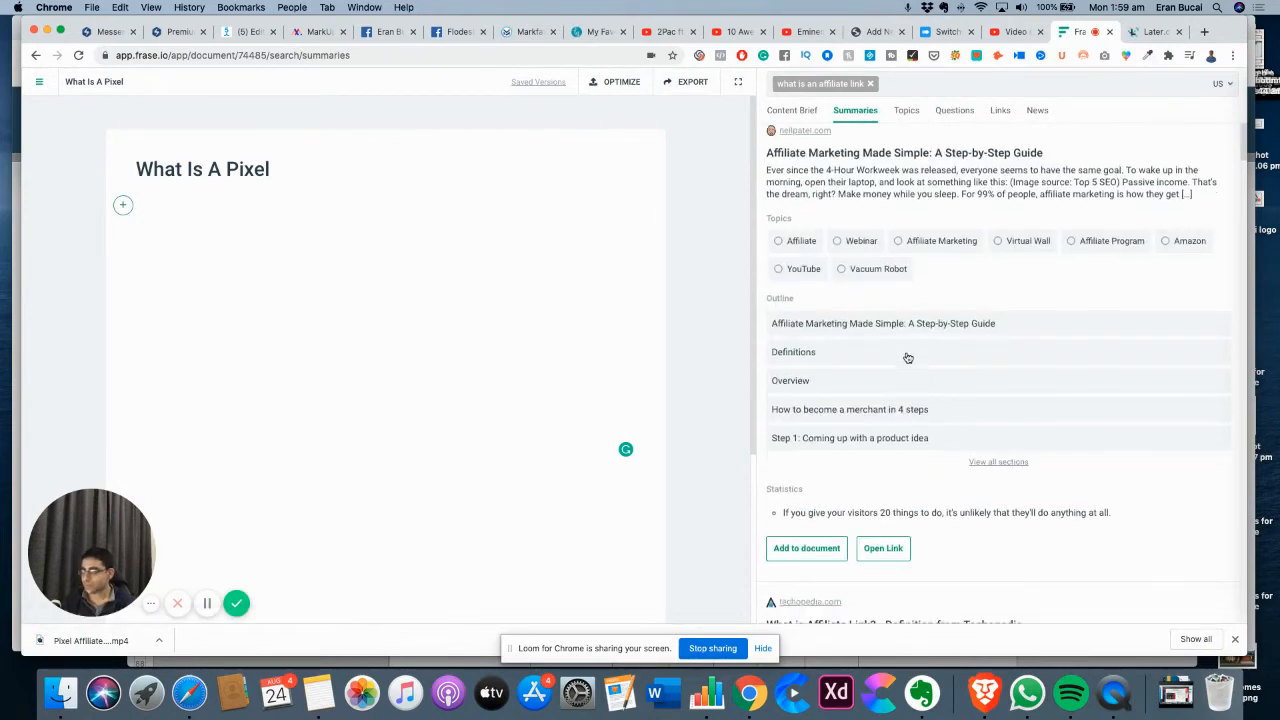
{"action": "scroll", "coordinate": [906, 357], "scroll_direction": "down", "scroll_amount": 2}
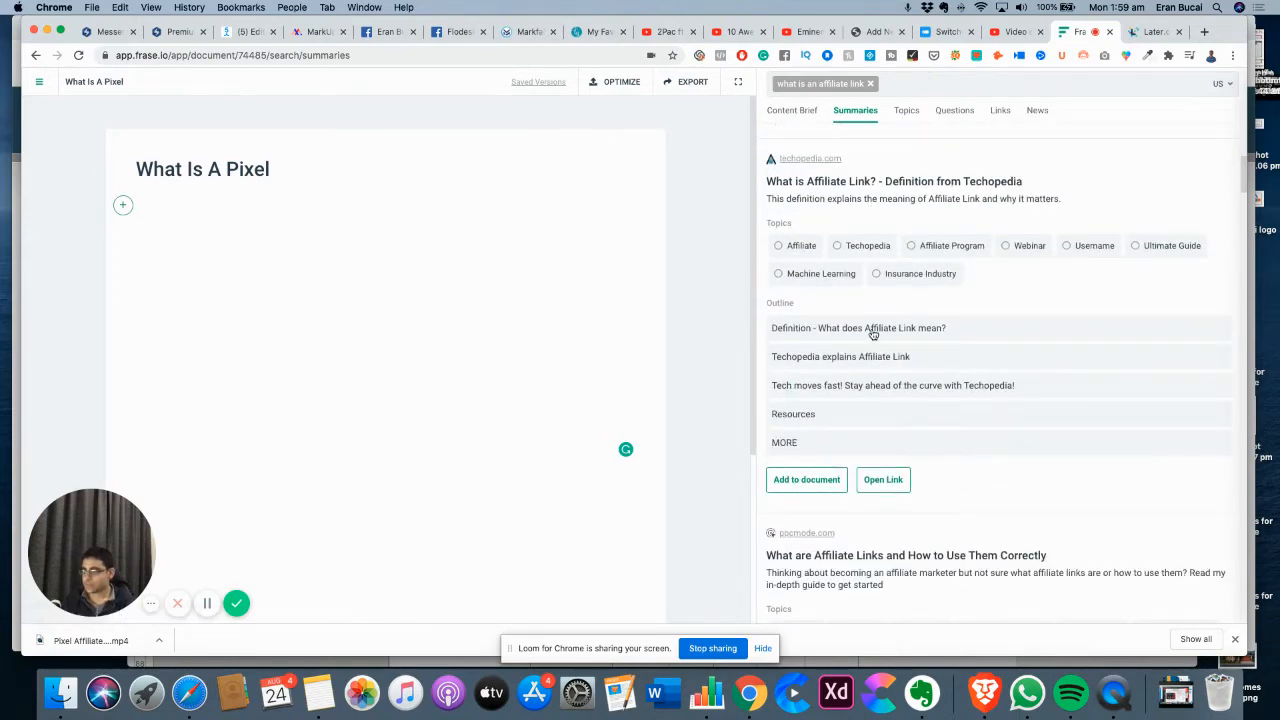
{"action": "scroll", "coordinate": [872, 334], "scroll_direction": "down", "scroll_amount": 5}
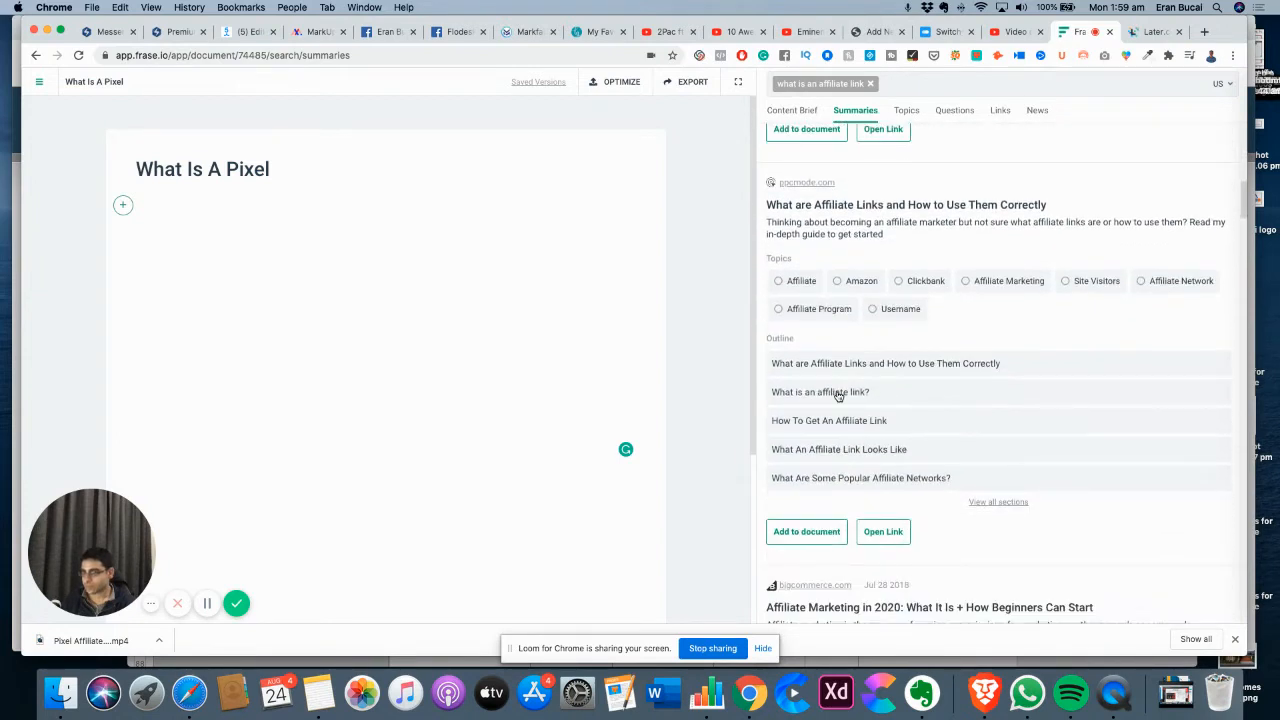
{"action": "left_click", "coordinate": [836, 393]}
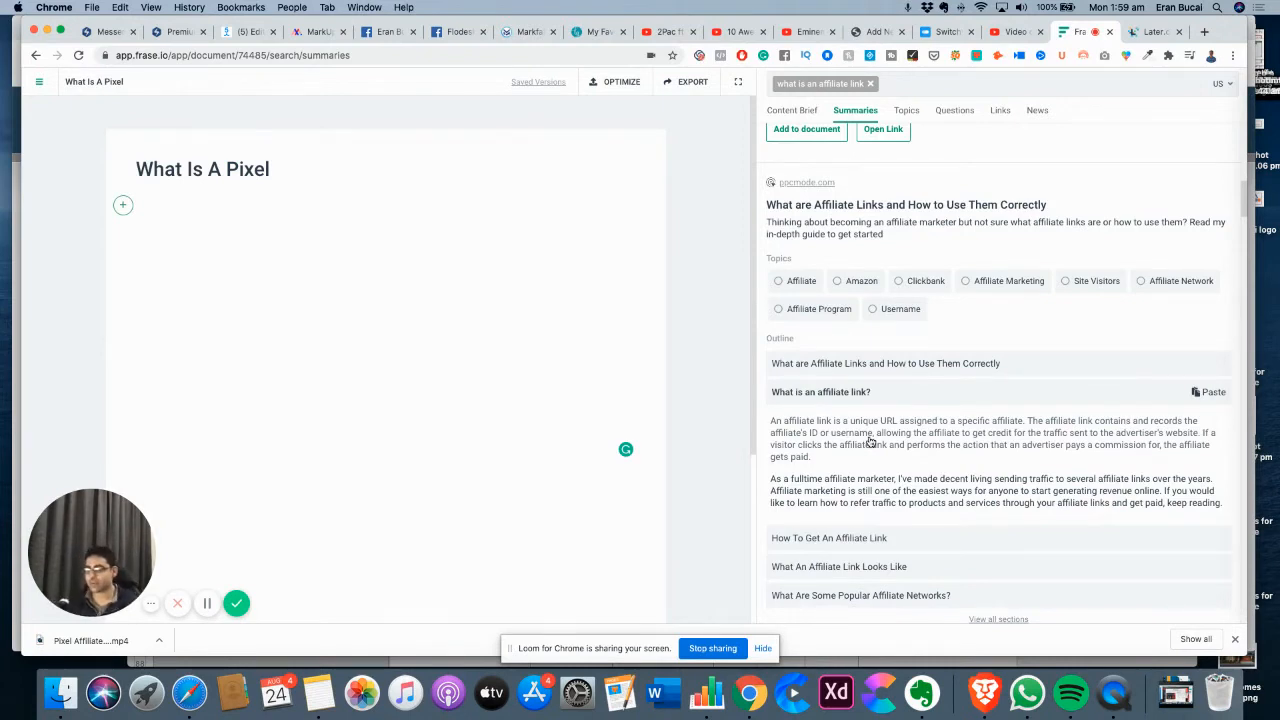
{"action": "left_click", "coordinate": [870, 442]}
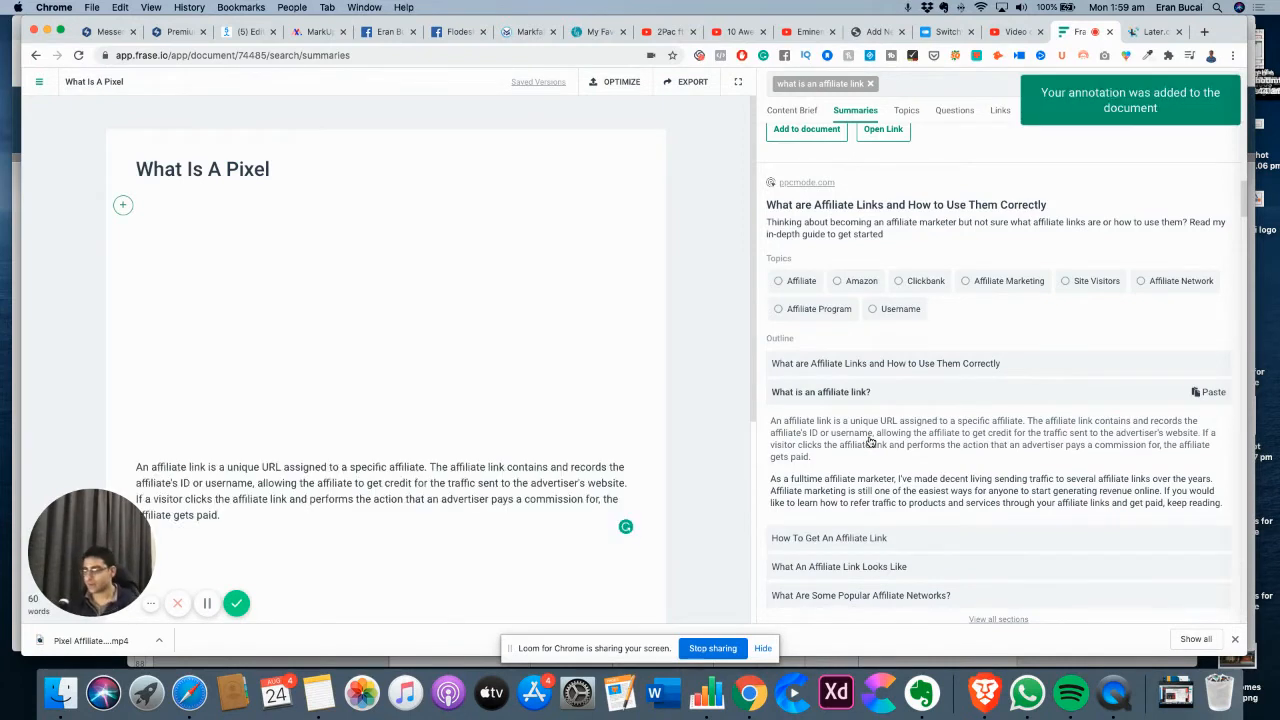
Read the "How To Get An Affiliate Link" and "What An Affiliate Link Looks Like" sections of the ppcmode.com summary
{"action": "scroll", "coordinate": [870, 442], "scroll_direction": "down", "scroll_amount": 2}
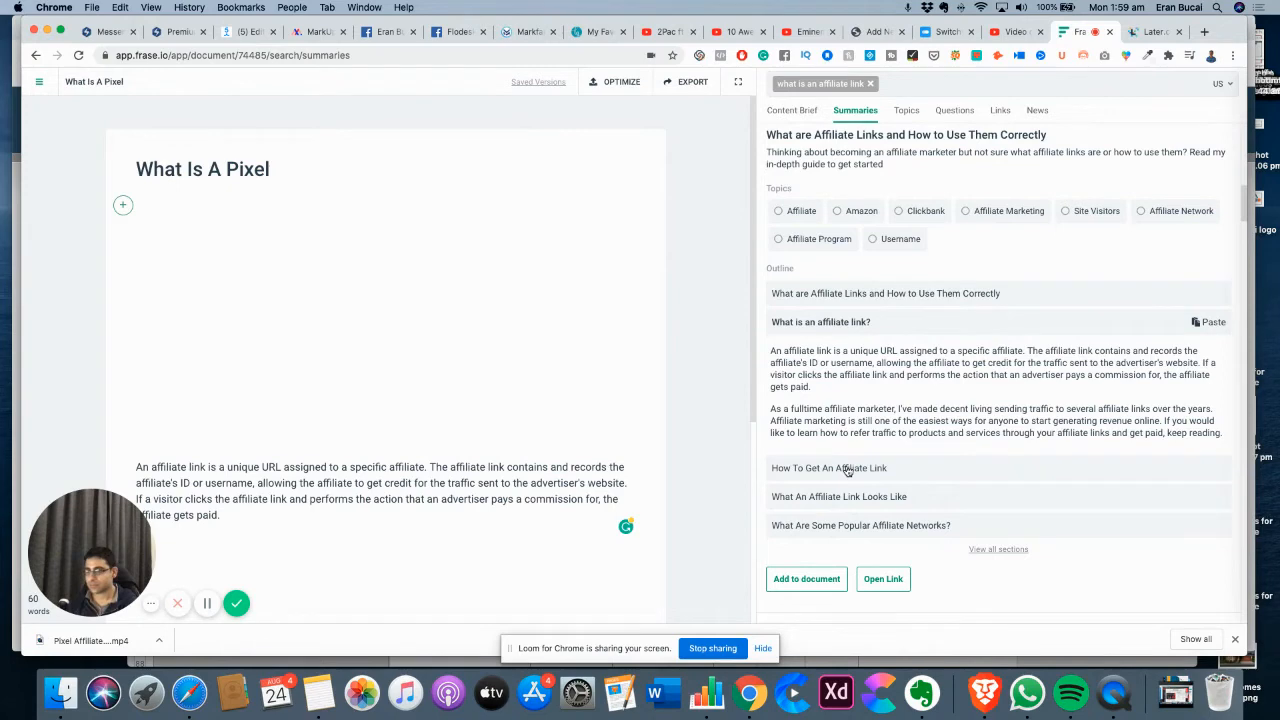
{"action": "left_click", "coordinate": [852, 471]}
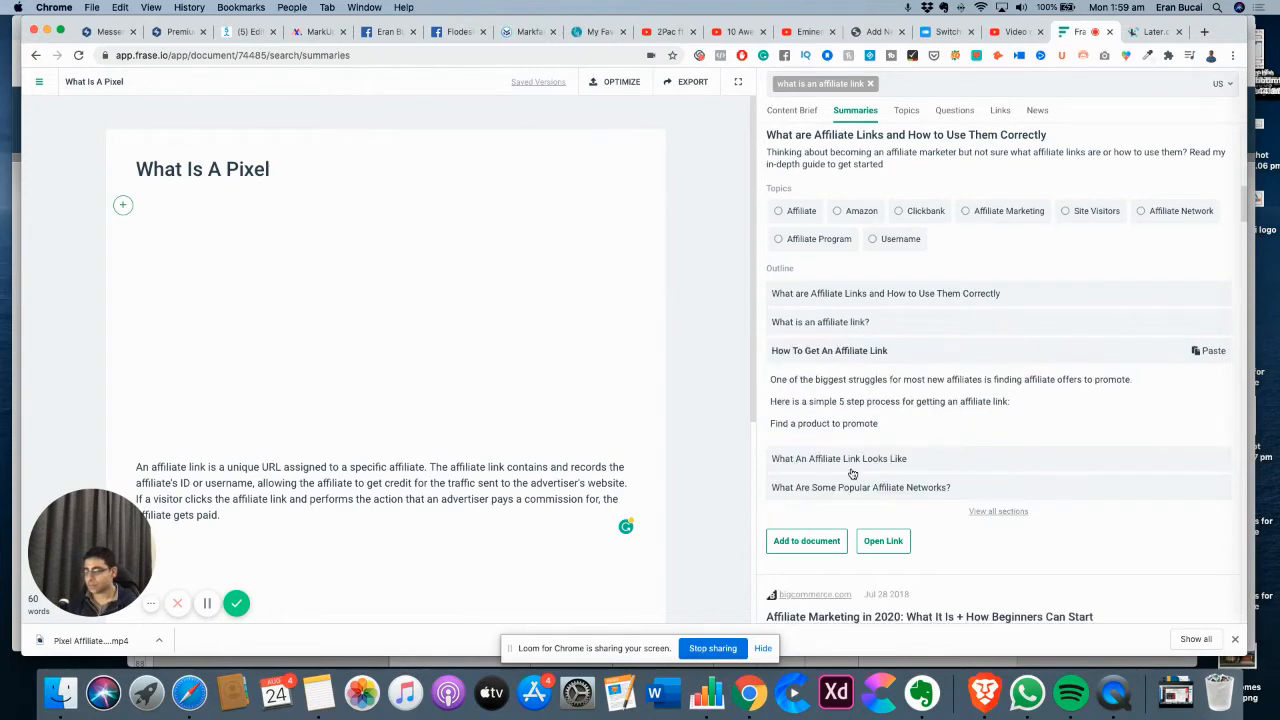
{"action": "scroll", "coordinate": [852, 404], "scroll_direction": "down", "scroll_amount": 2}
{"action": "left_click", "coordinate": [850, 384]}
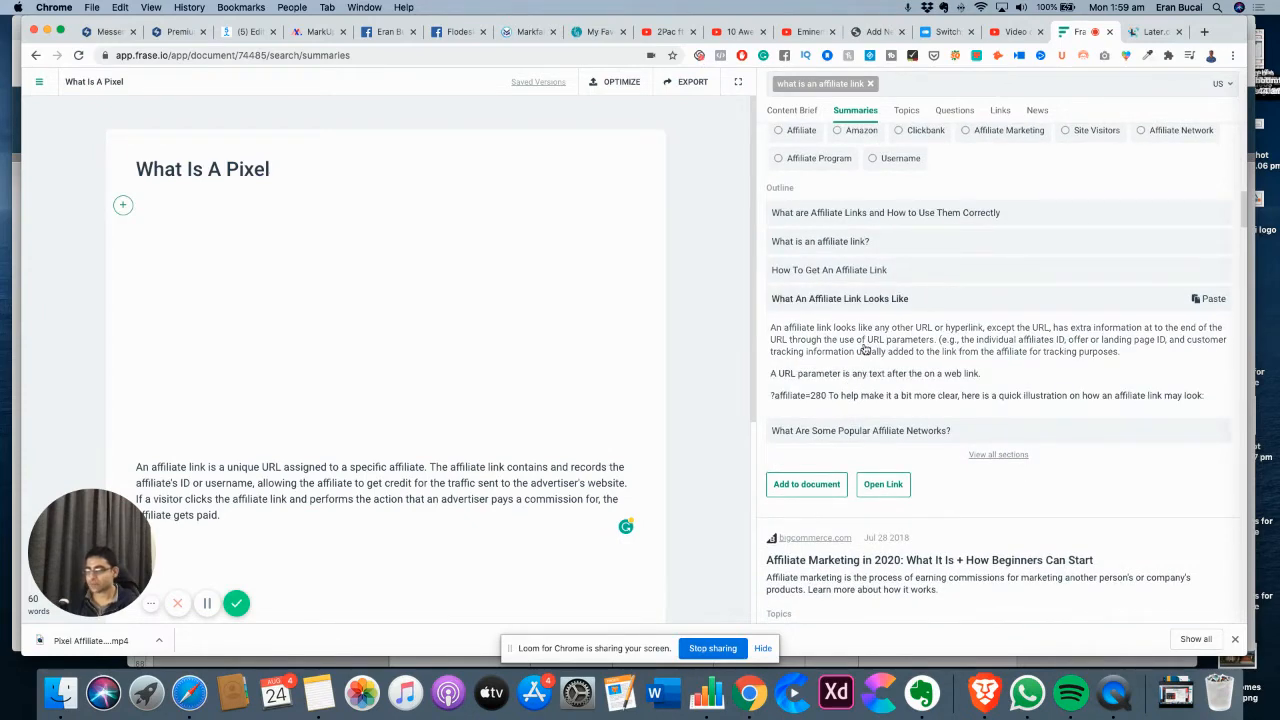
{"action": "scroll", "coordinate": [865, 349], "scroll_direction": "down", "scroll_amount": 2}
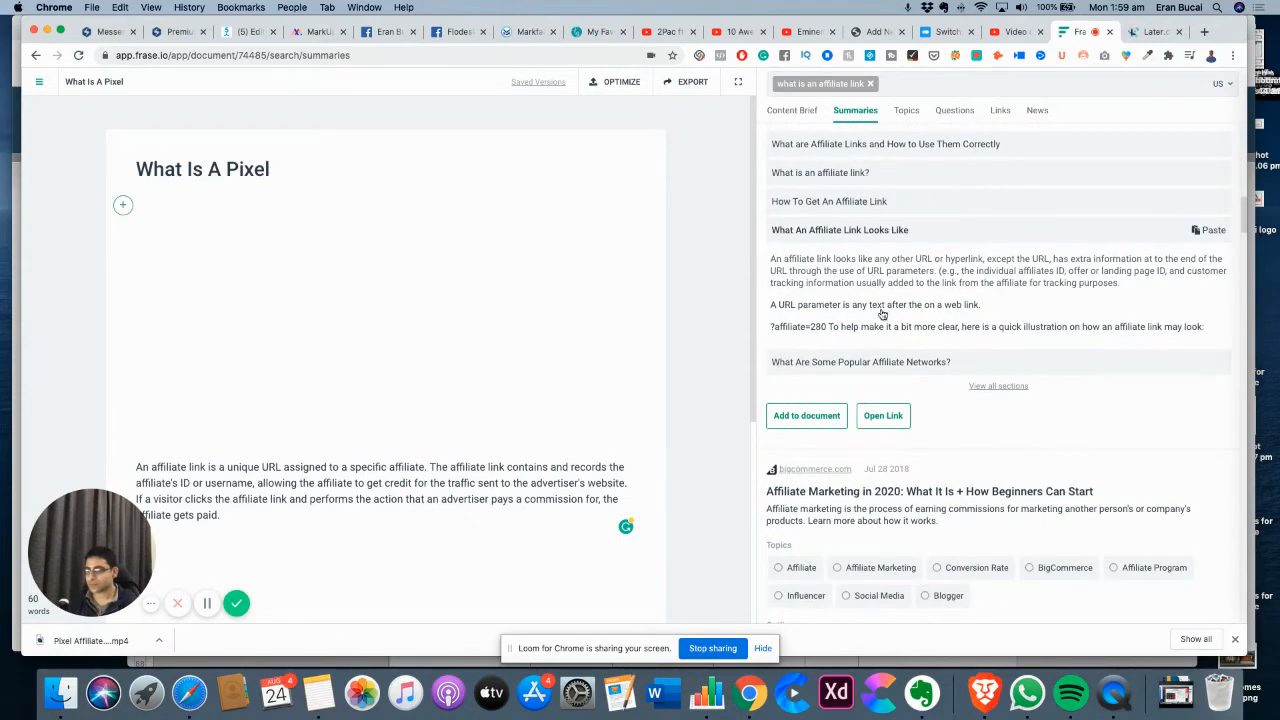
{"action": "scroll", "coordinate": [875, 330], "scroll_direction": "down", "scroll_amount": 2}
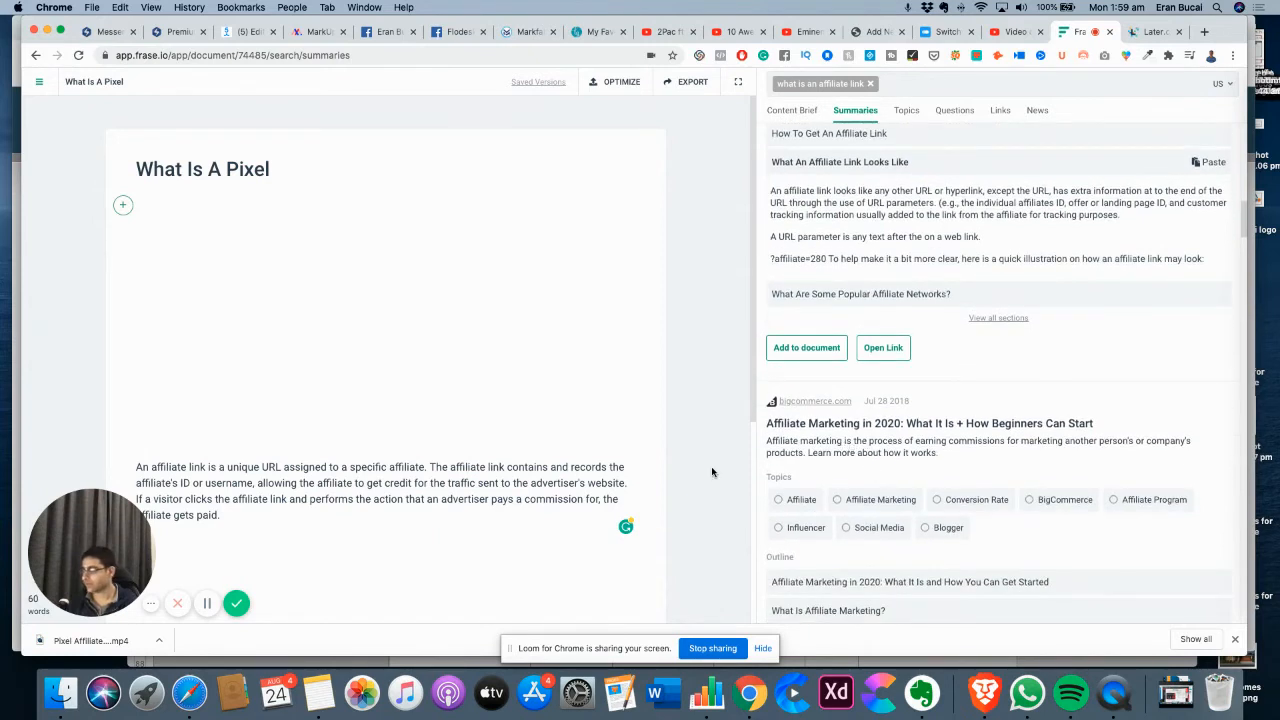
Add the first paragraph of the "What Is Affiliate Marketing?" section from the bigcommerce.com summary to the document
{"action": "scroll", "coordinate": [611, 440], "scroll_direction": "down", "scroll_amount": 3}
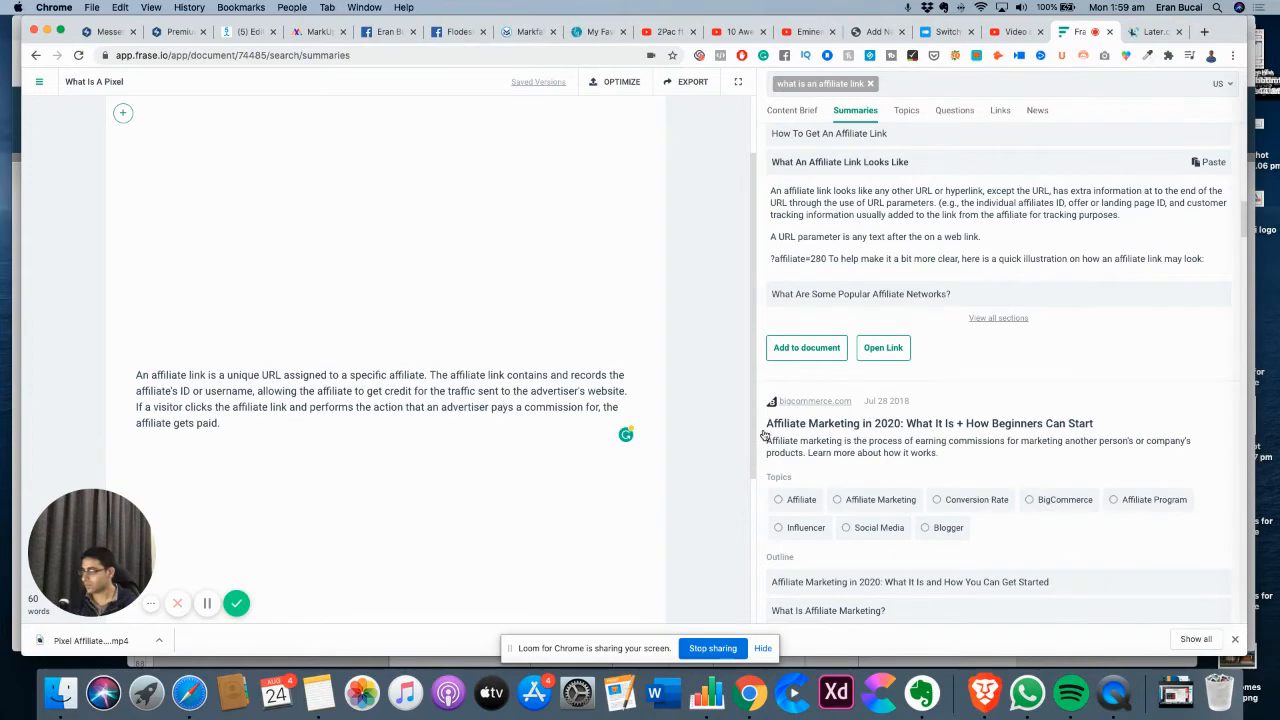
{"action": "scroll", "coordinate": [836, 478], "scroll_direction": "down", "scroll_amount": 2}
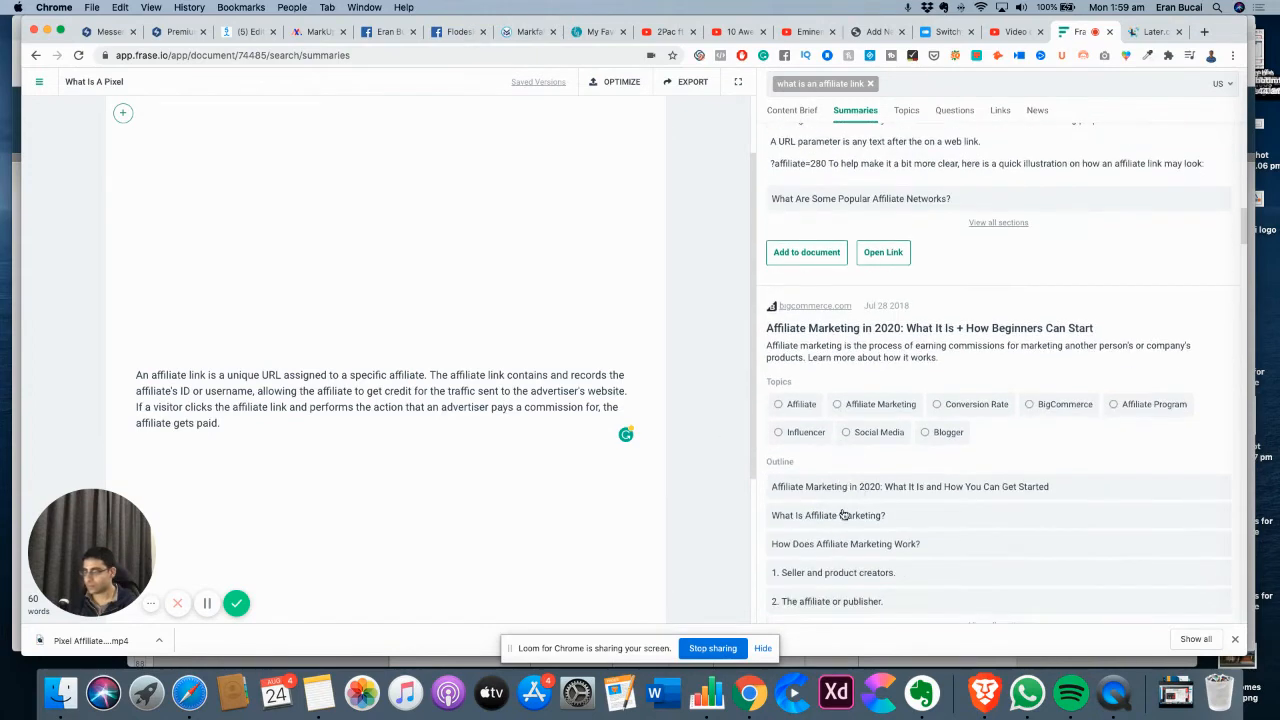
{"action": "left_click", "coordinate": [841, 517]}
{"action": "scroll", "coordinate": [842, 520], "scroll_direction": "down", "scroll_amount": 2}
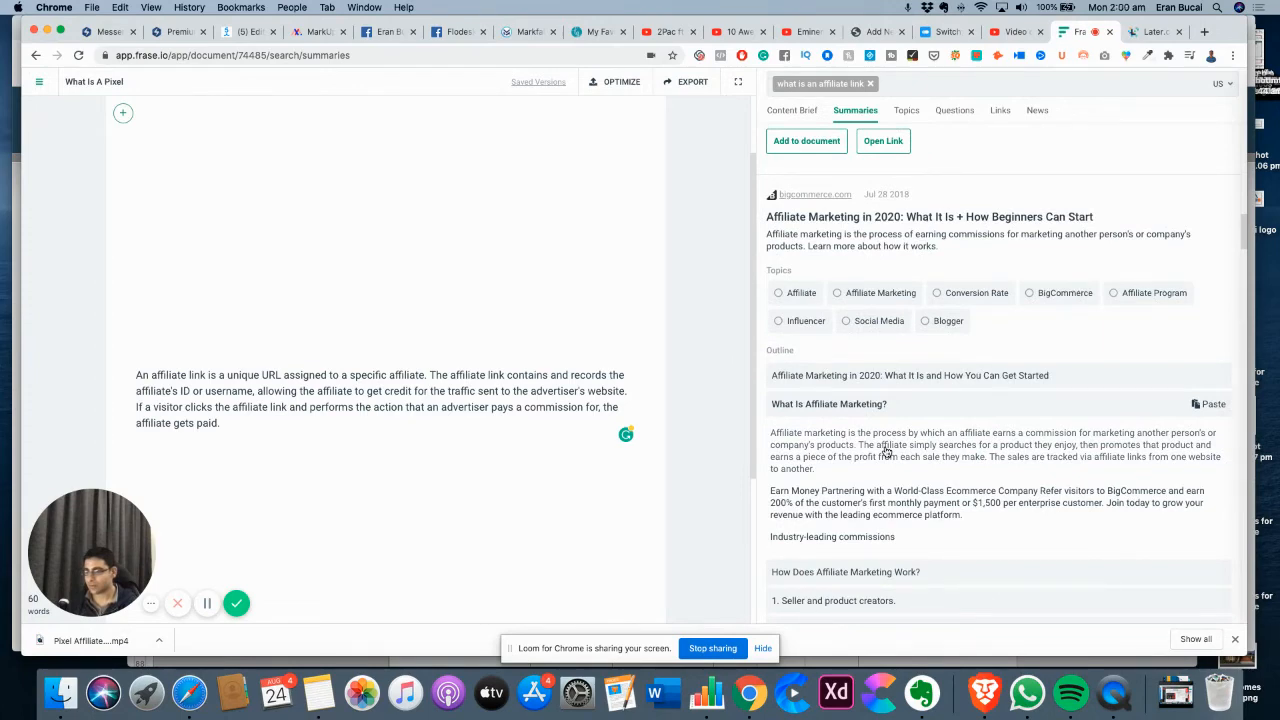
{"action": "left_click", "coordinate": [885, 452]}
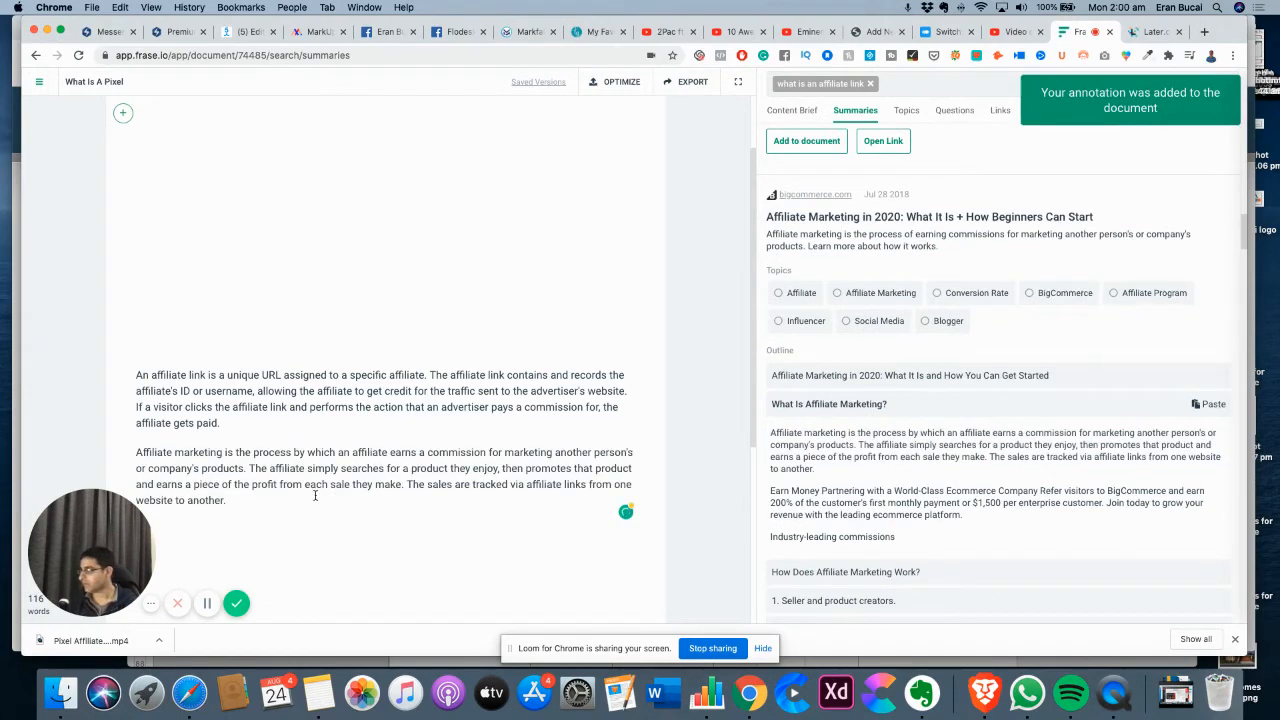
Move the affiliate marketing definition paragraph directly above the paragraph that defines an affiliate link
{"action": "left_click_drag", "start_coordinate": [254, 500], "coordinate": [130, 453]}
{"action": "key", "text": "super+c"}
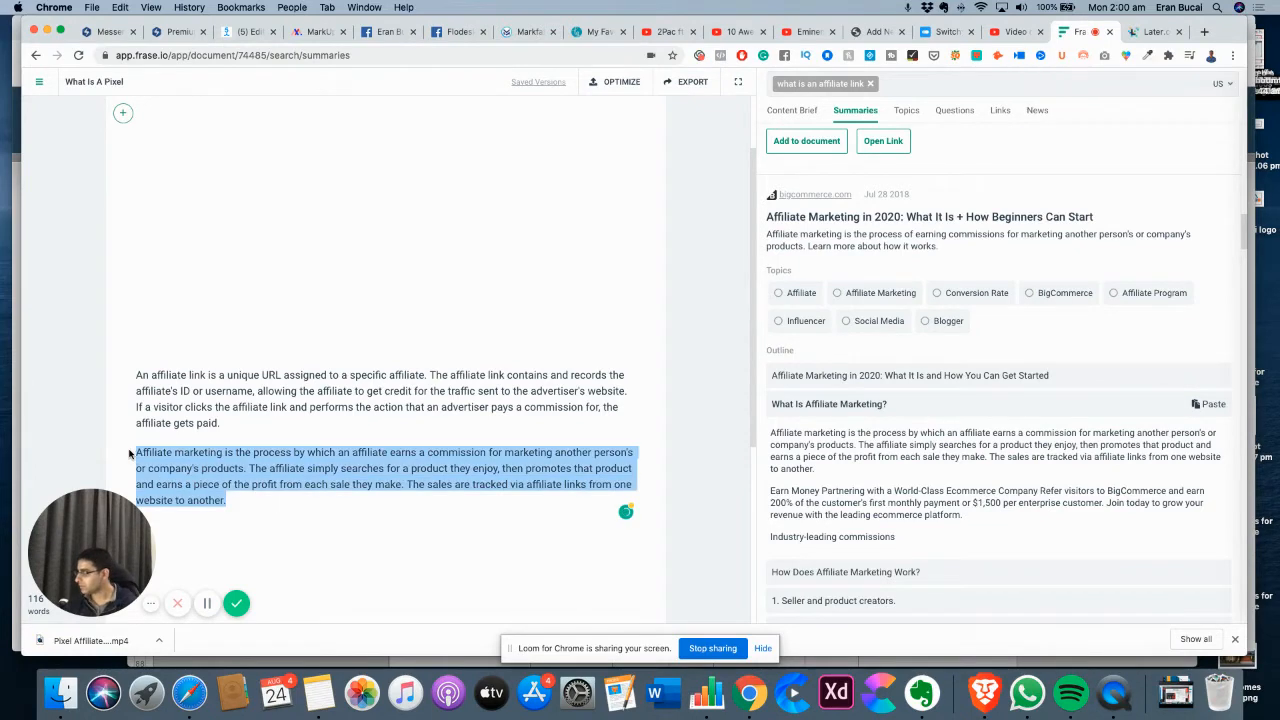
{"action": "key", "text": "BackSpace"}
{"action": "left_click", "coordinate": [148, 344]}
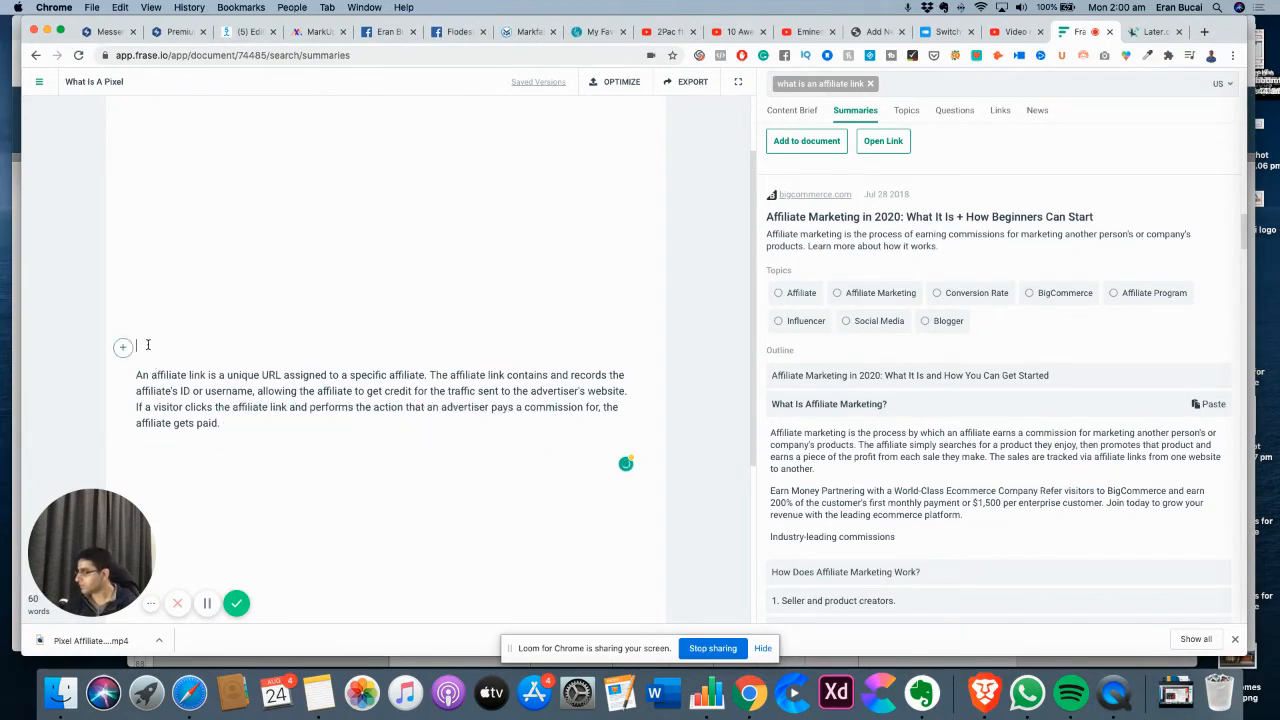
{"action": "key", "text": "super+v"}
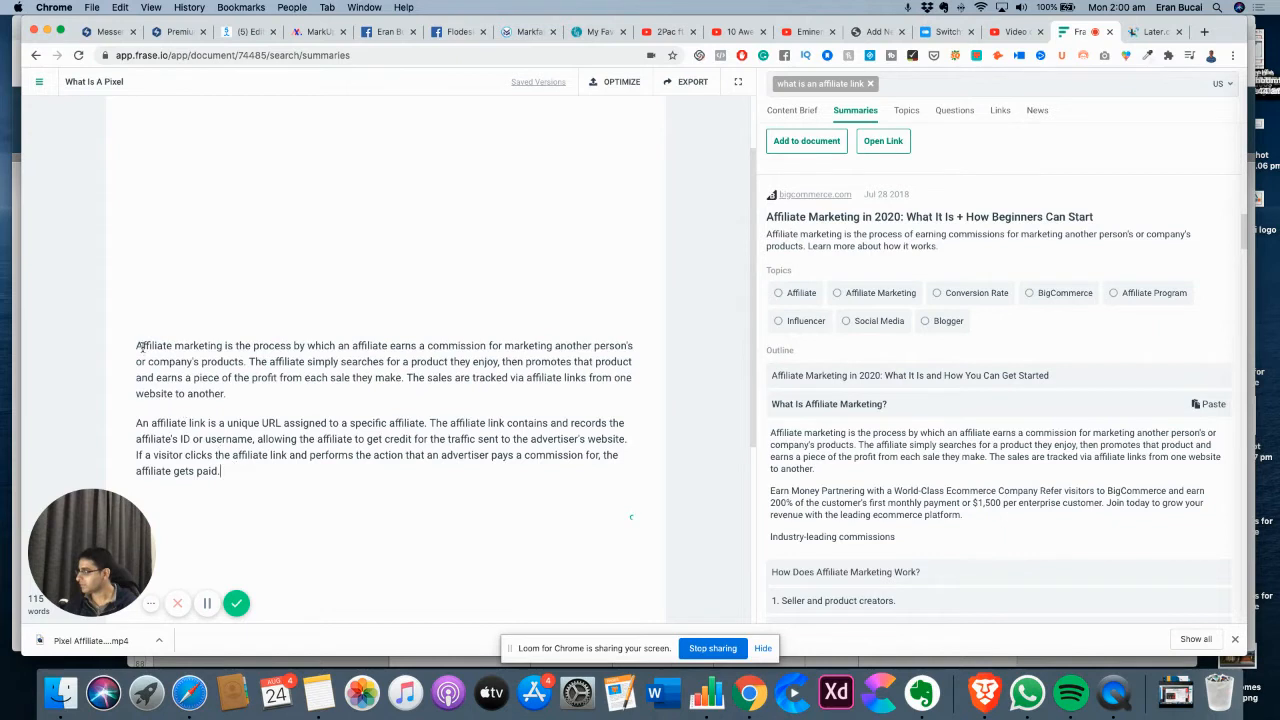
Move both affiliate paragraphs from Frase into the SEO Studio description under the FunnelScripts link, introduced by "In case you are new to affiliate marketing:"
{"action": "key", "text": "super+a"}
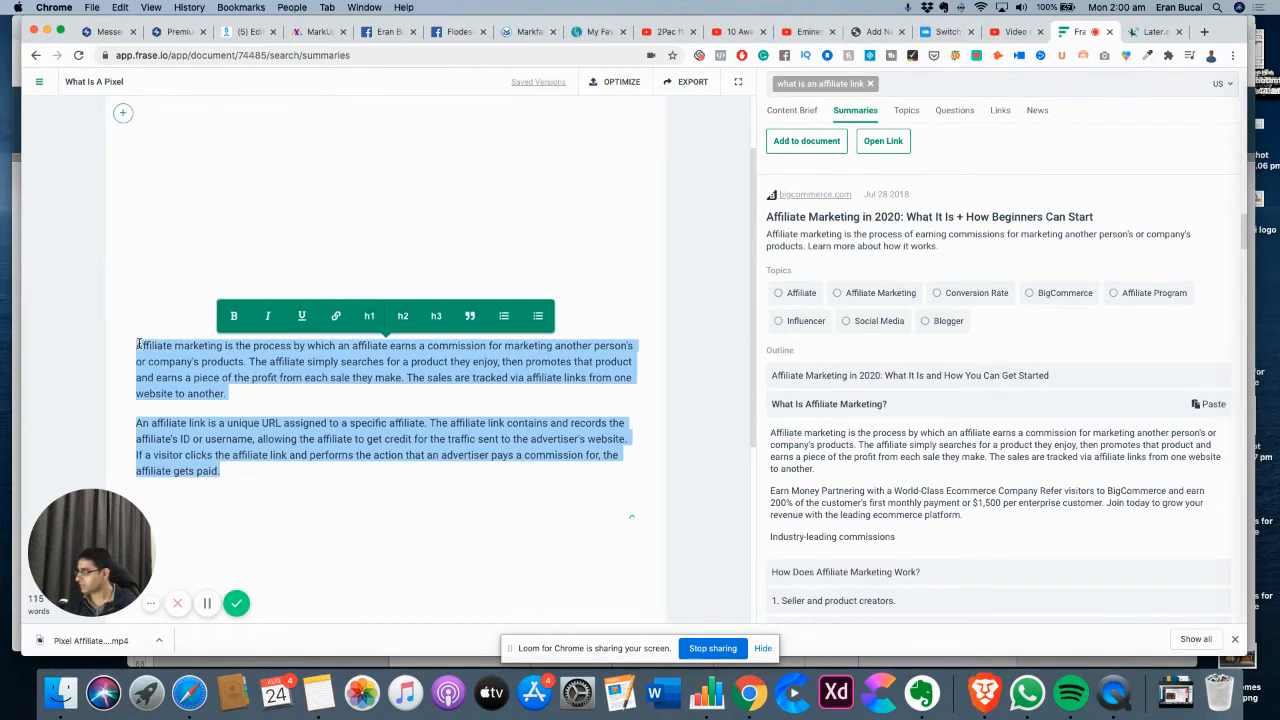
{"action": "key", "text": "BackSpace"}
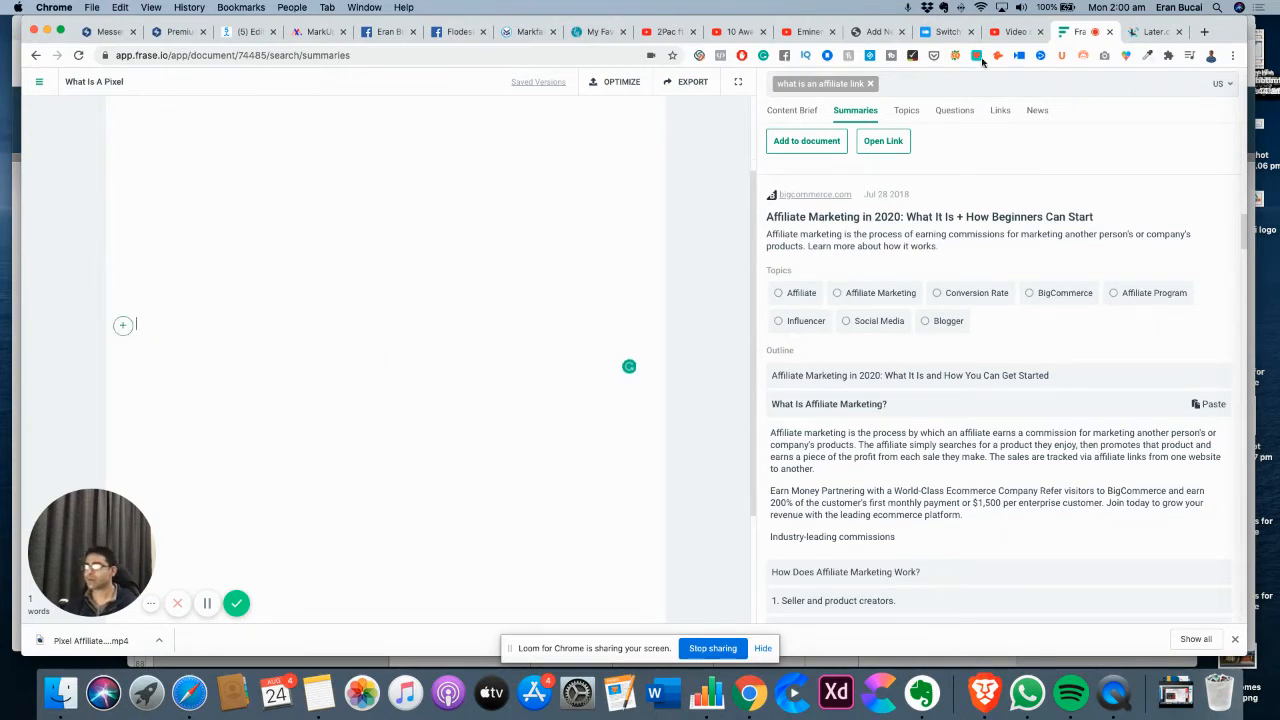
{"action": "left_click", "coordinate": [1008, 32]}
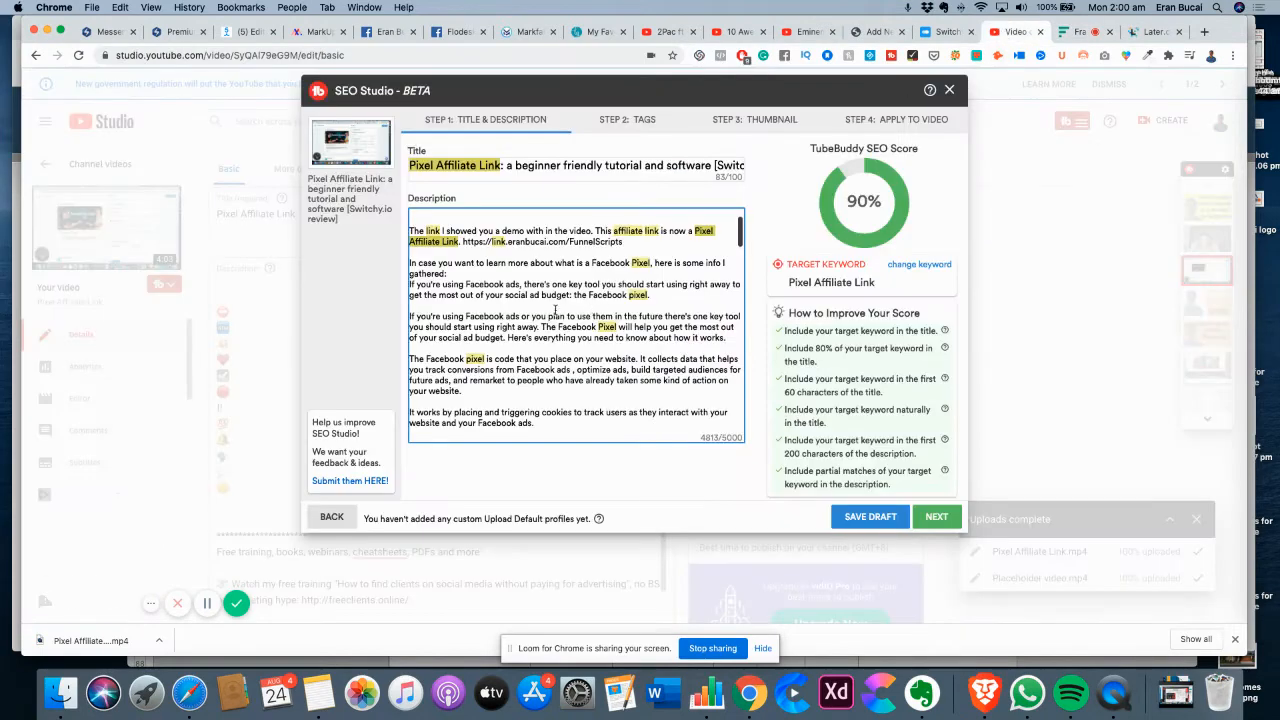
{"action": "scroll", "coordinate": [556, 310], "scroll_direction": "up", "scroll_amount": 2}
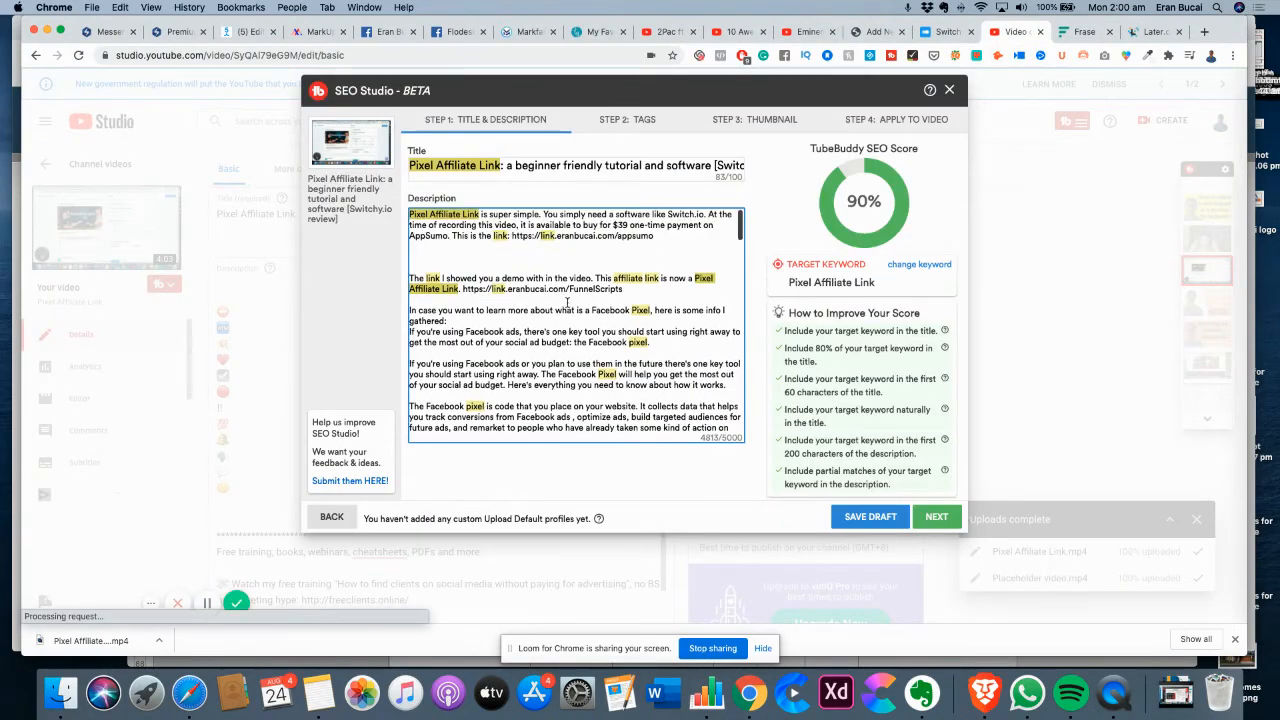
{"action": "left_click", "coordinate": [572, 302]}
{"action": "key", "text": "Return"}
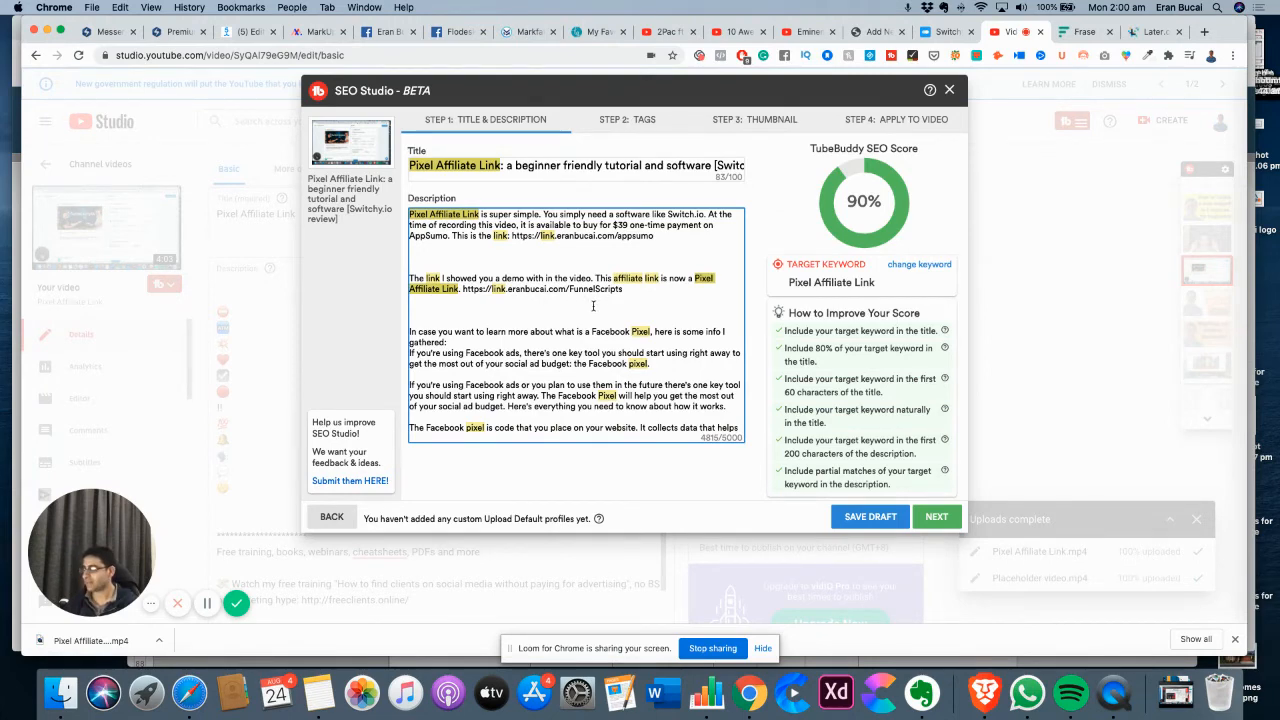
{"action": "type", "text": "In case you are new to affiliate marketing: Affiliate marketing is the process by which an affiliate earns a commission for marketing another person's or company's products. The affiliate simply searches for a product they enjoy, then promotes that product and earns a piece of the profit from each sale they make. The sales are tracked via affiliate links from one website to another.  An affiliate link is a unique URL assigned to a specific affiliate. The affiliate link contains and records the affiliate's ID or username, allowing the affiliate to get credit for the traffic sent to the advertiser's website. If a visitor clicks the affiliate link and performs the action that an advertiser pays a commission for, the affiliate gets paid."}
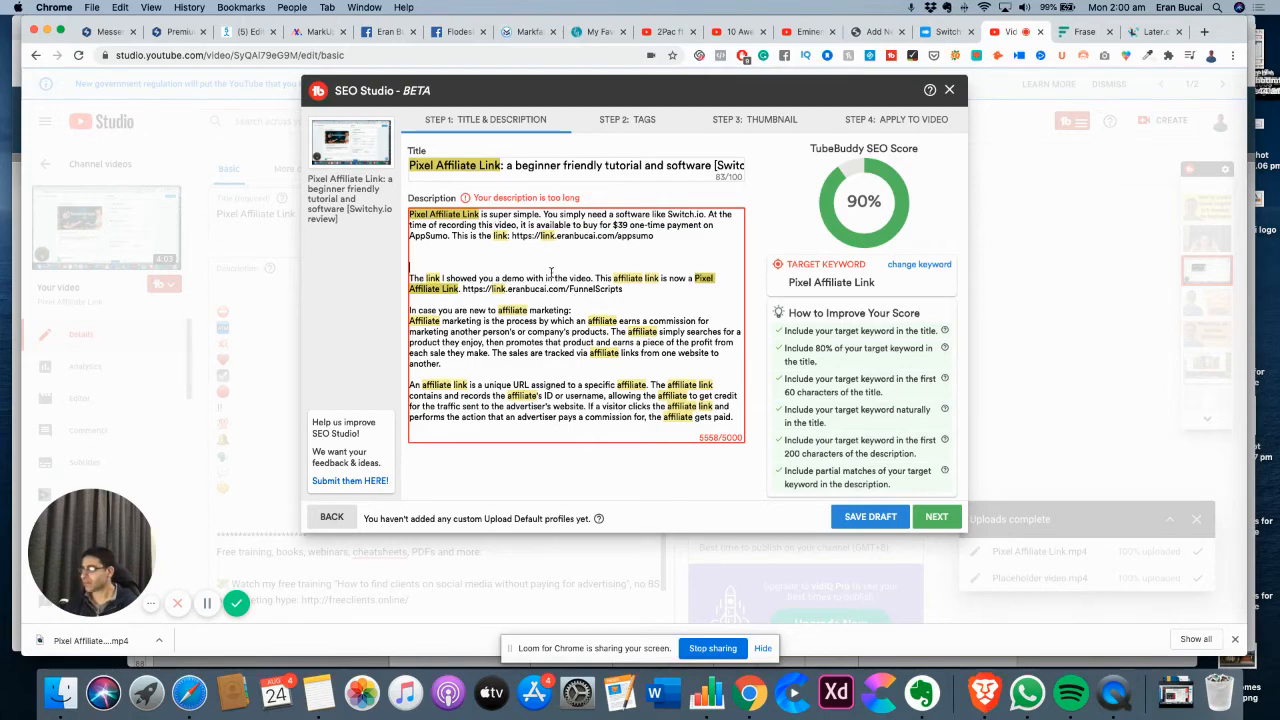
Delete the column of single-emoji lines in the description above the "Free training, books, webinars" section
{"action": "scroll", "coordinate": [550, 272], "scroll_direction": "down", "scroll_amount": 15}
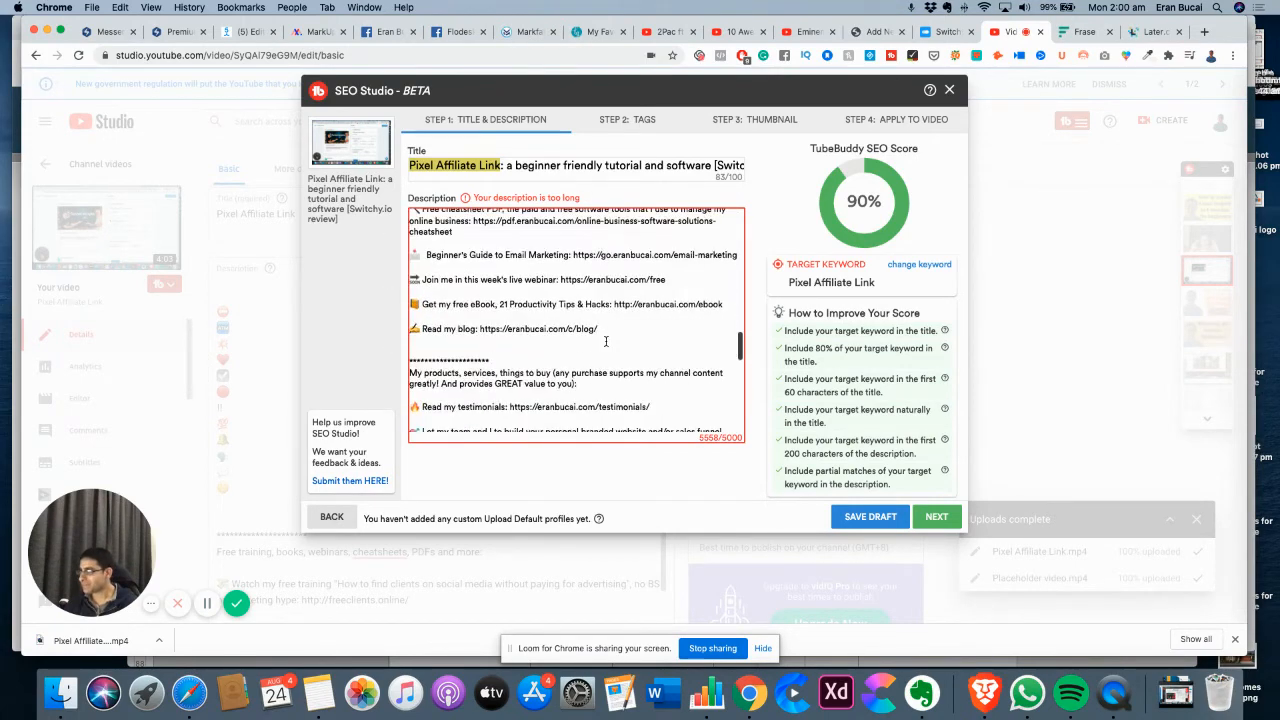
{"action": "scroll", "coordinate": [605, 341], "scroll_direction": "up", "scroll_amount": 8}
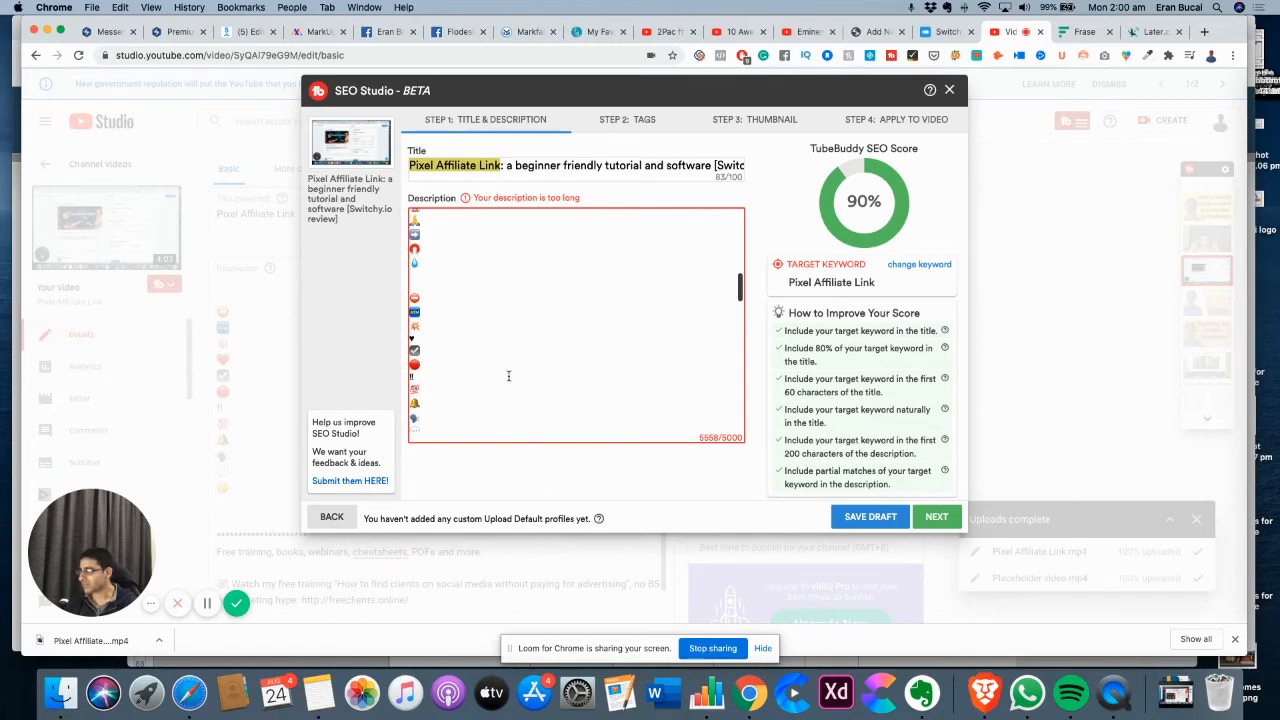
{"action": "scroll", "coordinate": [506, 376], "scroll_direction": "down", "scroll_amount": 2}
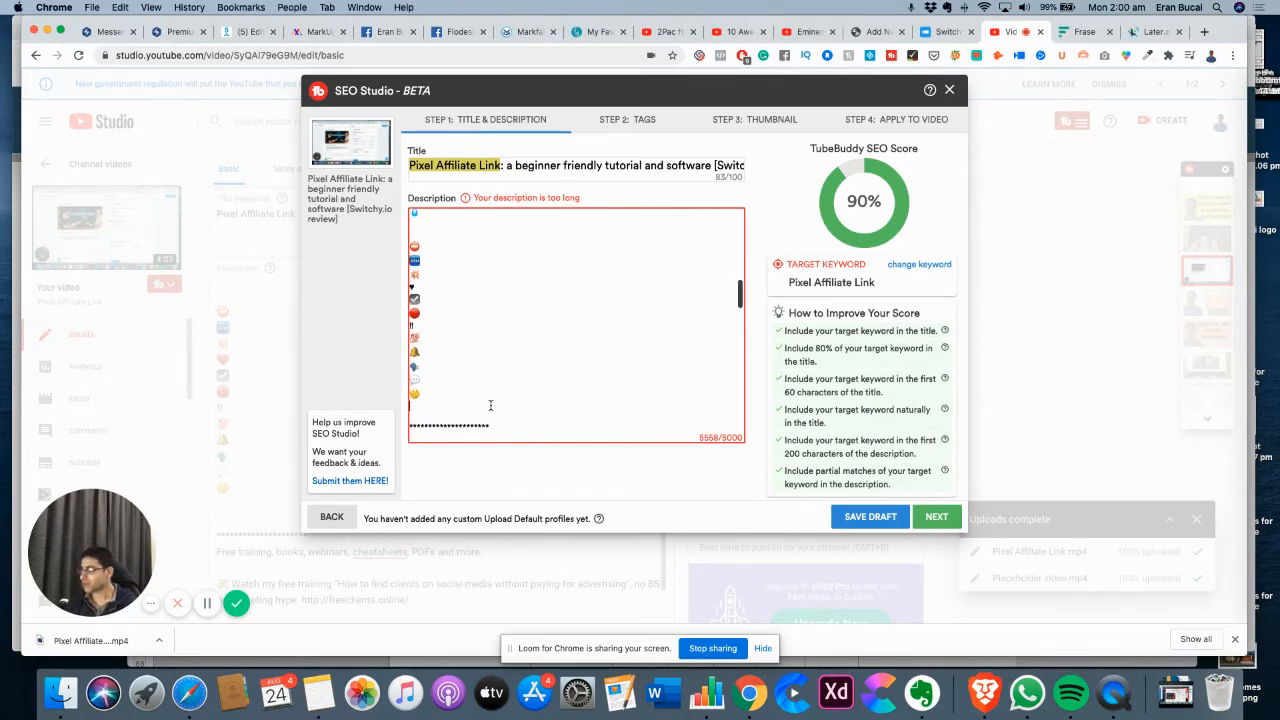
{"action": "key", "text": "shift+Up"}
{"action": "key", "text": "shift+Up"}
{"action": "key", "text": "shift+Up"}
{"action": "key", "text": "shift+Up"}
{"action": "key", "text": "shift+Up"}
{"action": "key", "text": "shift+Up"}
{"action": "key", "text": "shift+Up"}
{"action": "key", "text": "shift+Up"}
{"action": "key", "text": "shift+Up"}
{"action": "key", "text": "shift+Up"}
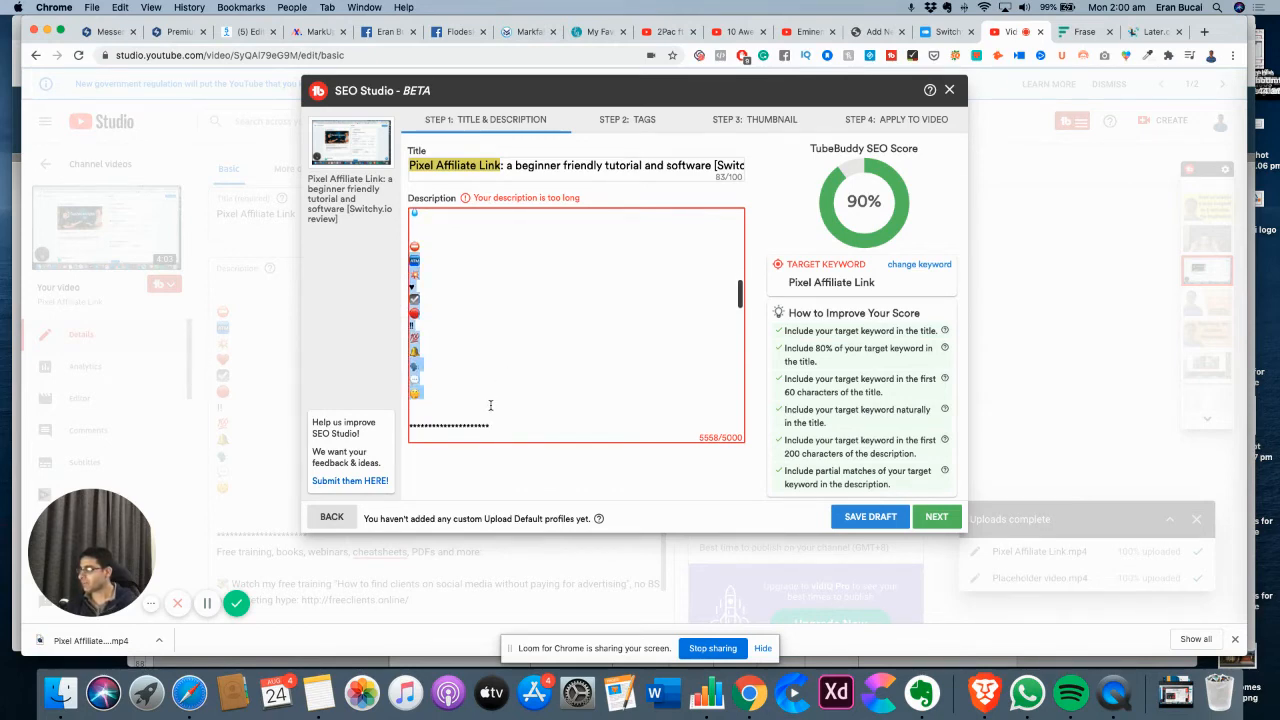
{"action": "scroll", "coordinate": [490, 405], "scroll_direction": "up", "scroll_amount": 3}
{"action": "key", "text": "BackSpace"}
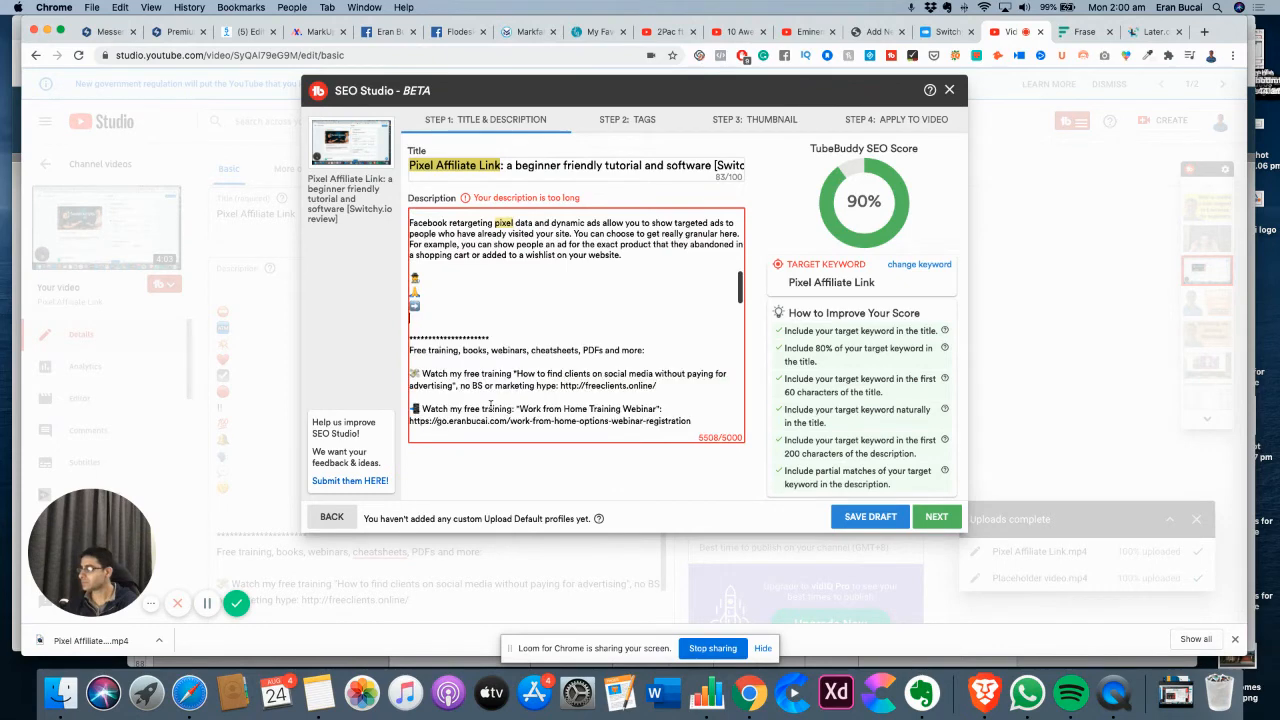
{"action": "key", "text": "shift+Up"}
{"action": "key", "text": "shift+Up"}
{"action": "key", "text": "shift+Up"}
{"action": "key", "text": "BackSpace"}
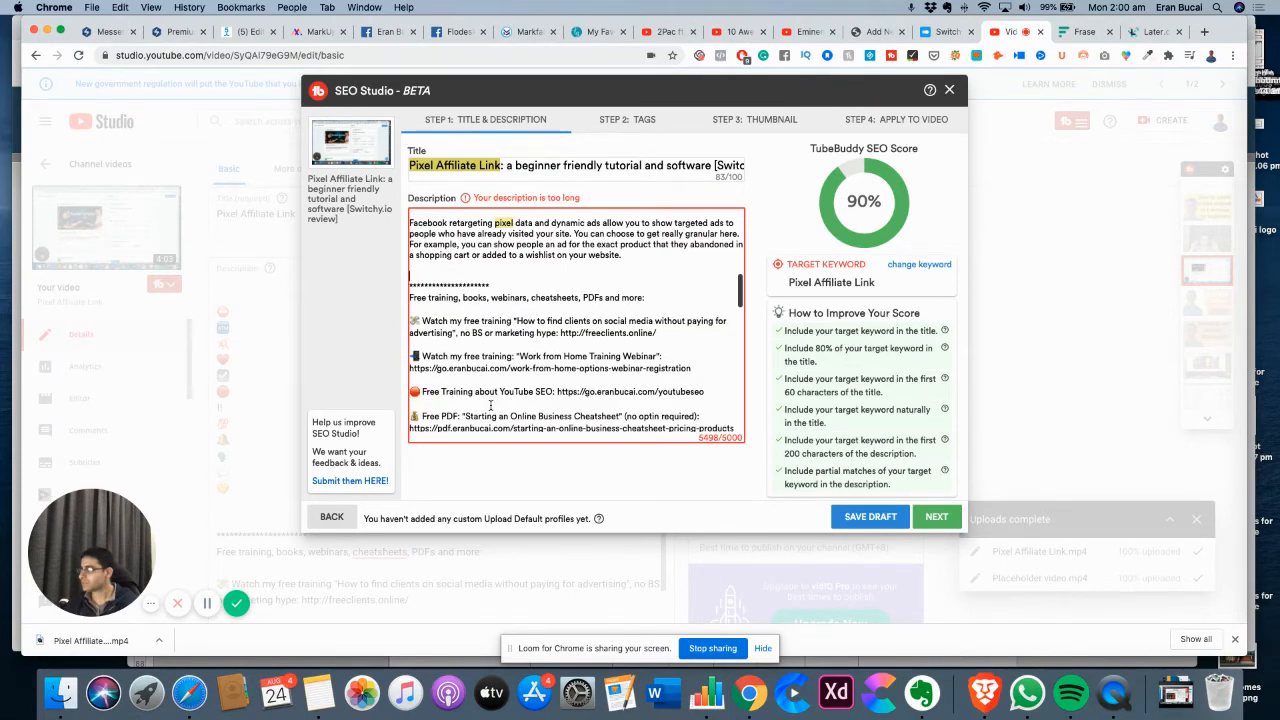
Remove the website, about-me, soccer playlist, podcast and Quora lines from the "Connect with me" section
{"action": "scroll", "coordinate": [490, 405], "scroll_direction": "down", "scroll_amount": 15}
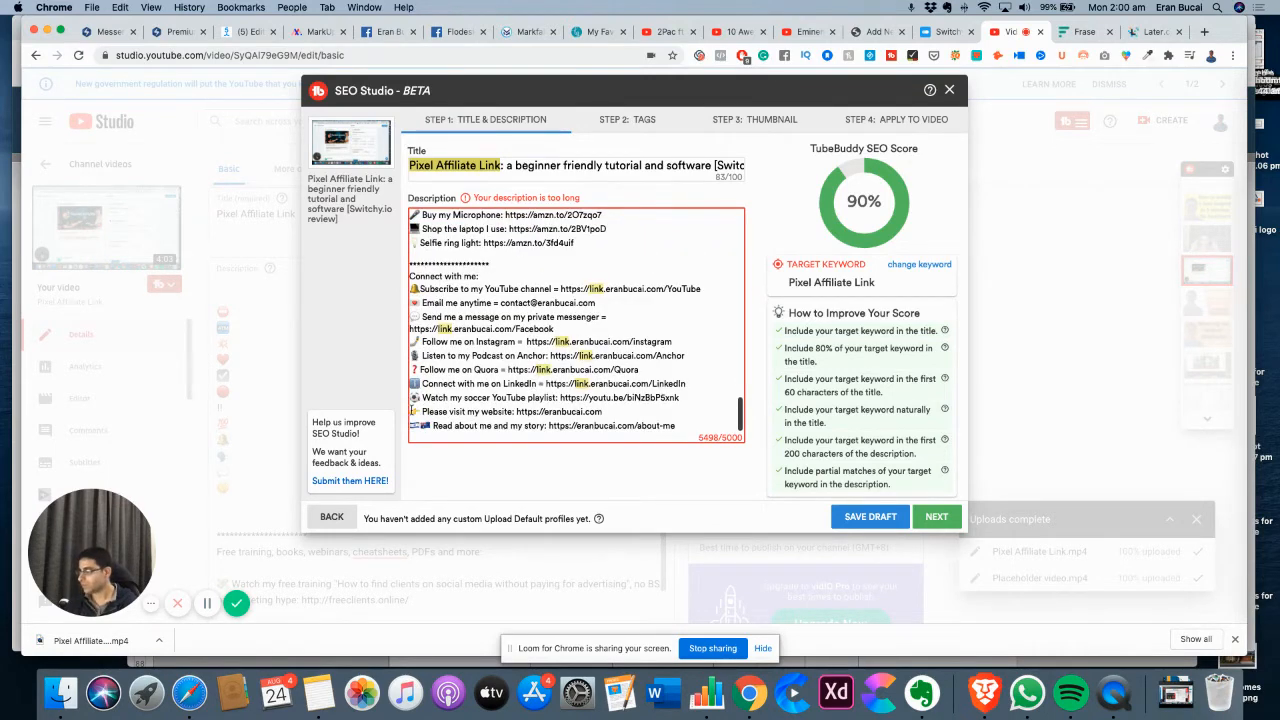
{"action": "key", "text": "shift+super+Down"}
{"action": "key", "text": "BackSpace"}
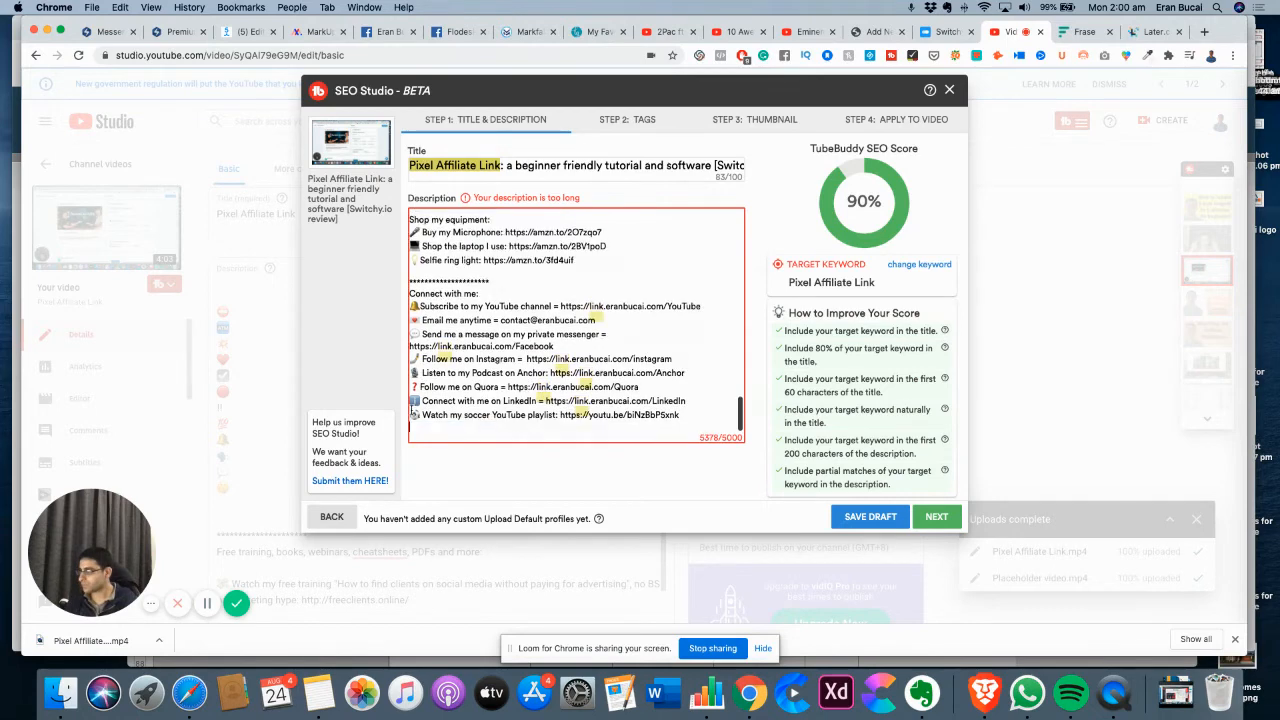
{"action": "key", "text": "shift+super+Down"}
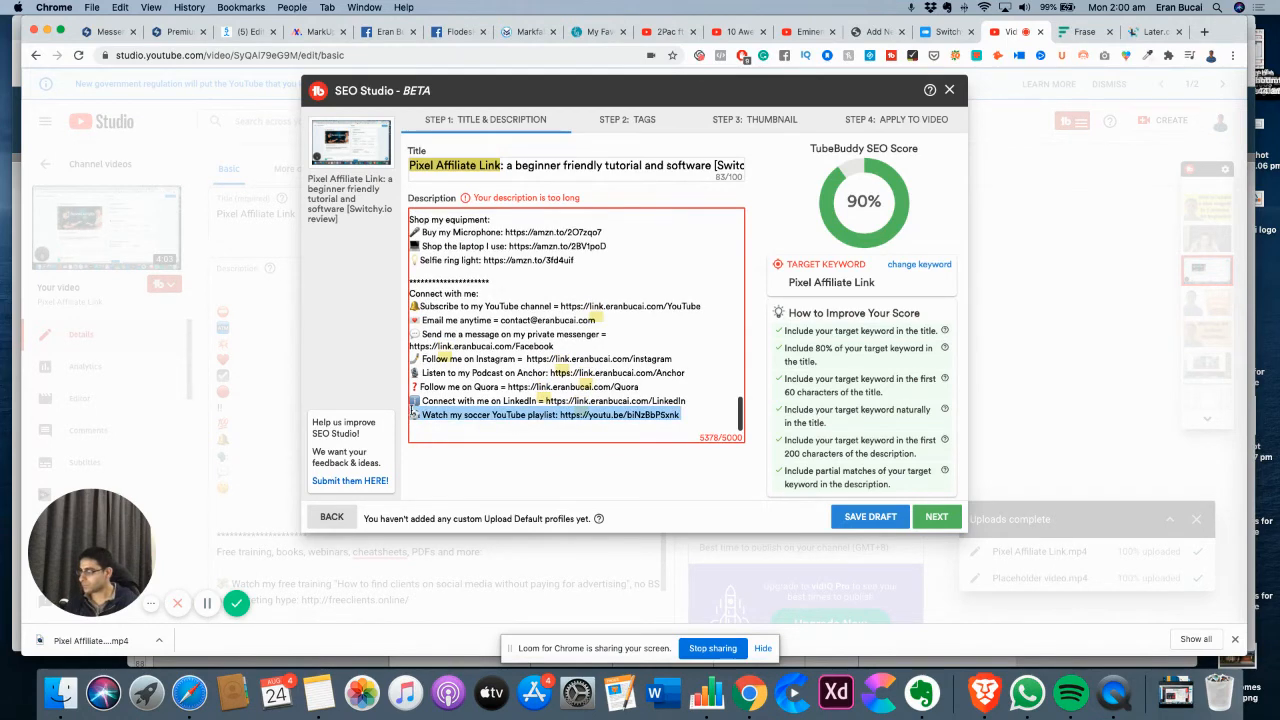
{"action": "key", "text": "BackSpace"}
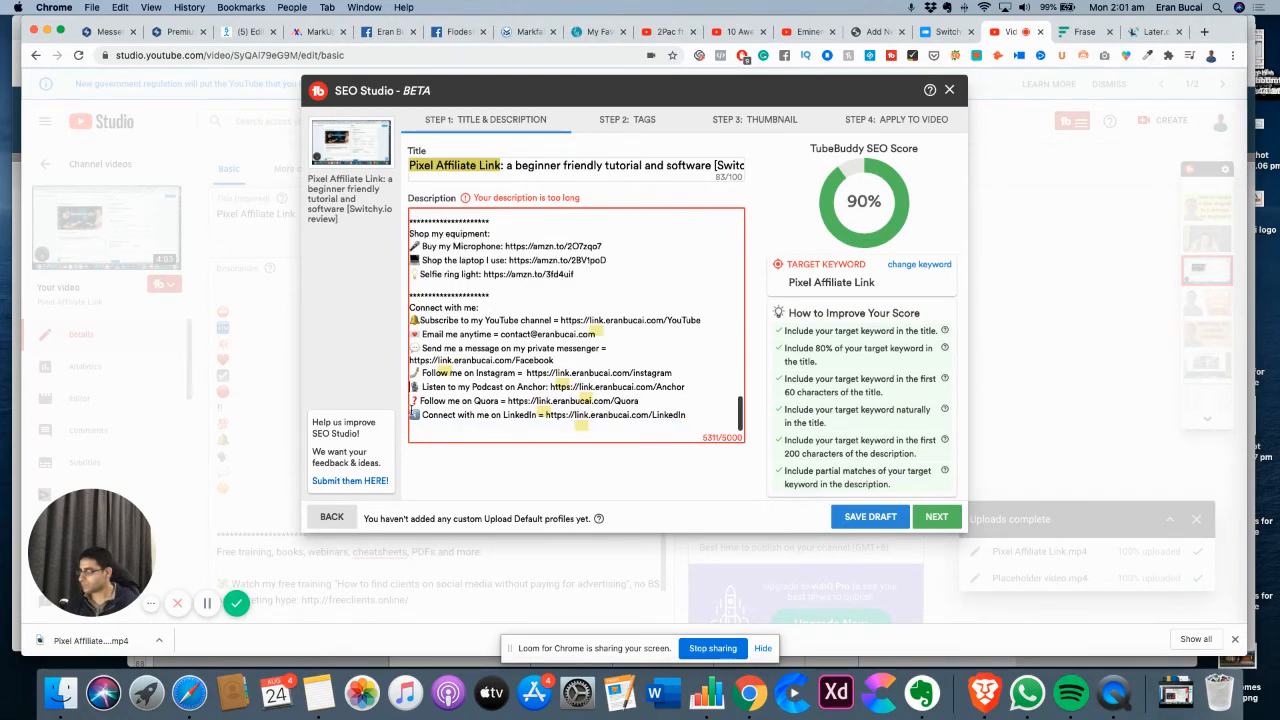
{"action": "key", "text": "shift+Down"}
{"action": "key", "text": "shift+Down"}
{"action": "key", "text": "BackSpace"}
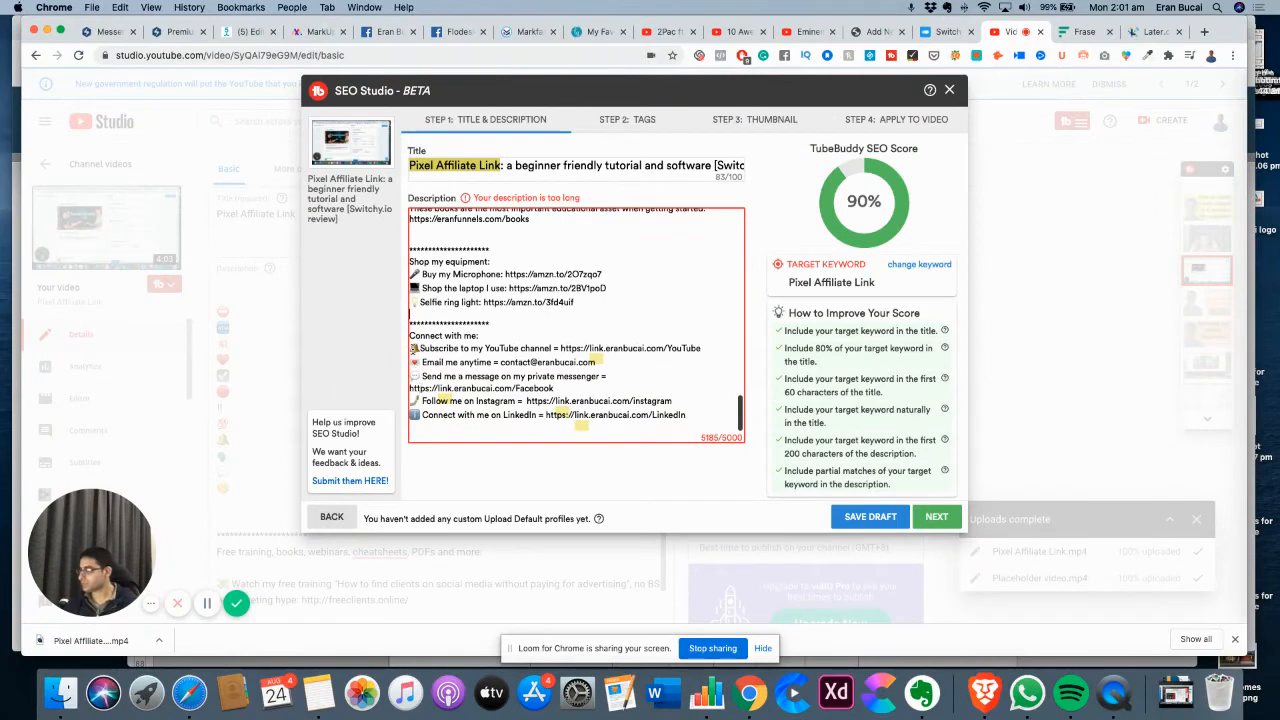
Remove the YouTube channel subscription line and the LinkedIn line from the "Connect with me" section
{"action": "left_click_drag", "start_coordinate": [411, 348], "coordinate": [749, 353]}
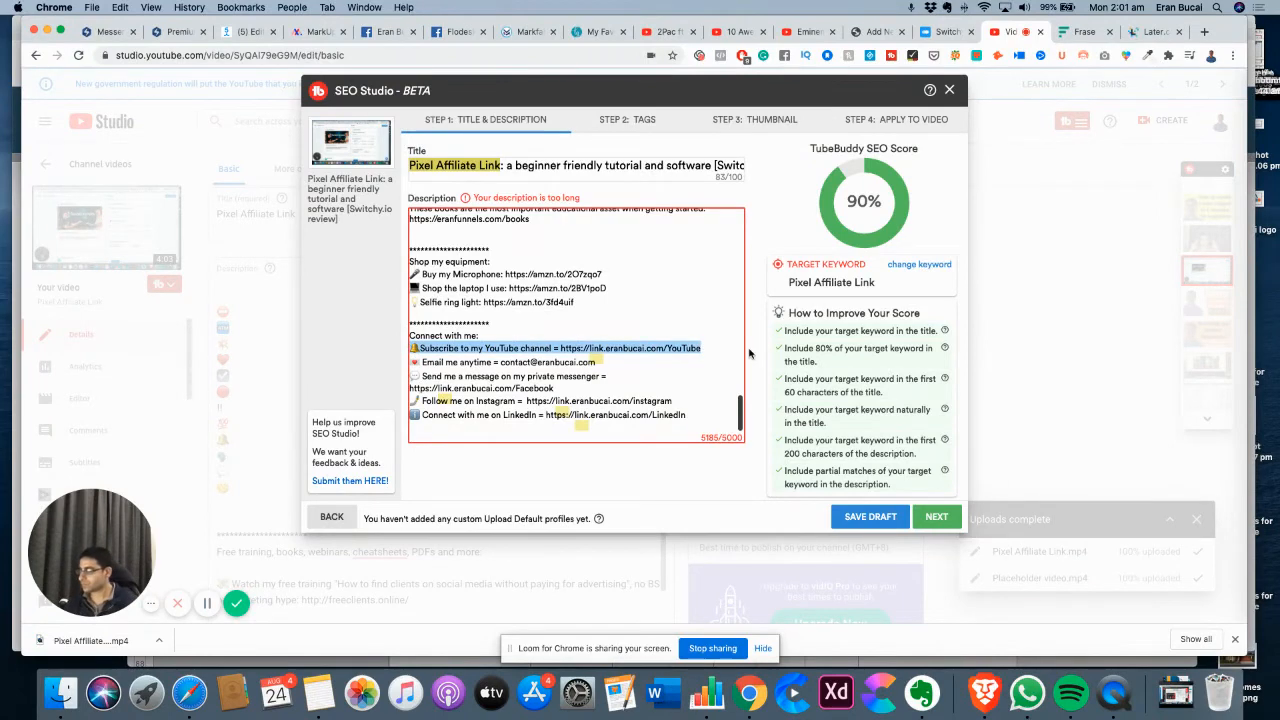
{"action": "key", "text": "BackSpace"}
{"action": "key", "text": "BackSpace"}
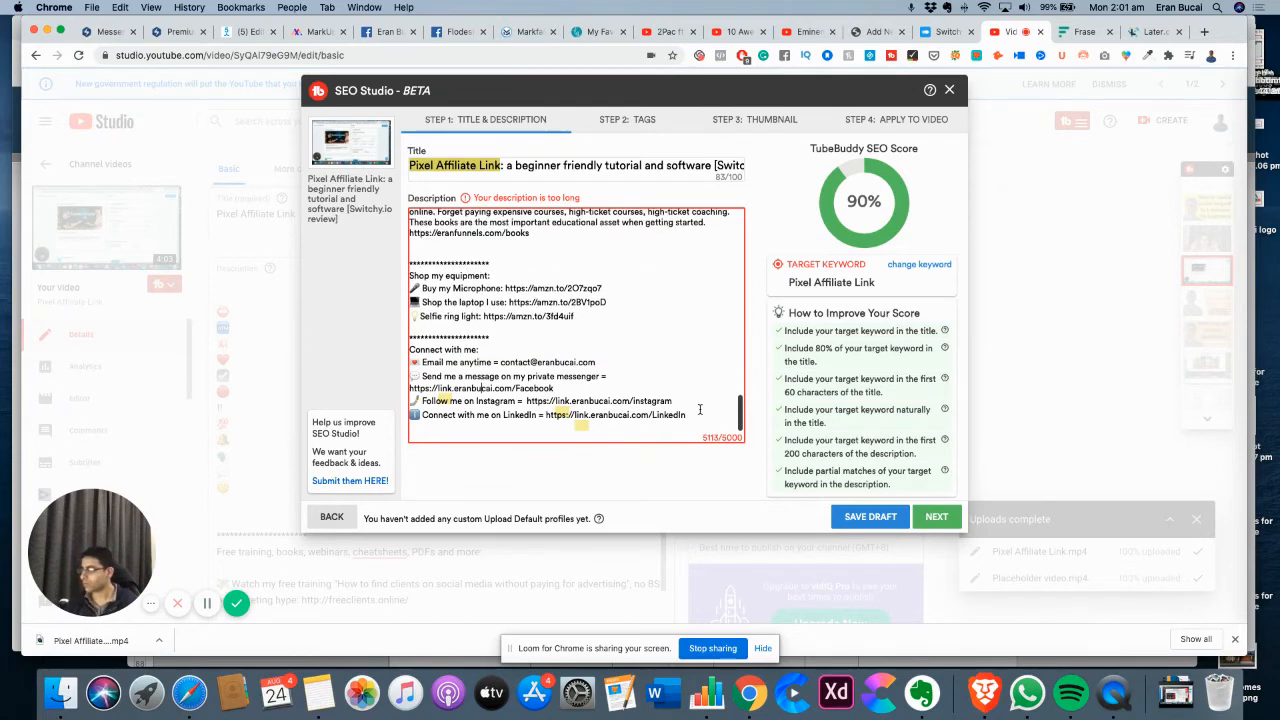
{"action": "left_click_drag", "start_coordinate": [688, 414], "coordinate": [508, 414]}
{"action": "left_click_drag", "start_coordinate": [382, 404], "coordinate": [413, 414]}
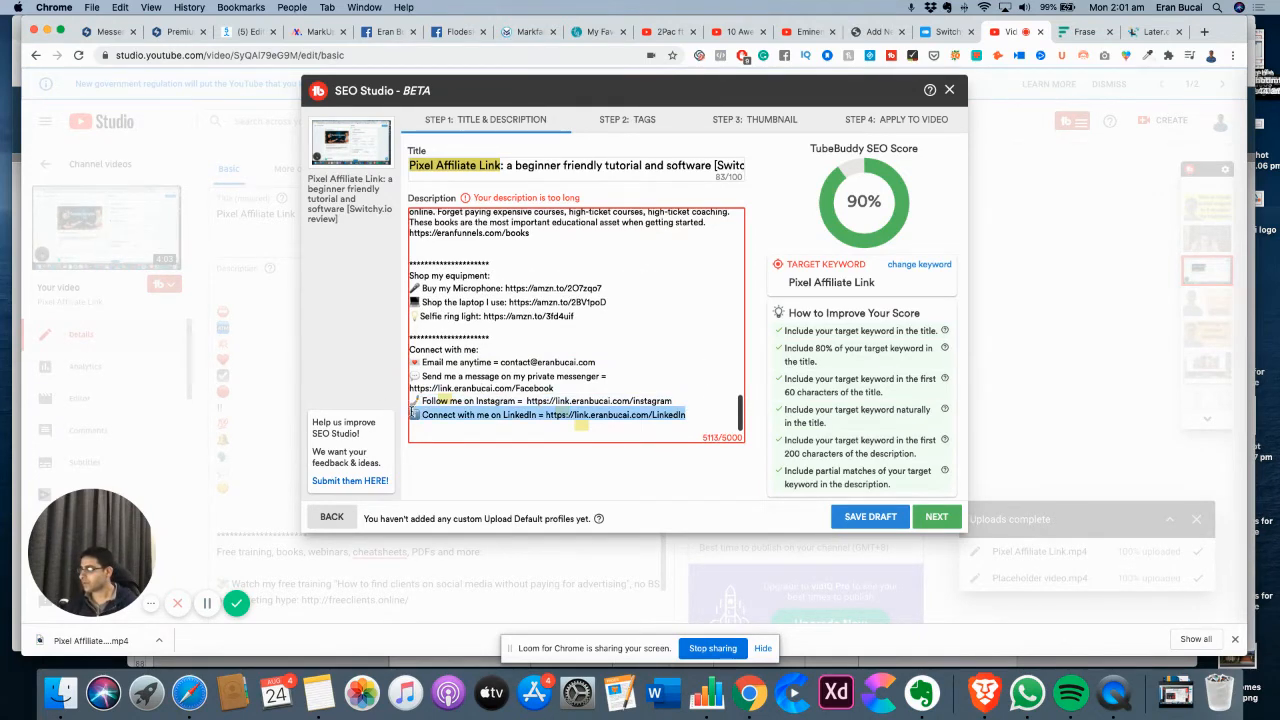
{"action": "key", "text": "BackSpace"}
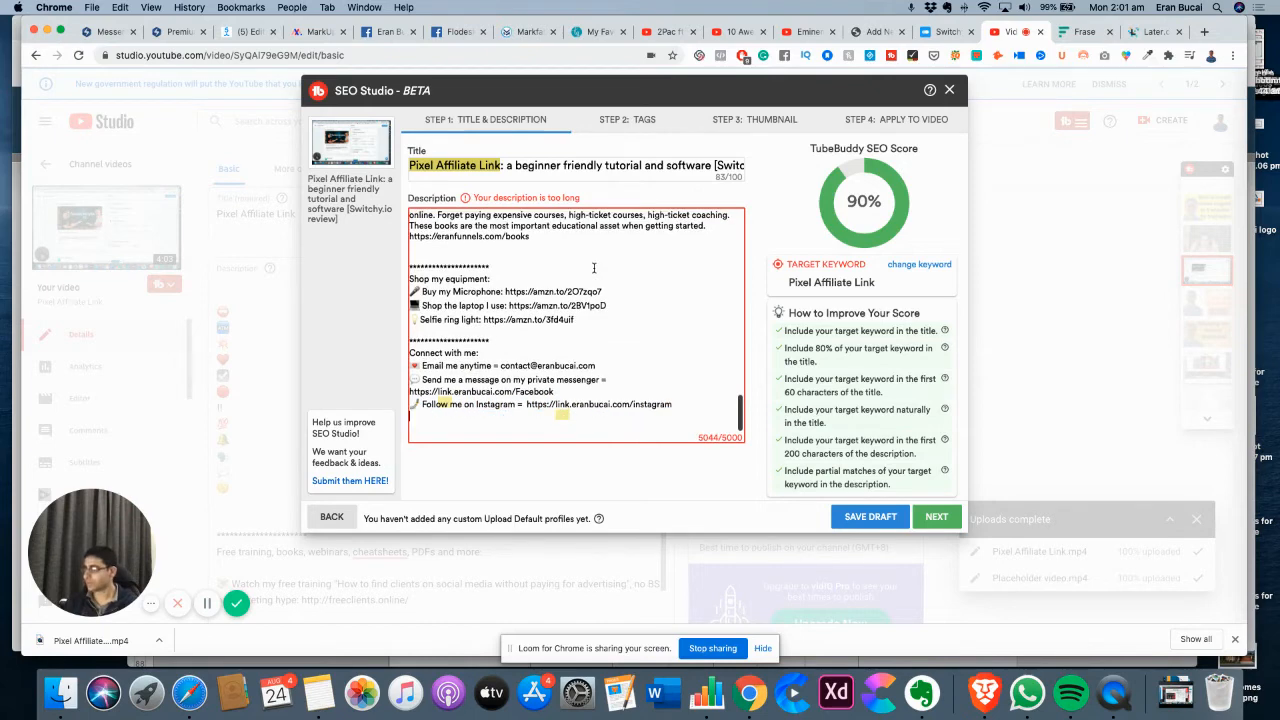
{"action": "key", "text": "BackSpace"}
Remove one blank line above "The link I showed you" and correct the software name to "Switchy.io" in the opening paragraph
{"action": "scroll", "coordinate": [586, 327], "scroll_direction": "up", "scroll_amount": 3}
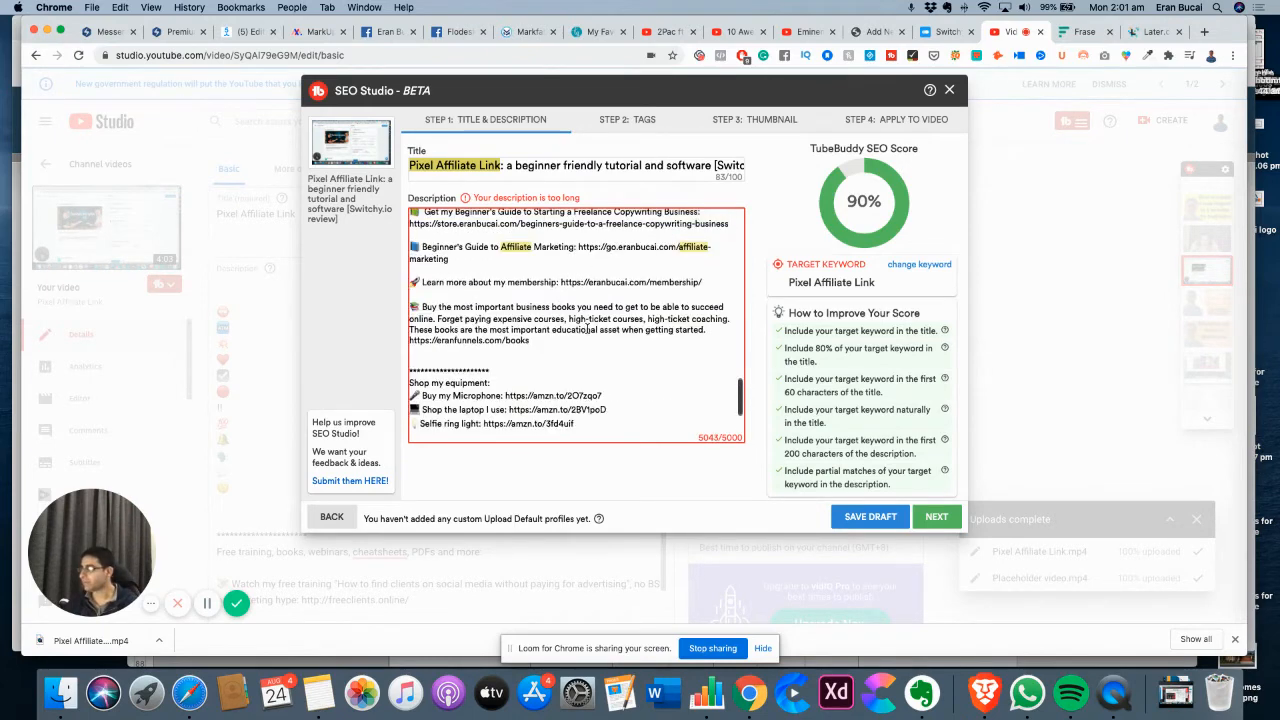
{"action": "scroll", "coordinate": [586, 327], "scroll_direction": "up", "scroll_amount": 5}
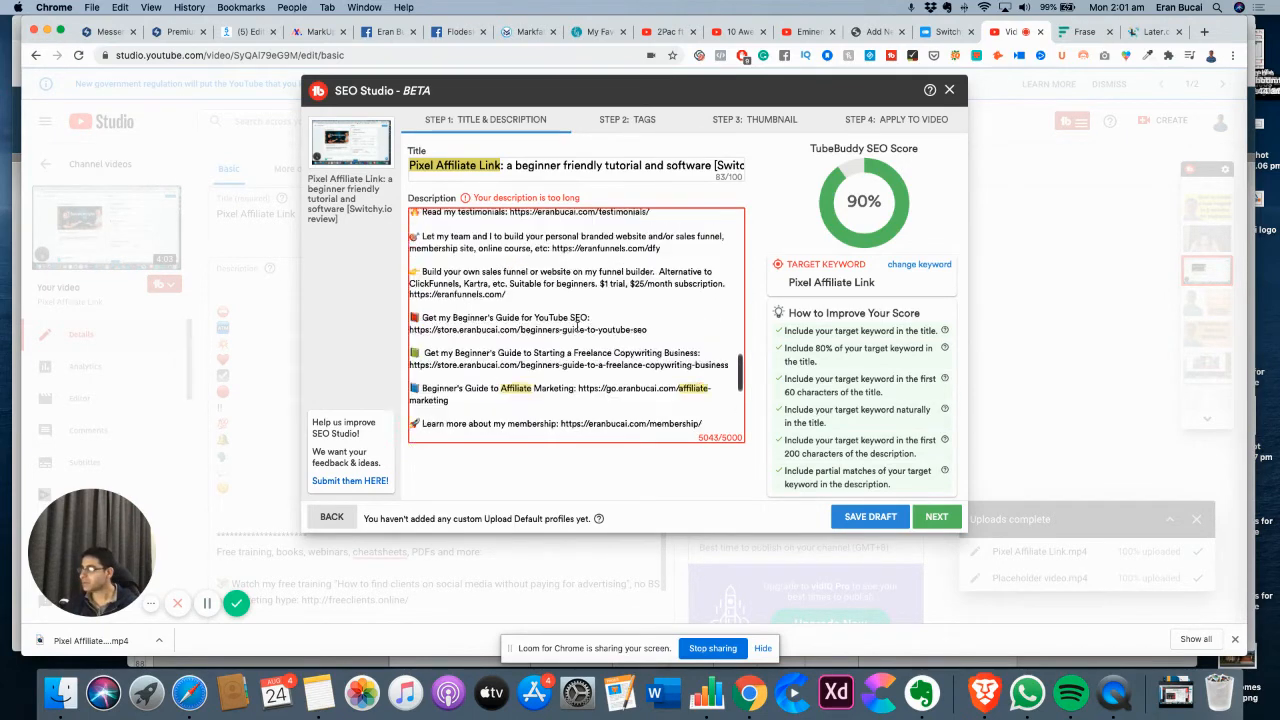
{"action": "scroll", "coordinate": [577, 327], "scroll_direction": "up", "scroll_amount": 10}
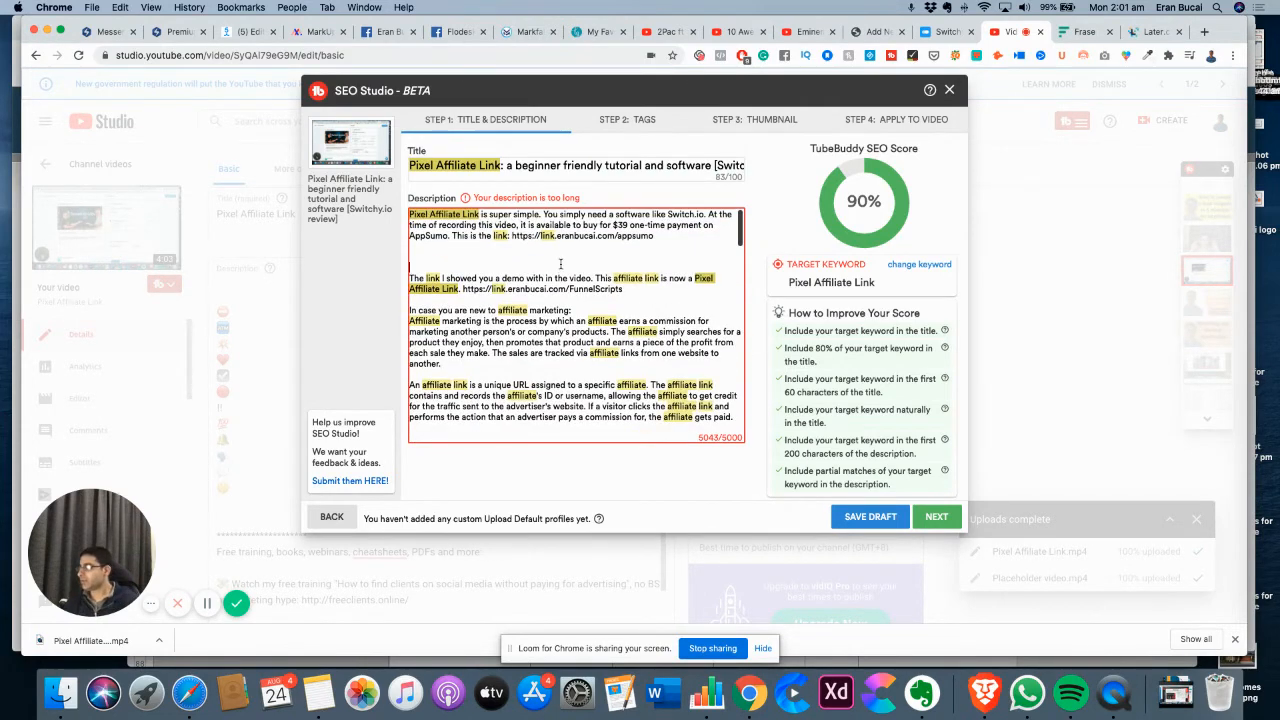
{"action": "key", "text": "BackSpace"}
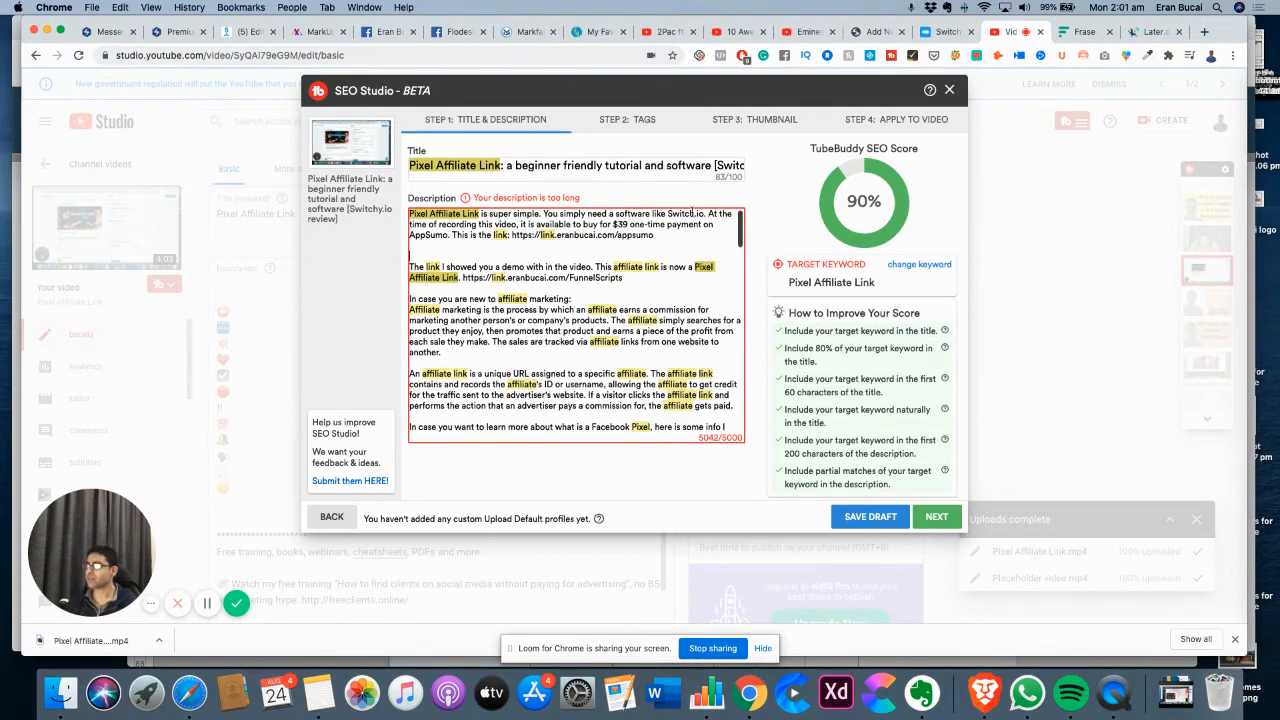
{"action": "type", "text": "y"}
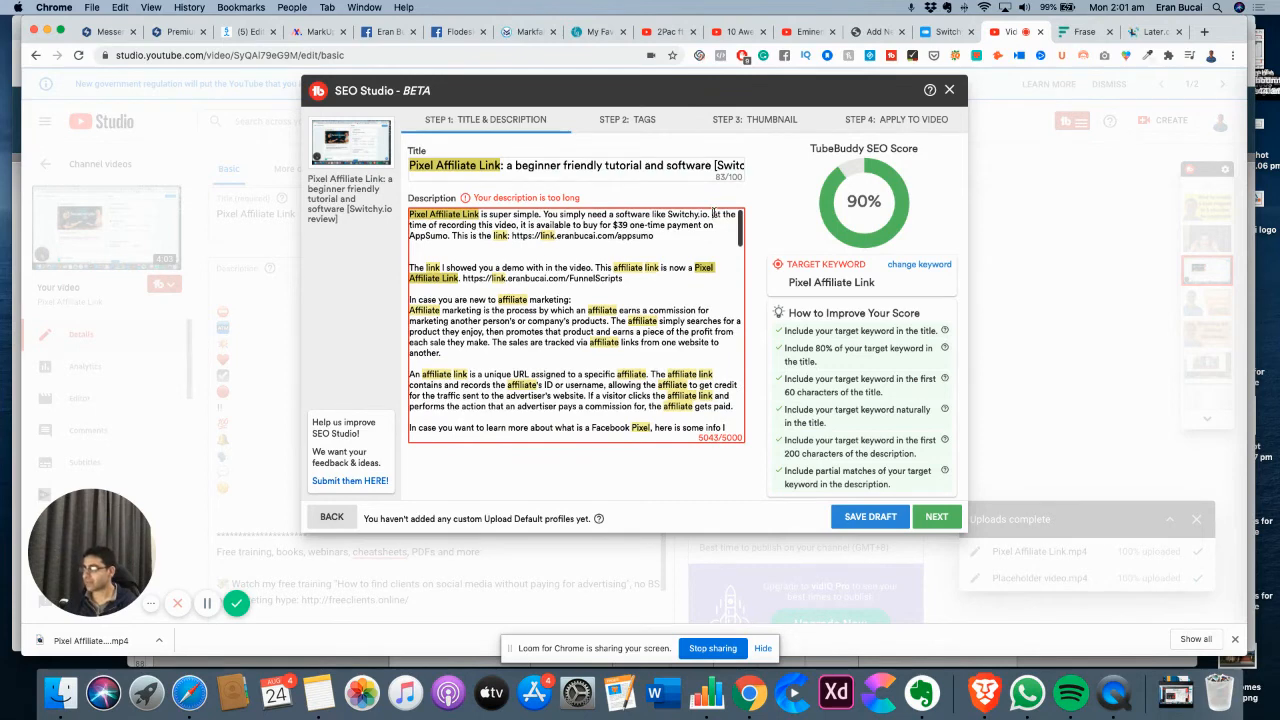
Start "At the time of recording this video" on a new line and remove the spare blank line above the demo link paragraph
{"action": "left_click", "coordinate": [713, 213]}
{"action": "key", "text": "Return"}
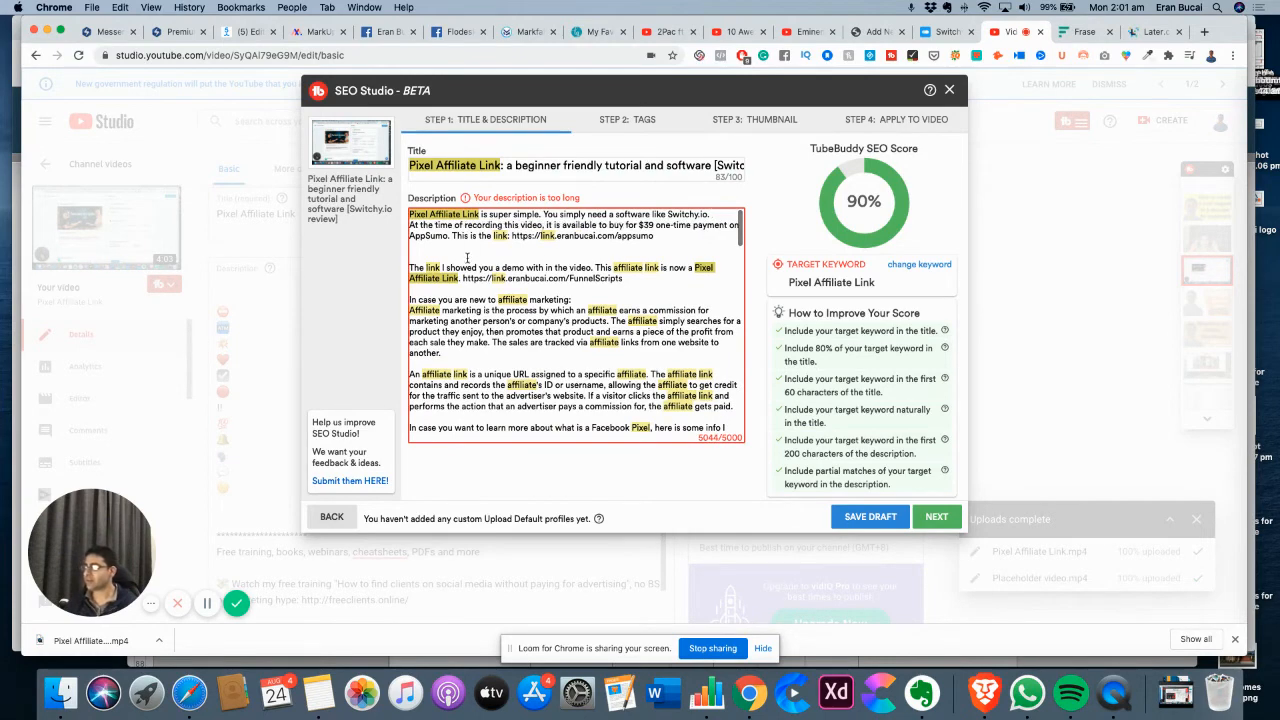
{"action": "left_click", "coordinate": [468, 257]}
{"action": "key", "text": "BackSpace"}
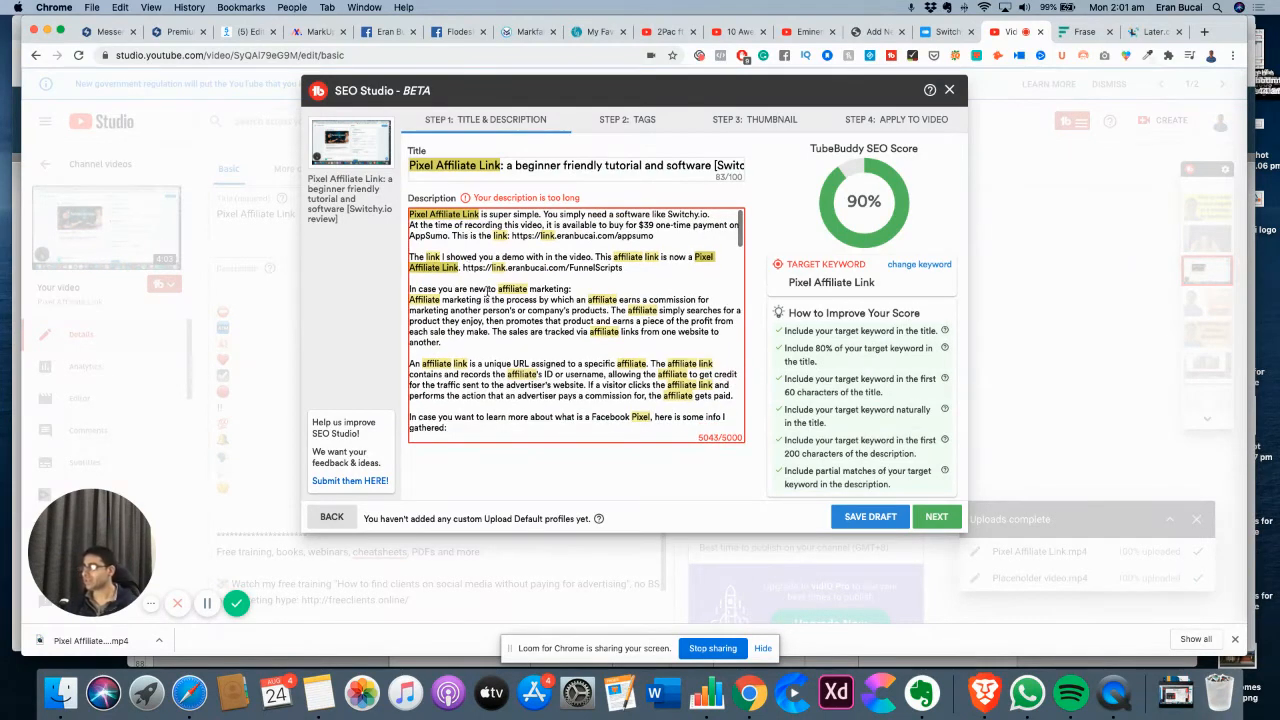
Delete the "In case you are new to affiliate marketing:" introduction line from the description
{"action": "left_click_drag", "start_coordinate": [574, 288], "coordinate": [404, 293]}
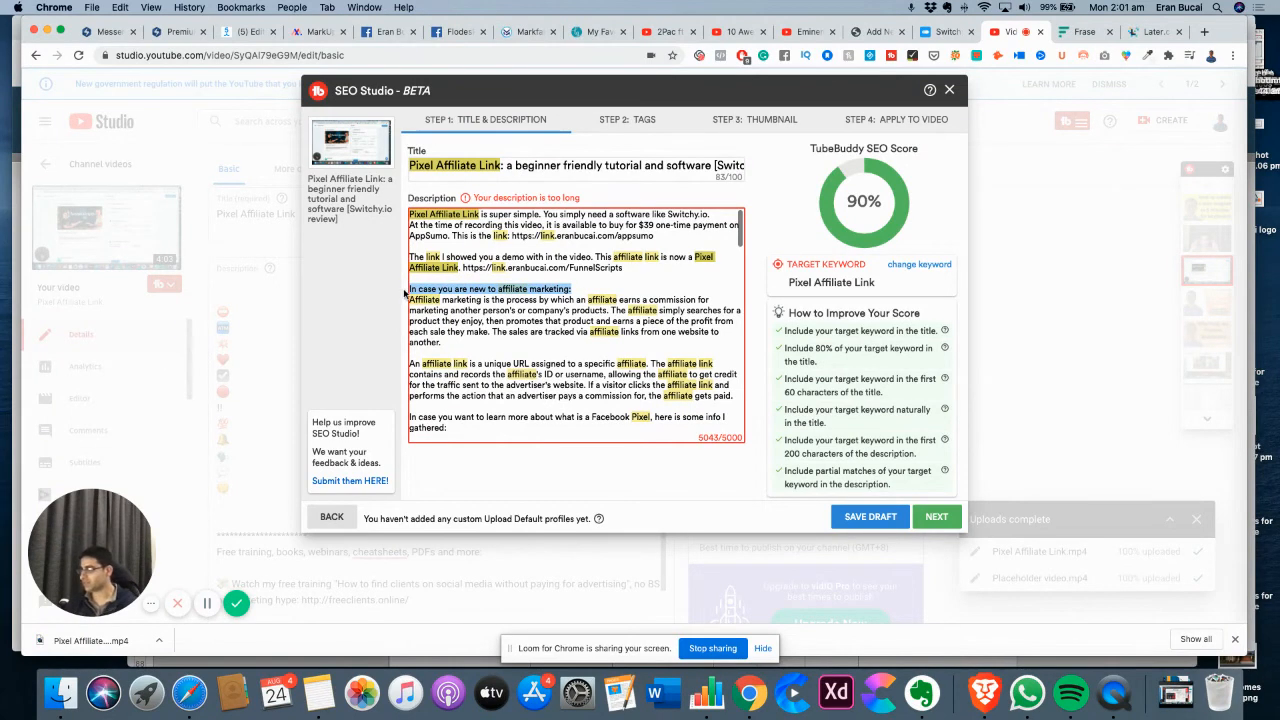
{"action": "key", "text": "BackSpace"}
{"action": "key", "text": "BackSpace"}
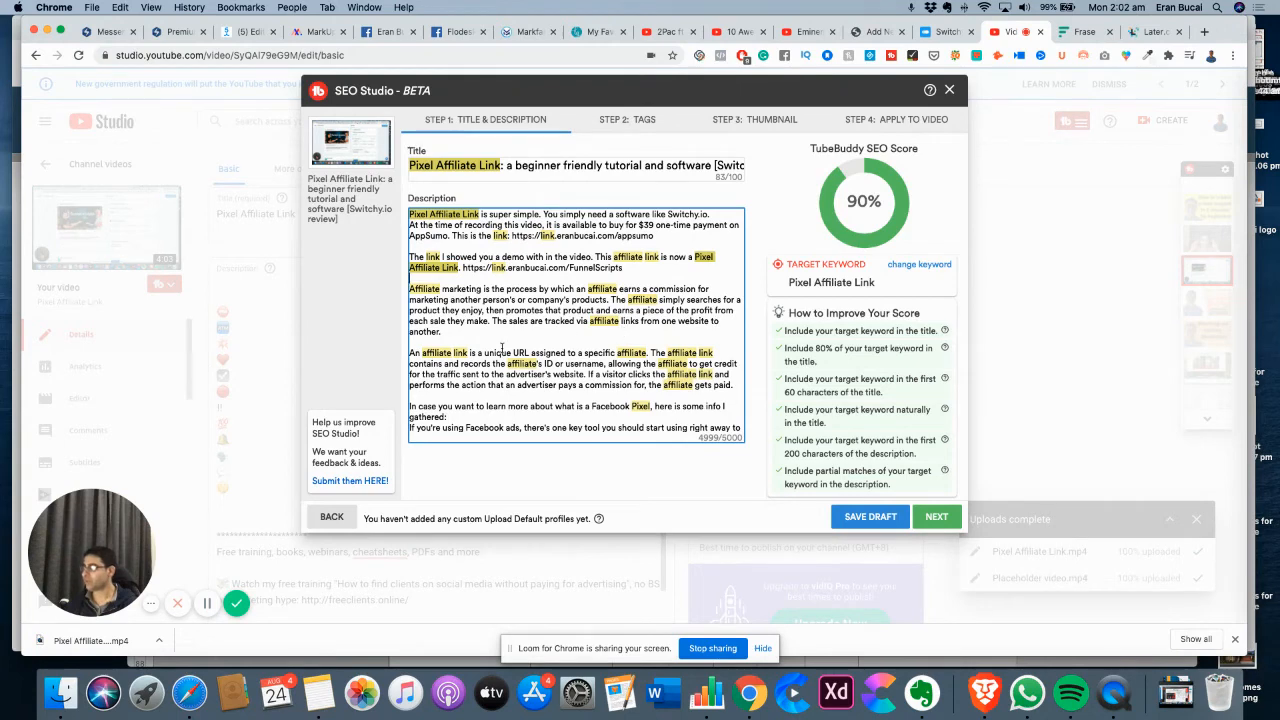
Review the affiliate and Facebook pixel paragraphs of the description down to the free training section
{"action": "scroll", "coordinate": [501, 347], "scroll_direction": "down", "scroll_amount": 2}
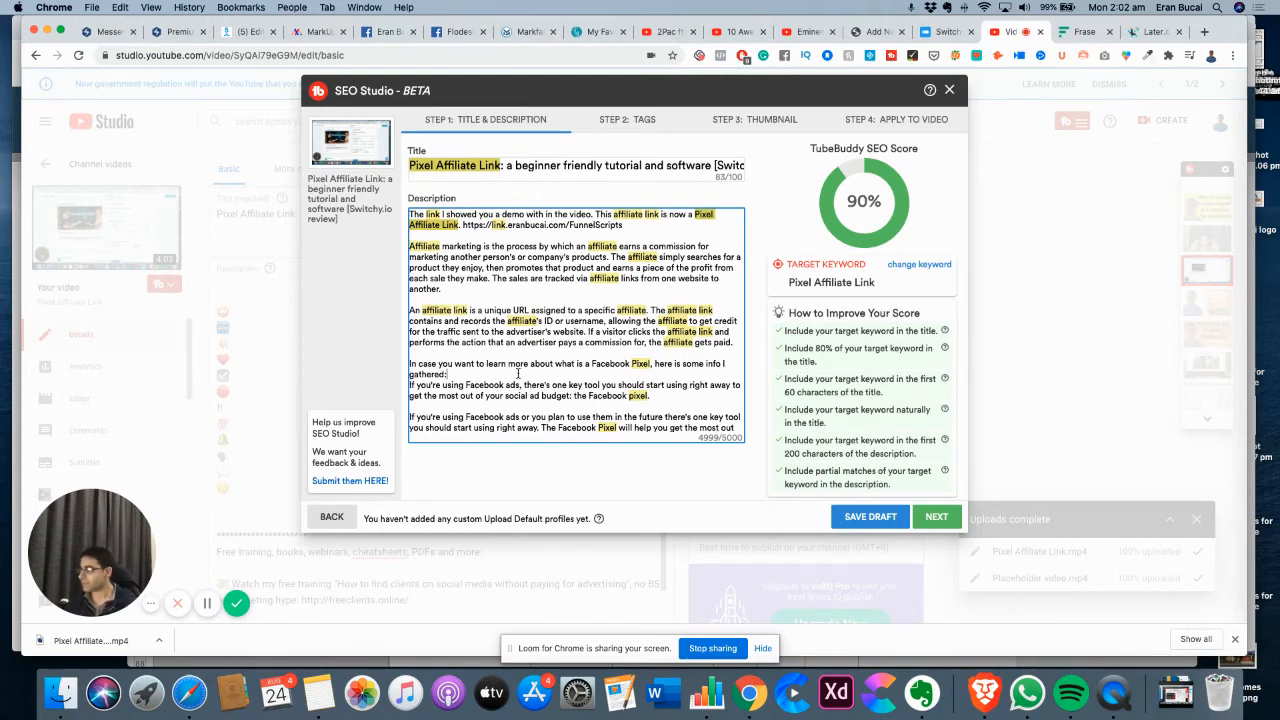
{"action": "triple_click", "coordinate": [518, 373]}
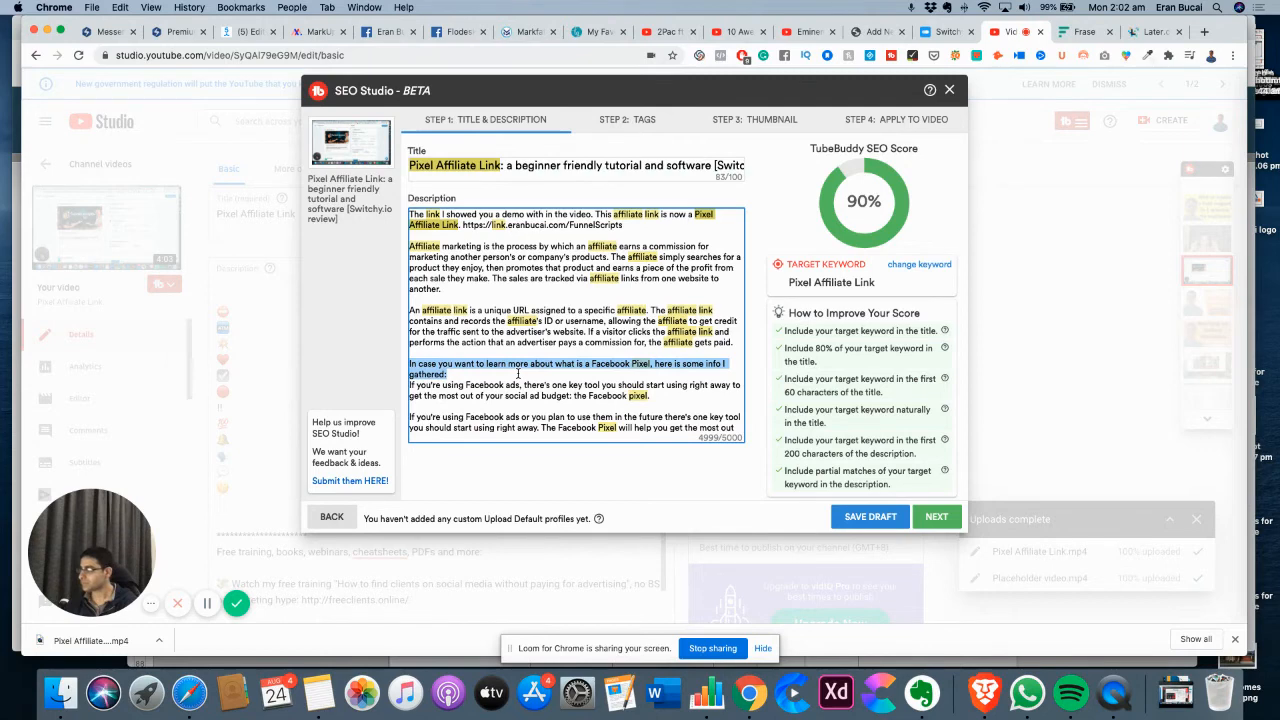
{"action": "left_click", "coordinate": [518, 373]}
{"action": "scroll", "coordinate": [595, 357], "scroll_direction": "down", "scroll_amount": 1}
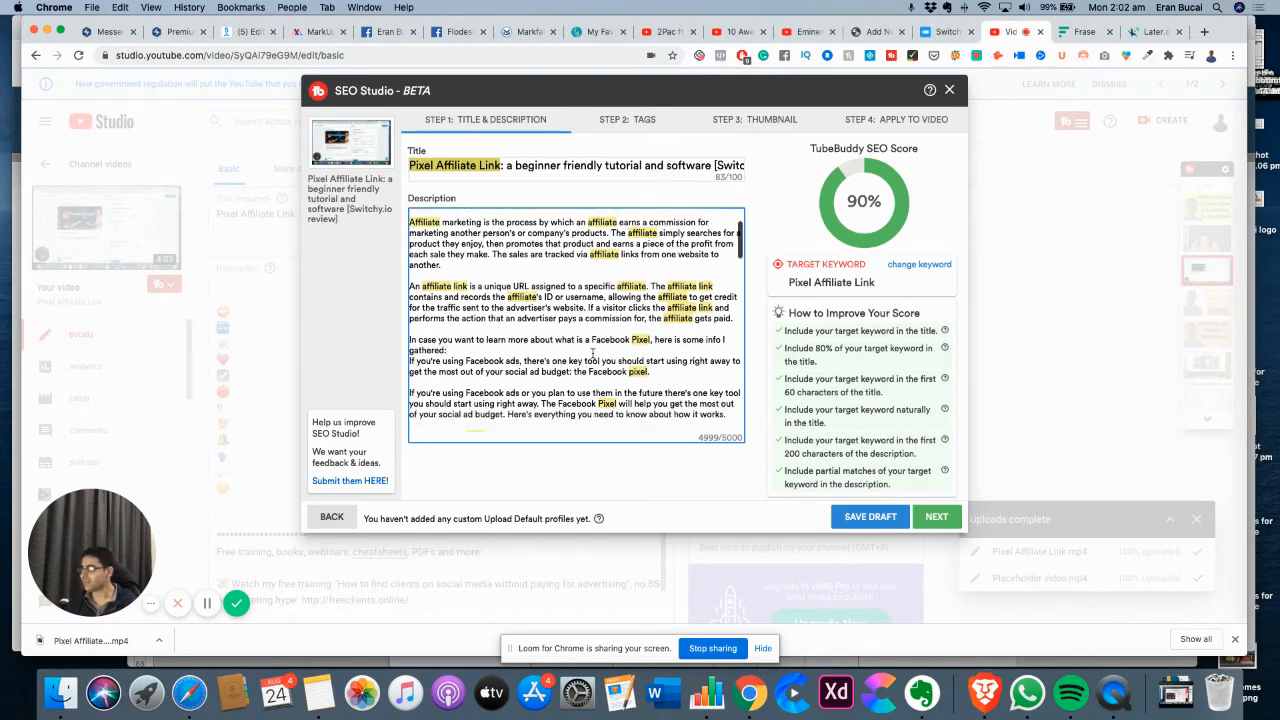
{"action": "scroll", "coordinate": [575, 337], "scroll_direction": "down", "scroll_amount": 2}
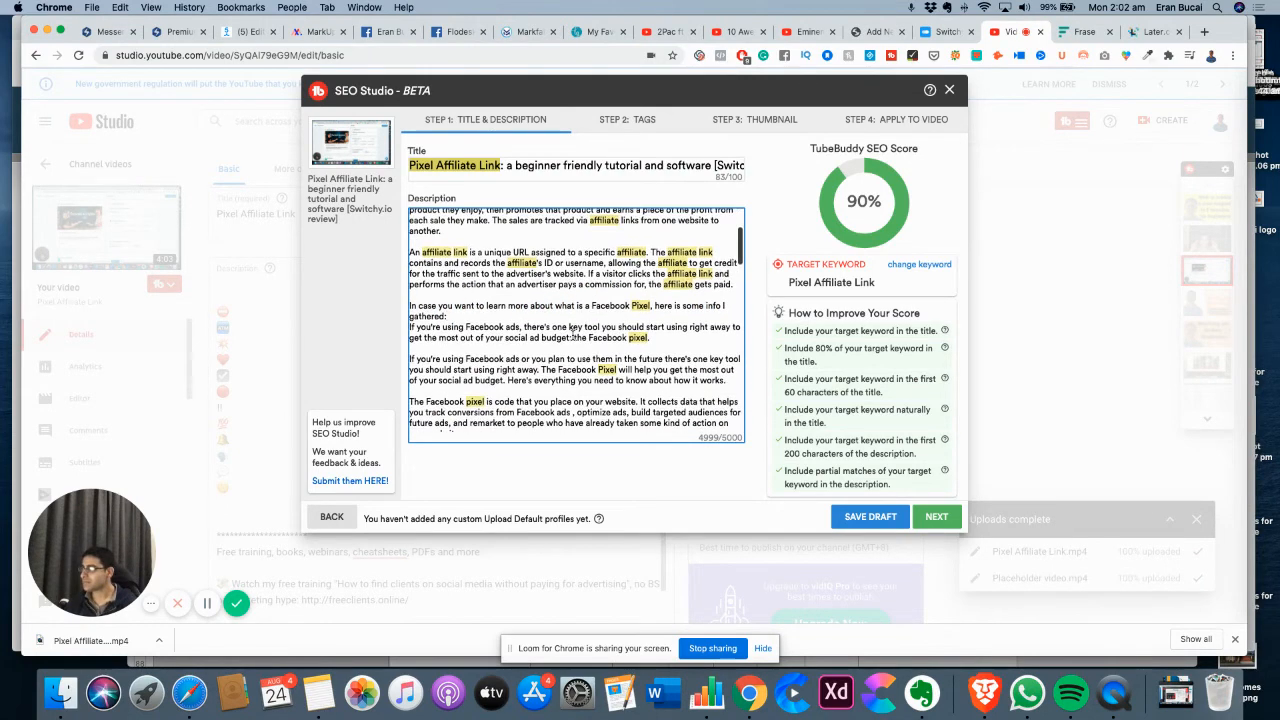
{"action": "scroll", "coordinate": [574, 337], "scroll_direction": "down", "scroll_amount": 6}
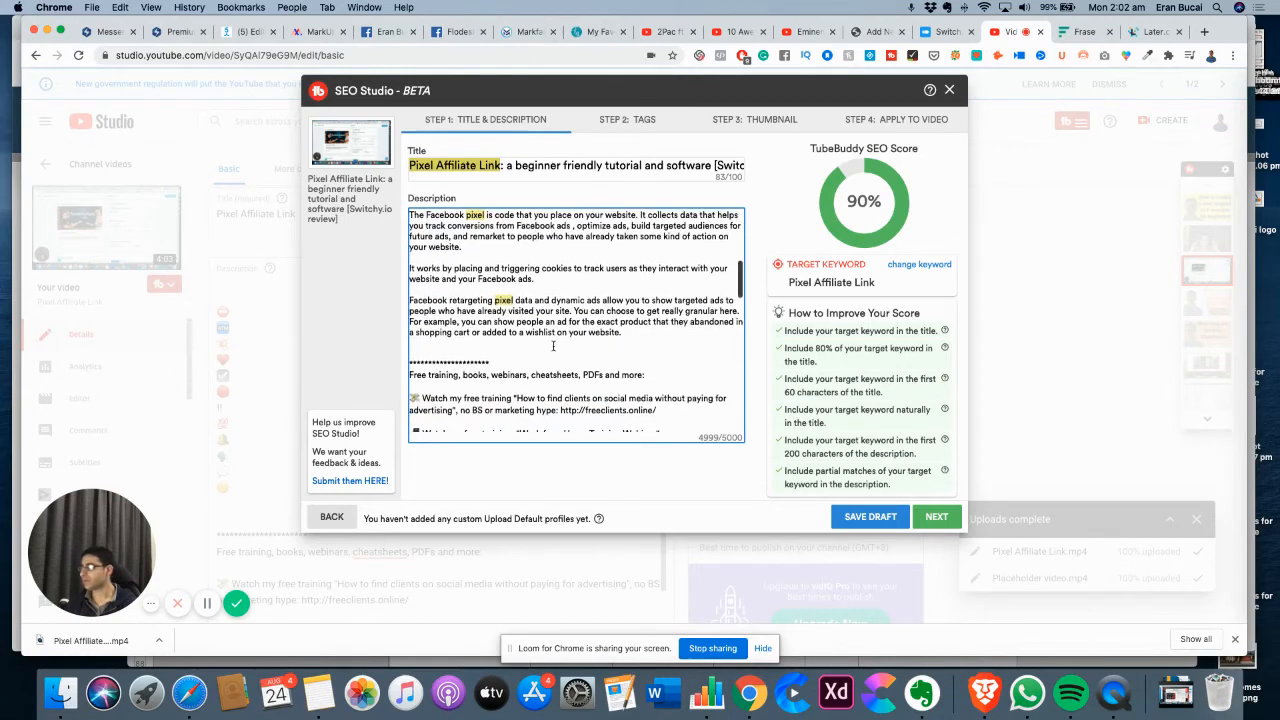
Add a fire emoji at the very start of the video title, before "Pixel Affiliate Link"
{"action": "scroll", "coordinate": [545, 330], "scroll_direction": "up", "scroll_amount": 5}
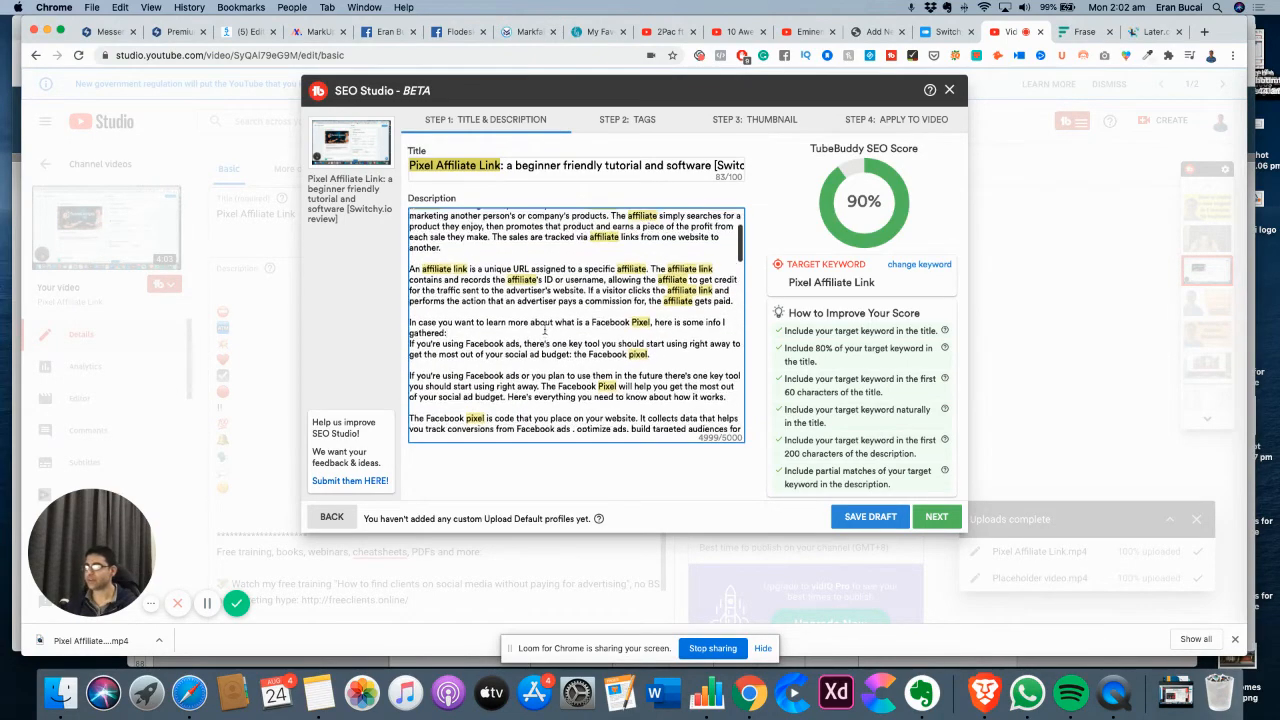
{"action": "scroll", "coordinate": [545, 330], "scroll_direction": "up", "scroll_amount": 4}
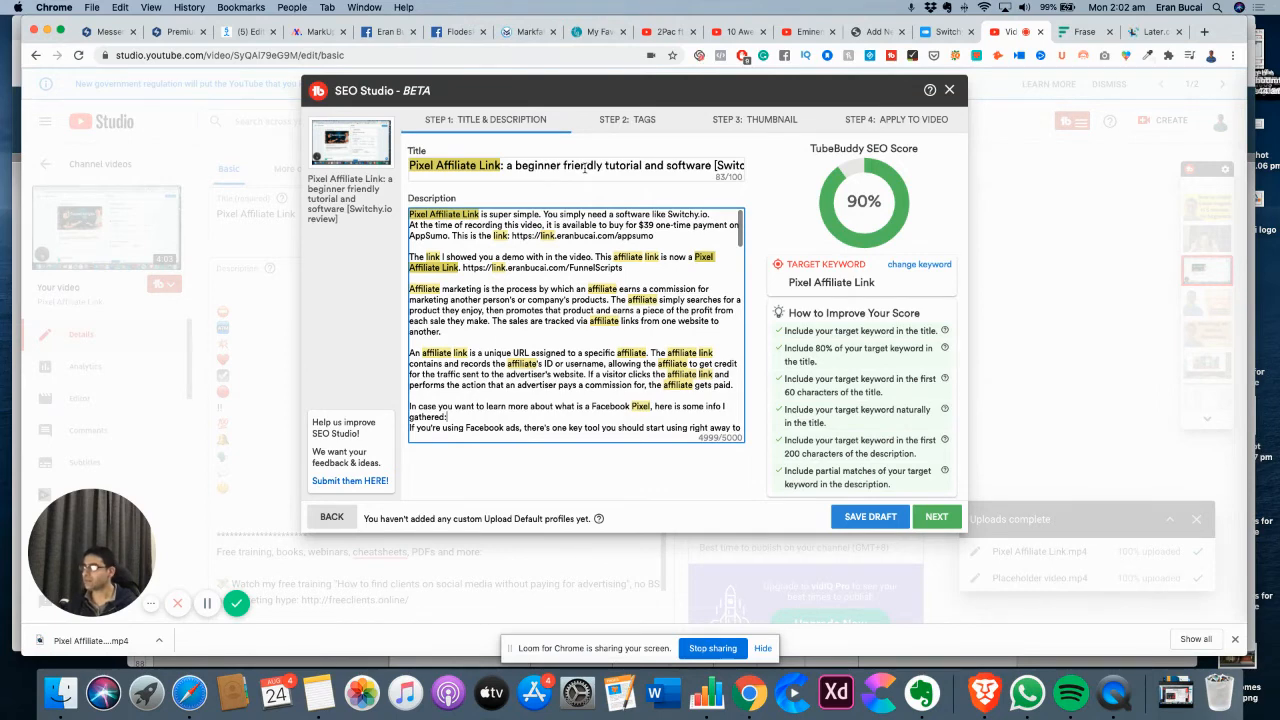
{"action": "left_click", "coordinate": [585, 168]}
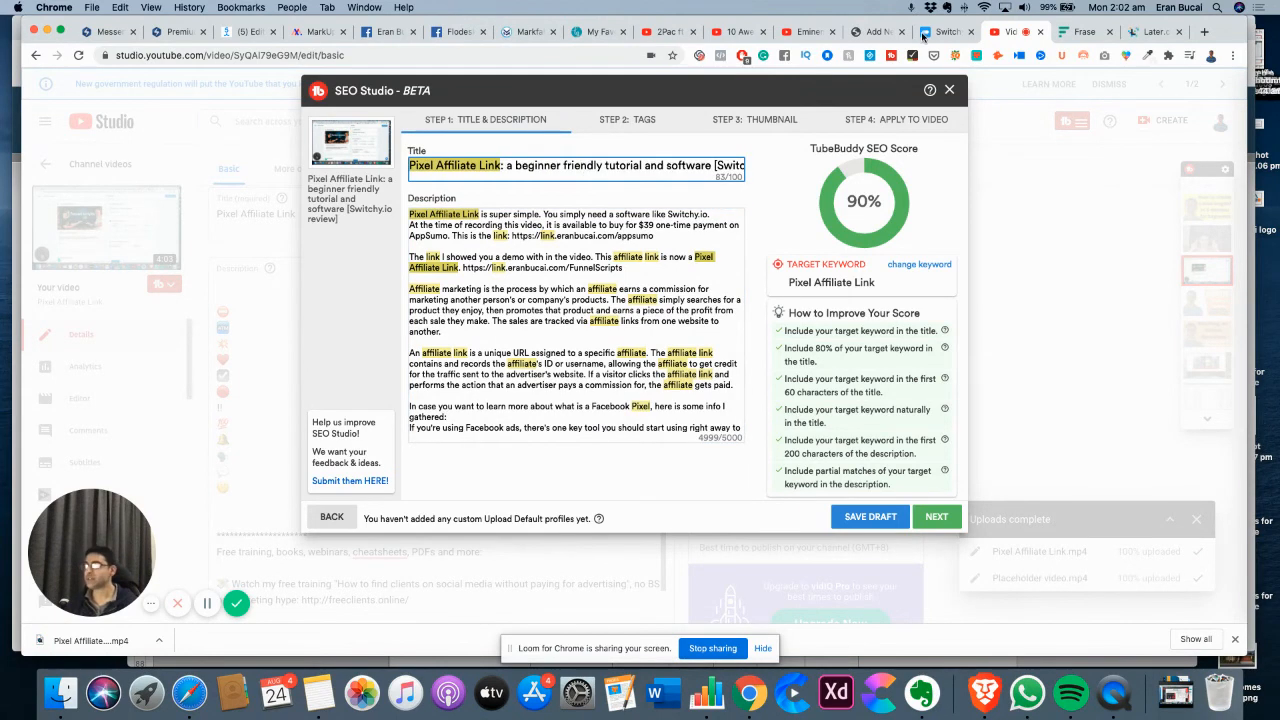
{"action": "left_click", "coordinate": [1128, 59]}
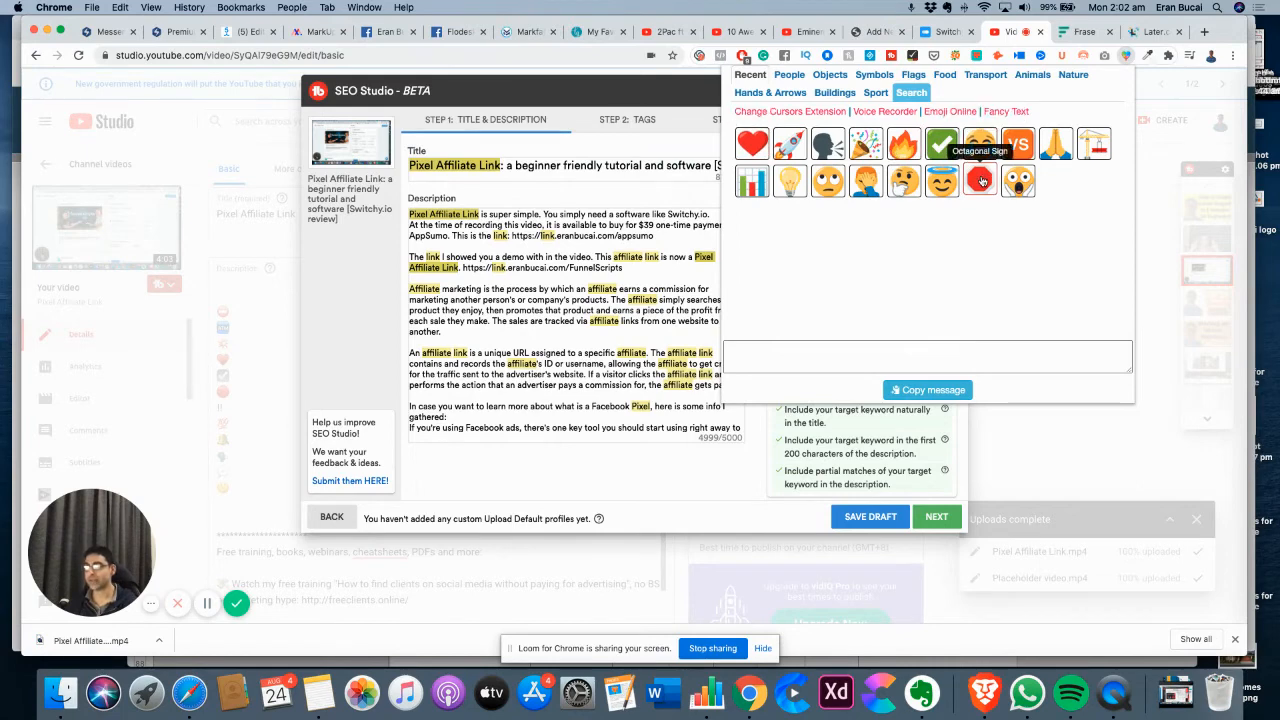
{"action": "left_click", "coordinate": [903, 143]}
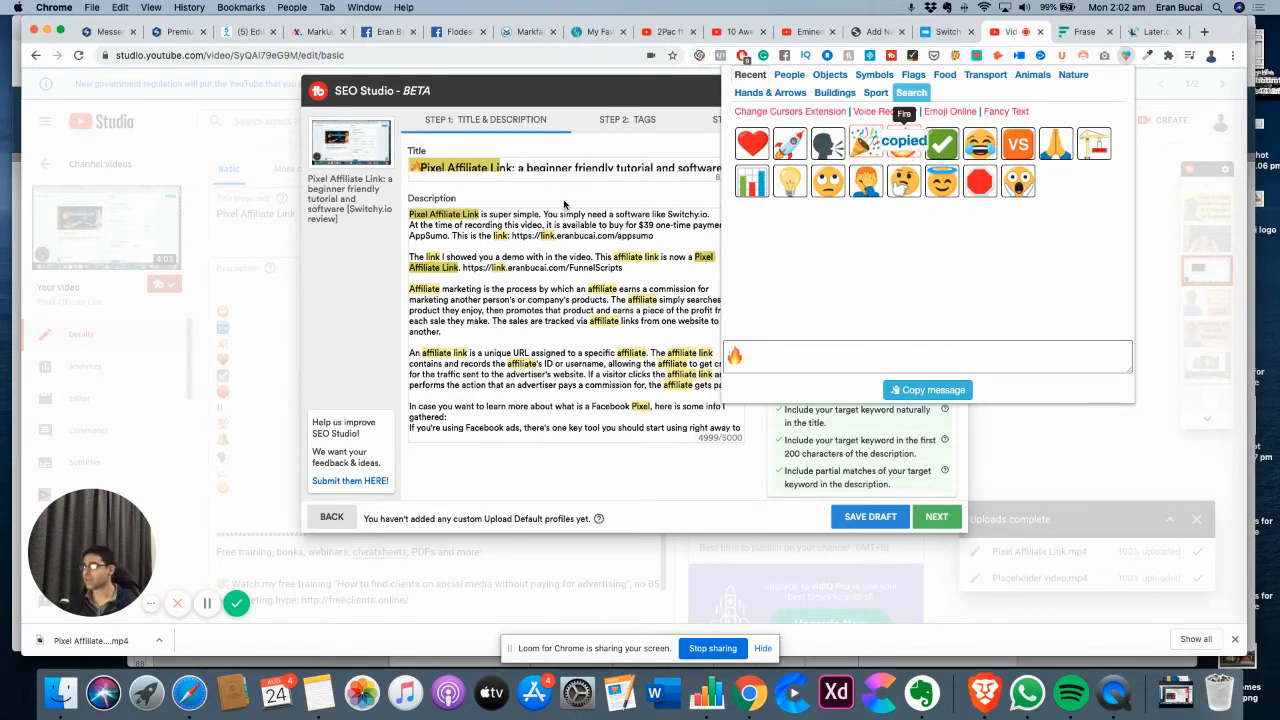
{"action": "left_click", "coordinate": [515, 169]}
{"action": "key", "text": "BackSpace"}
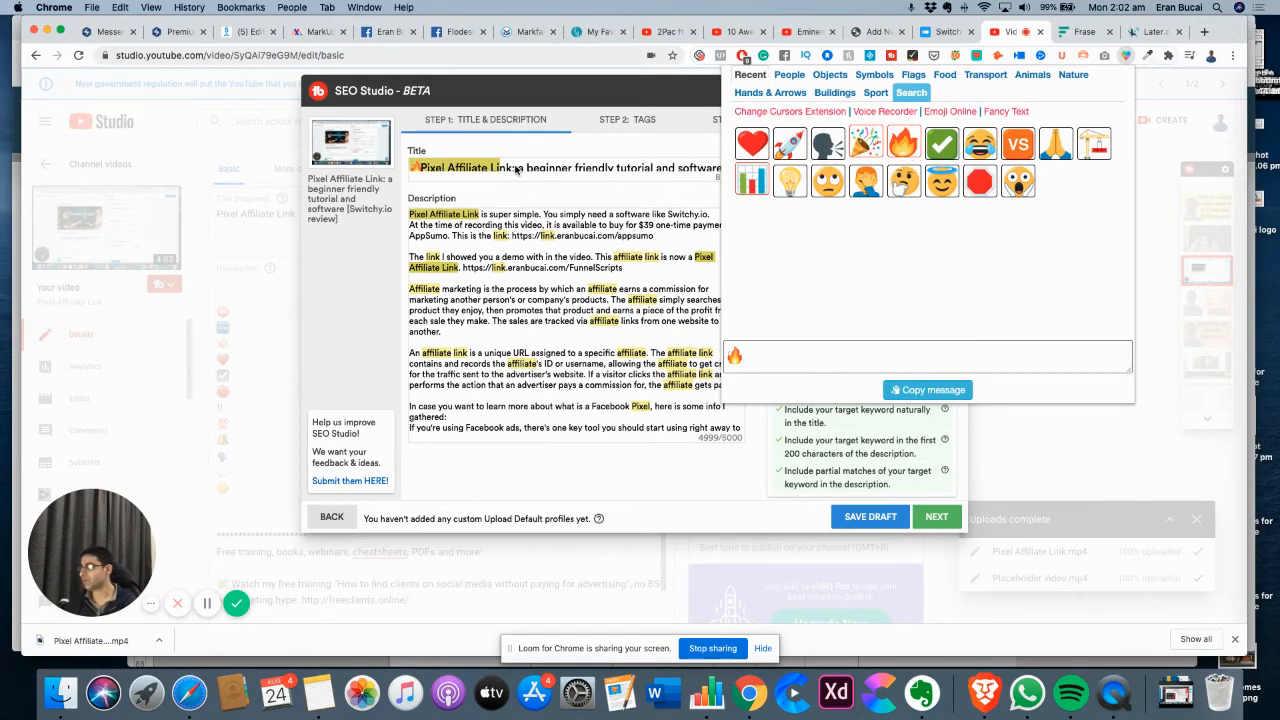
{"action": "type", "text": ":"}
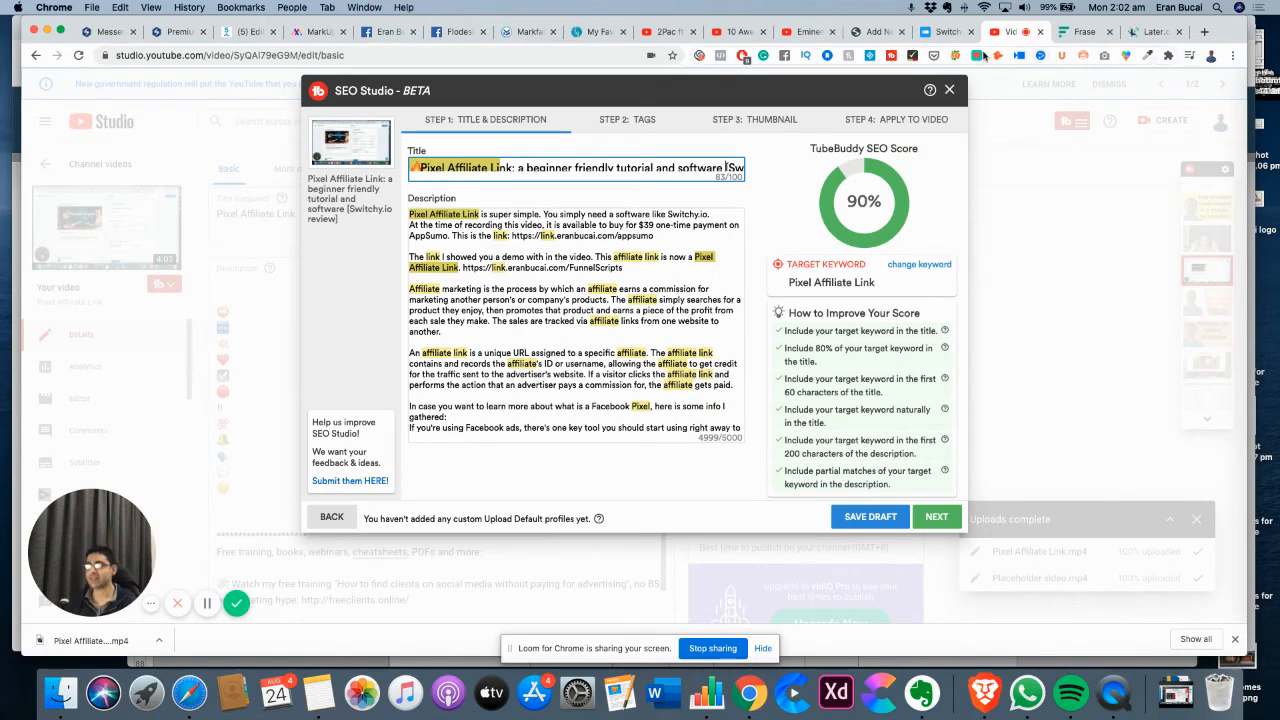
Insert a party popper emoji before "[Switchy.io review]" in the video title
{"action": "left_click", "coordinate": [1127, 57]}
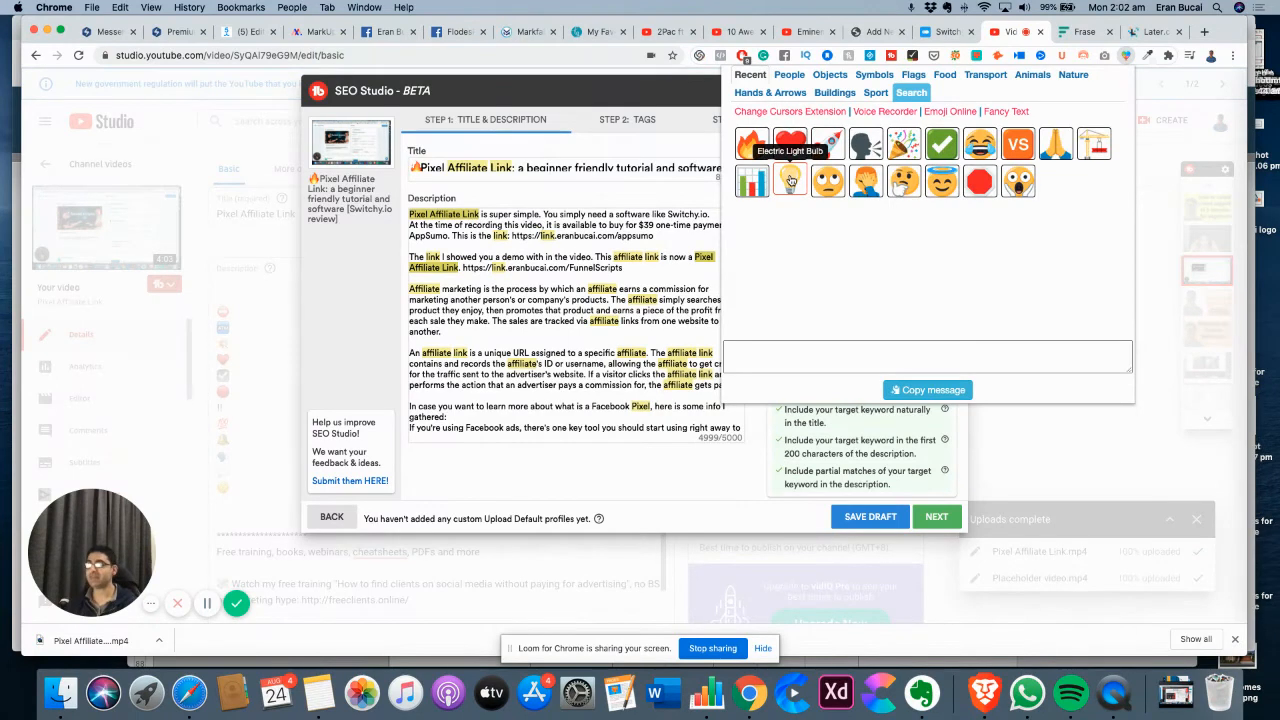
{"action": "left_click", "coordinate": [901, 146]}
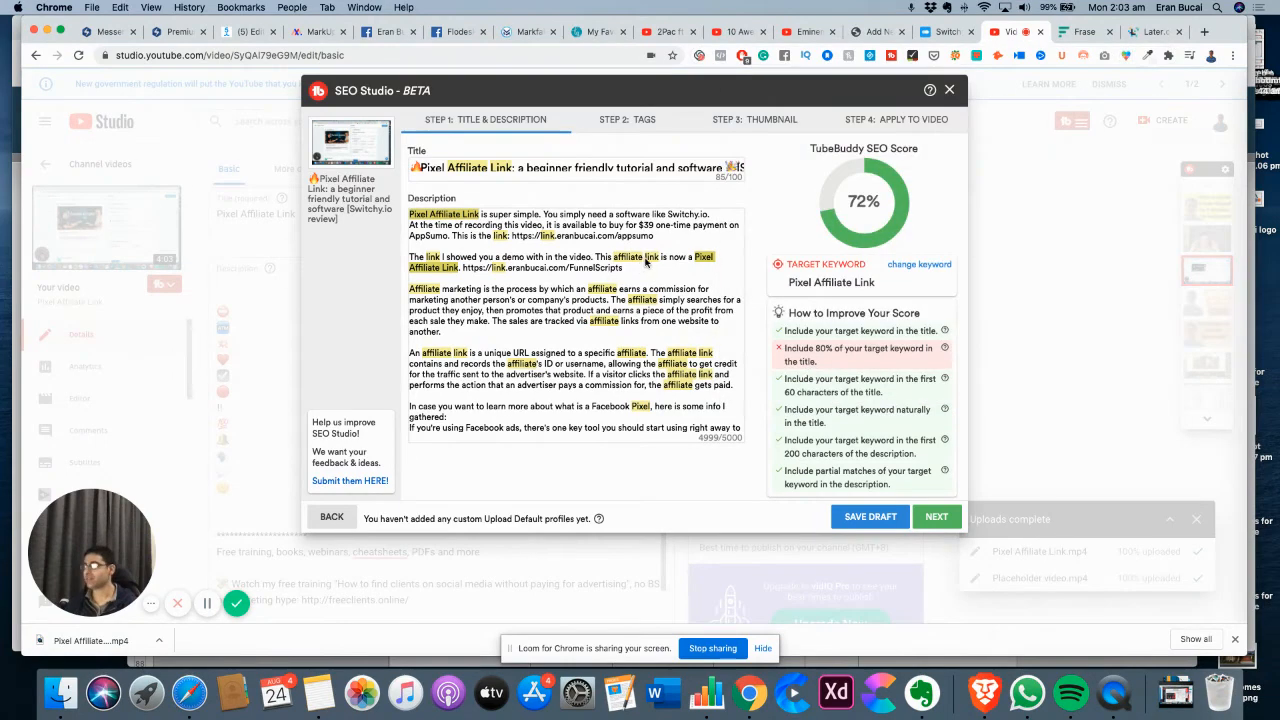
{"action": "left_click", "coordinate": [734, 168]}
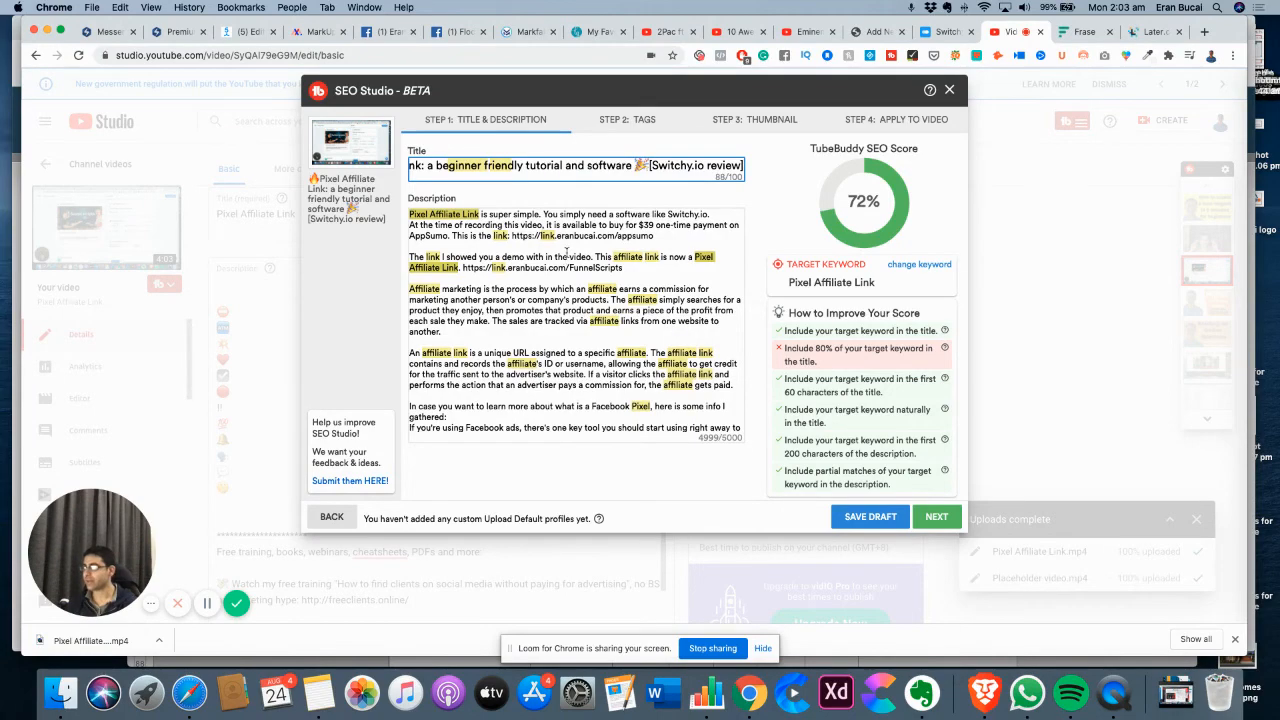
Add the line "To understand the value of a Pixel Affiliate Link, let us define what is Pixel and what is an affiliate link:" above "Affiliate marketing"
{"action": "left_click_drag", "start_coordinate": [481, 214], "coordinate": [398, 217]}
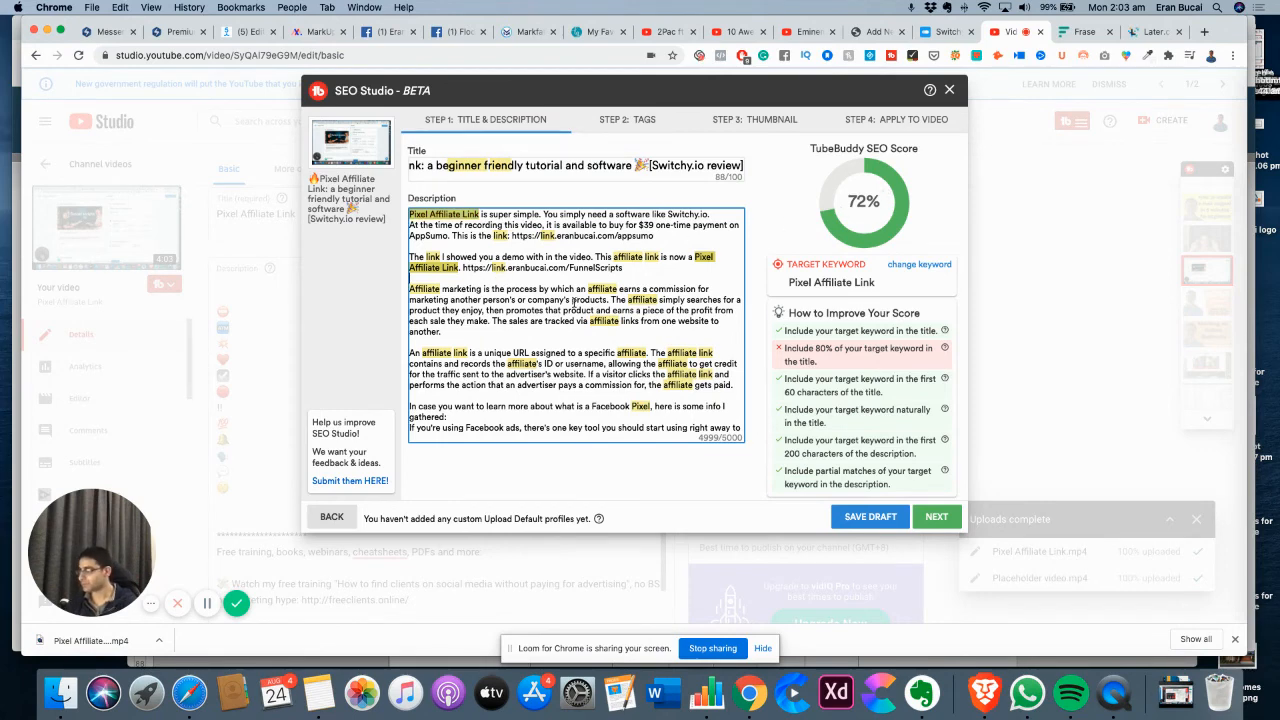
{"action": "key", "text": "Return"}
{"action": "key", "text": "Return"}
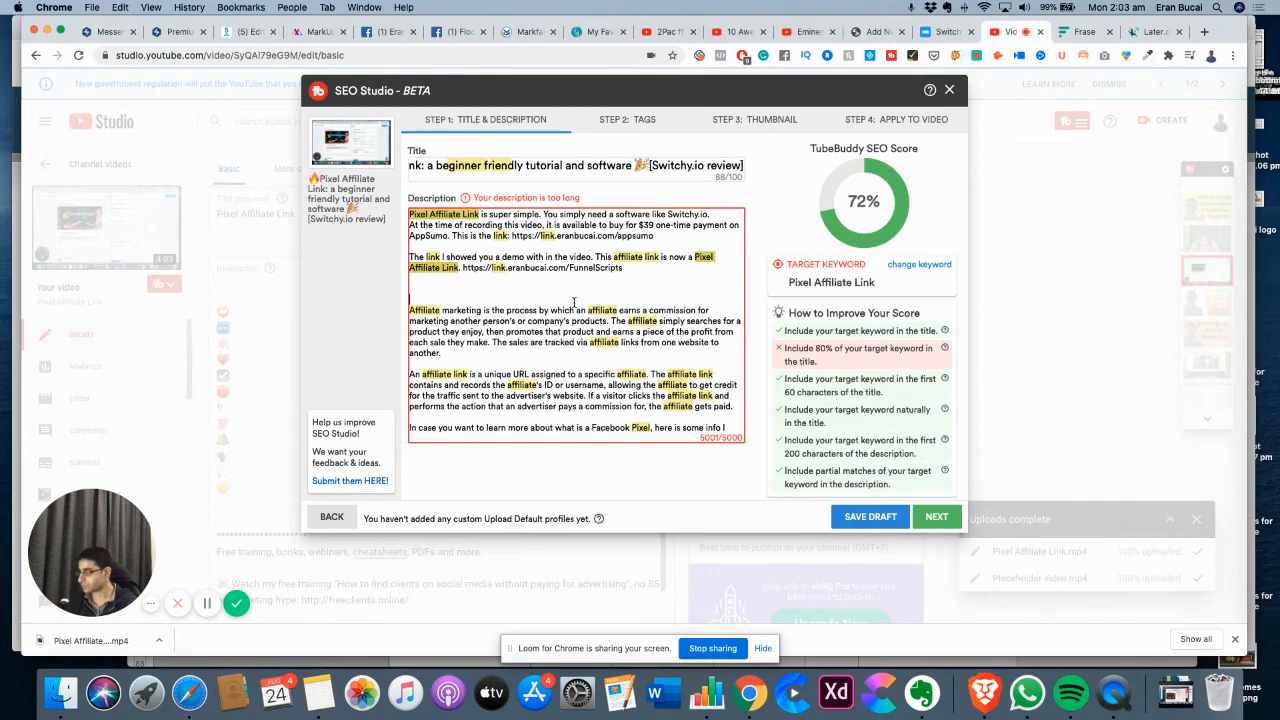
{"action": "key", "text": "Up"}
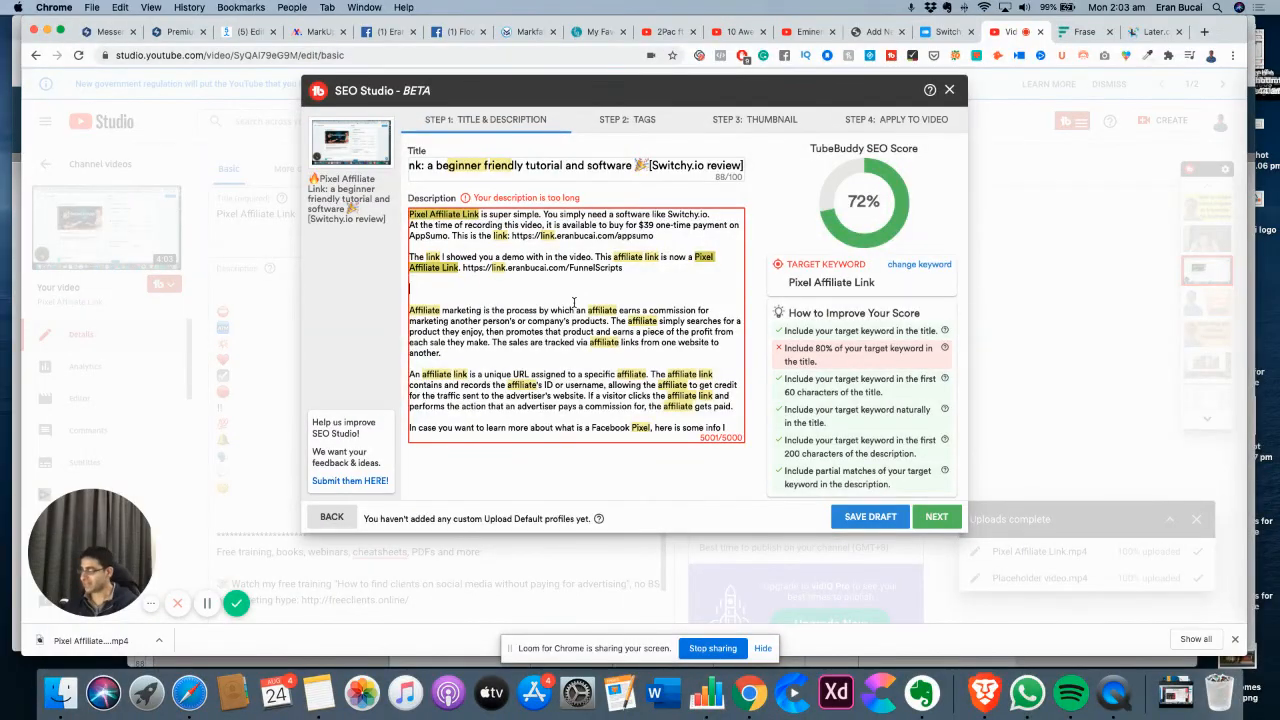
{"action": "type", "text": "To understand the value of a Pixel Affiliate Link"}
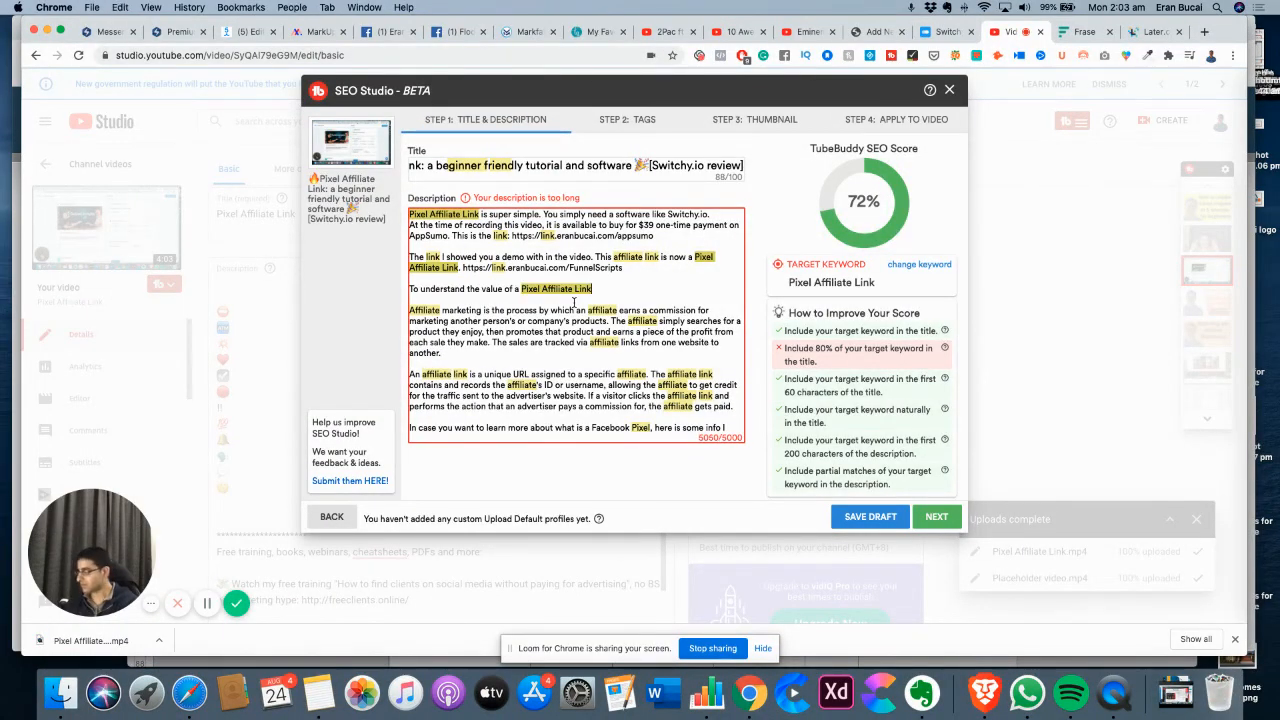
{"action": "type", "text": ", let's"}
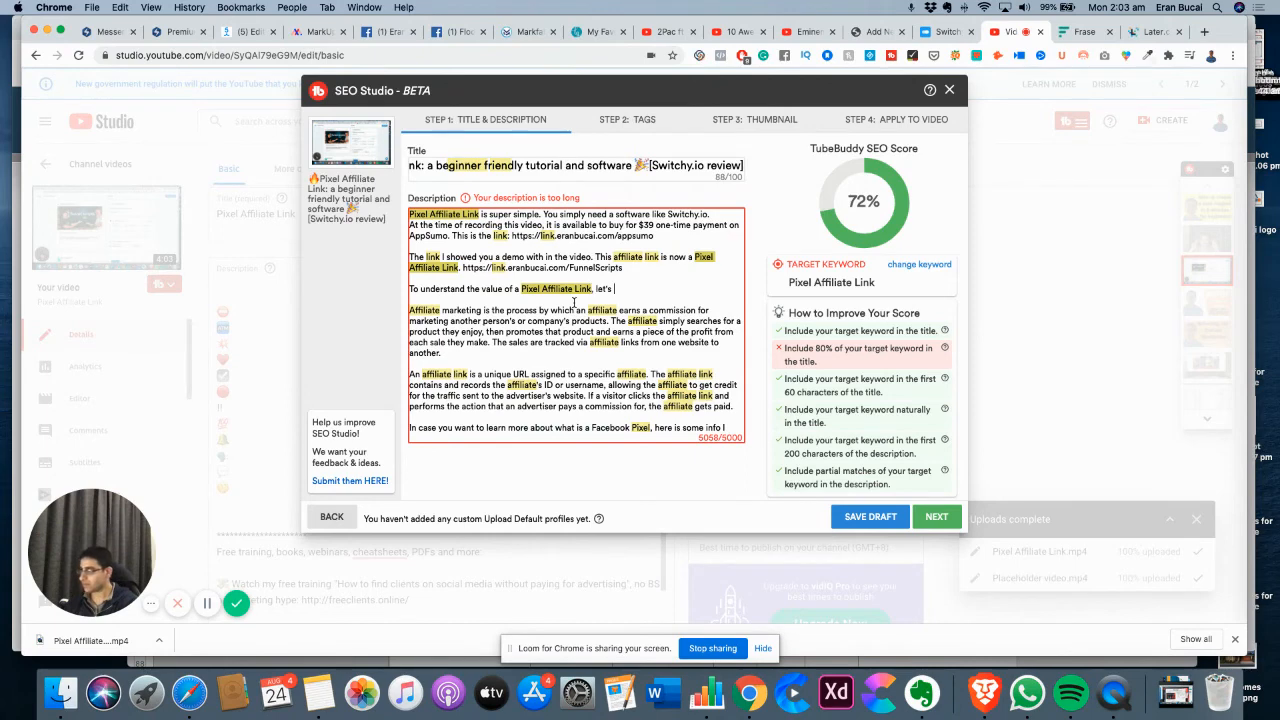
{"action": "key", "text": "BackSpace"}
{"action": "key", "text": "BackSpace"}
{"action": "key", "text": "BackSpace"}
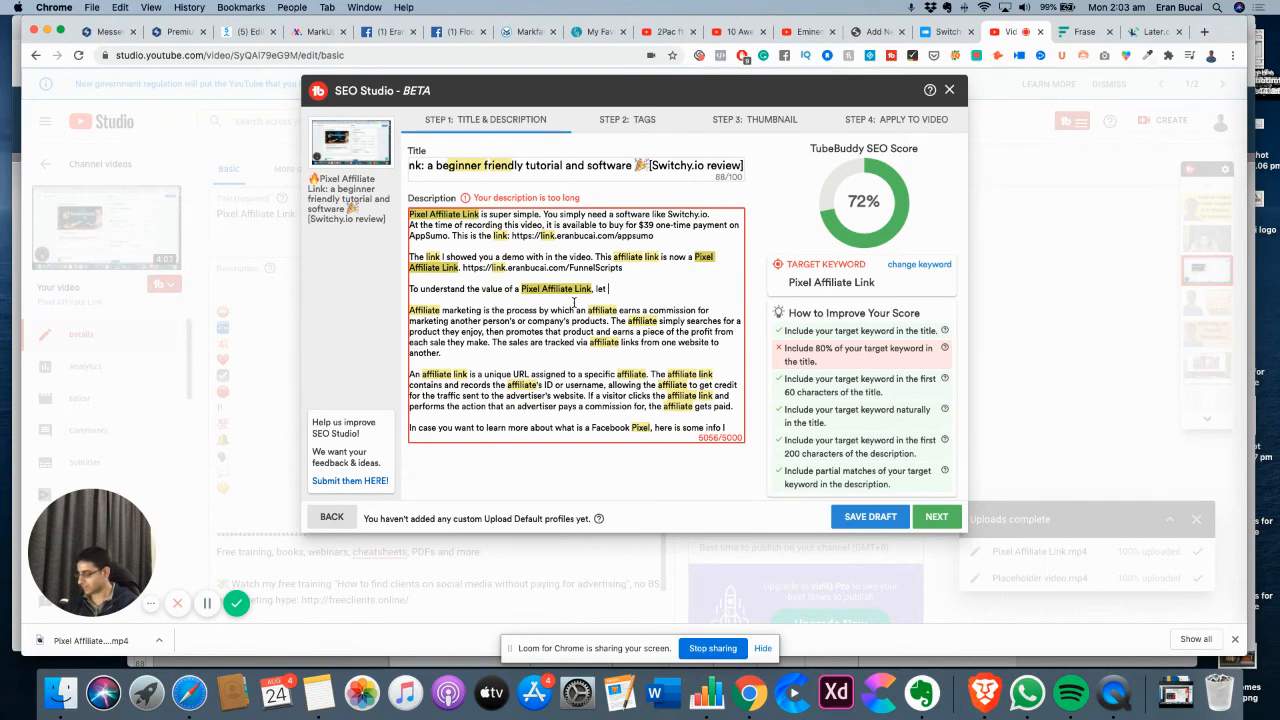
{"action": "type", "text": "us des"}
{"action": "type", "text": "ine"}
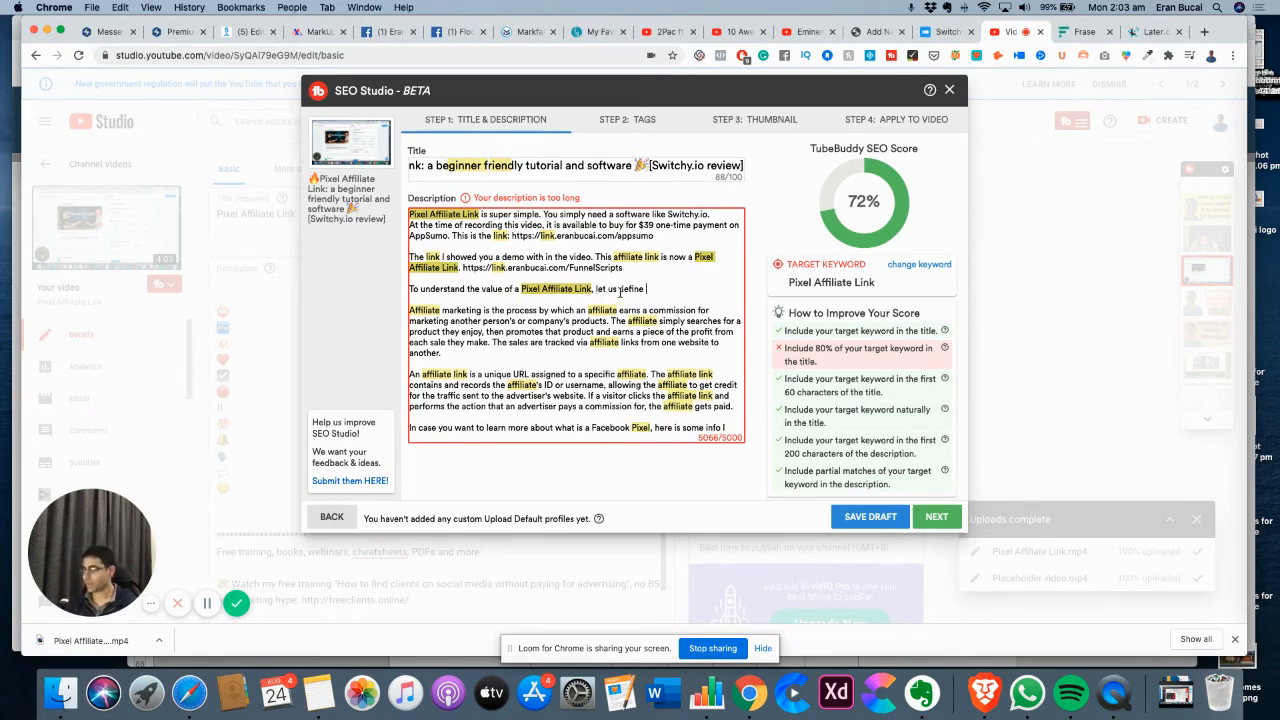
{"action": "type", "text": "what is Pixel and what is an affiliate link:"}
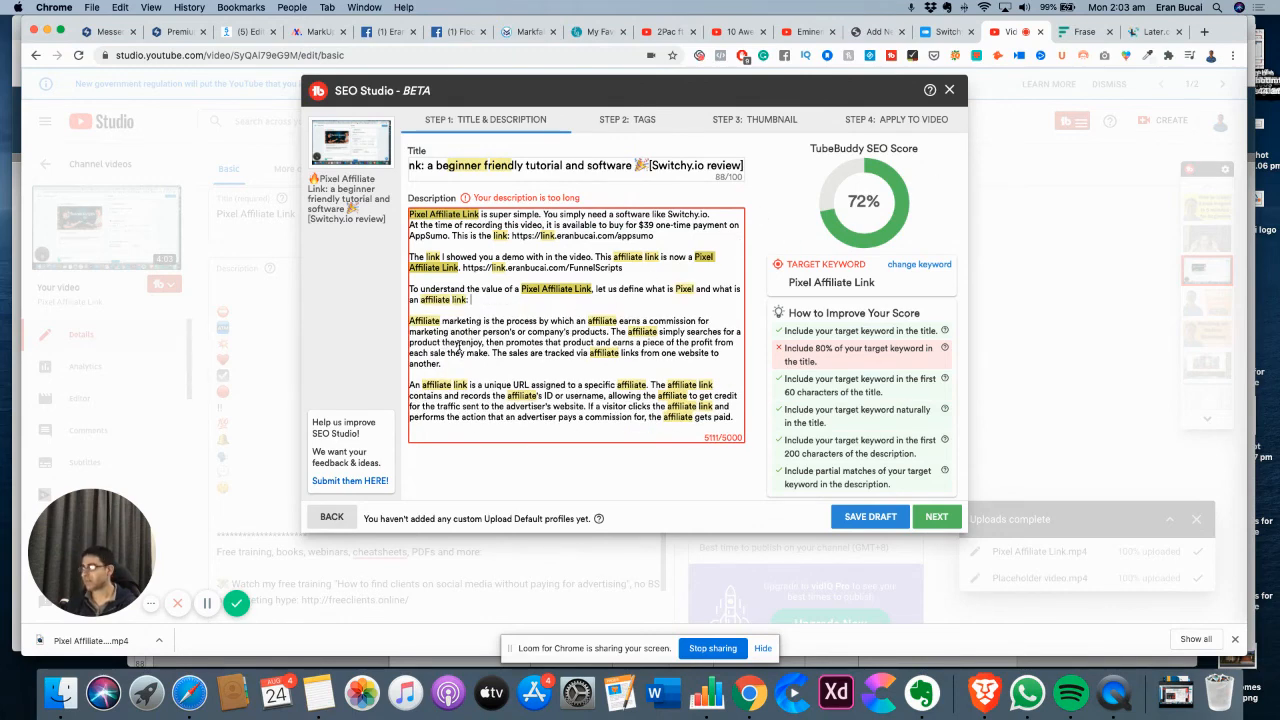
Delete the closing "For example, you can show people an ad" sentence and its trailing space from the Facebook retargeting paragraph
{"action": "scroll", "coordinate": [462, 343], "scroll_direction": "down", "scroll_amount": 5}
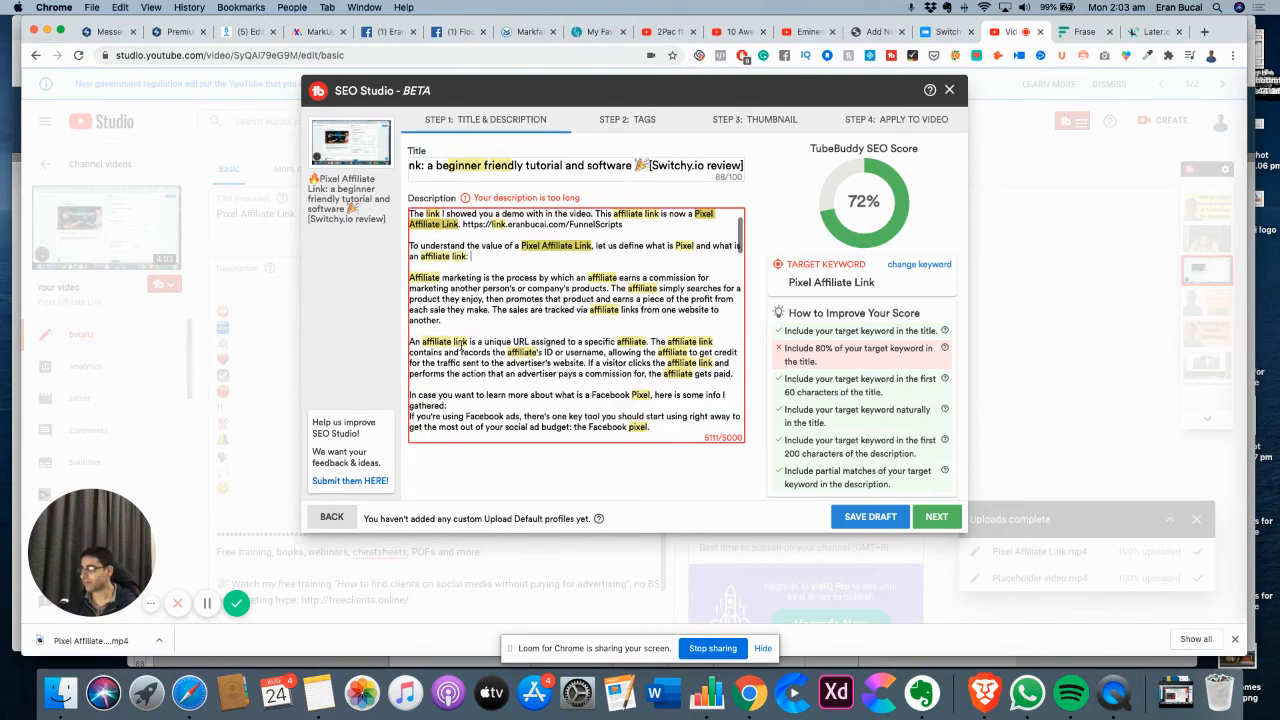
{"action": "scroll", "coordinate": [463, 343], "scroll_direction": "down", "scroll_amount": 2}
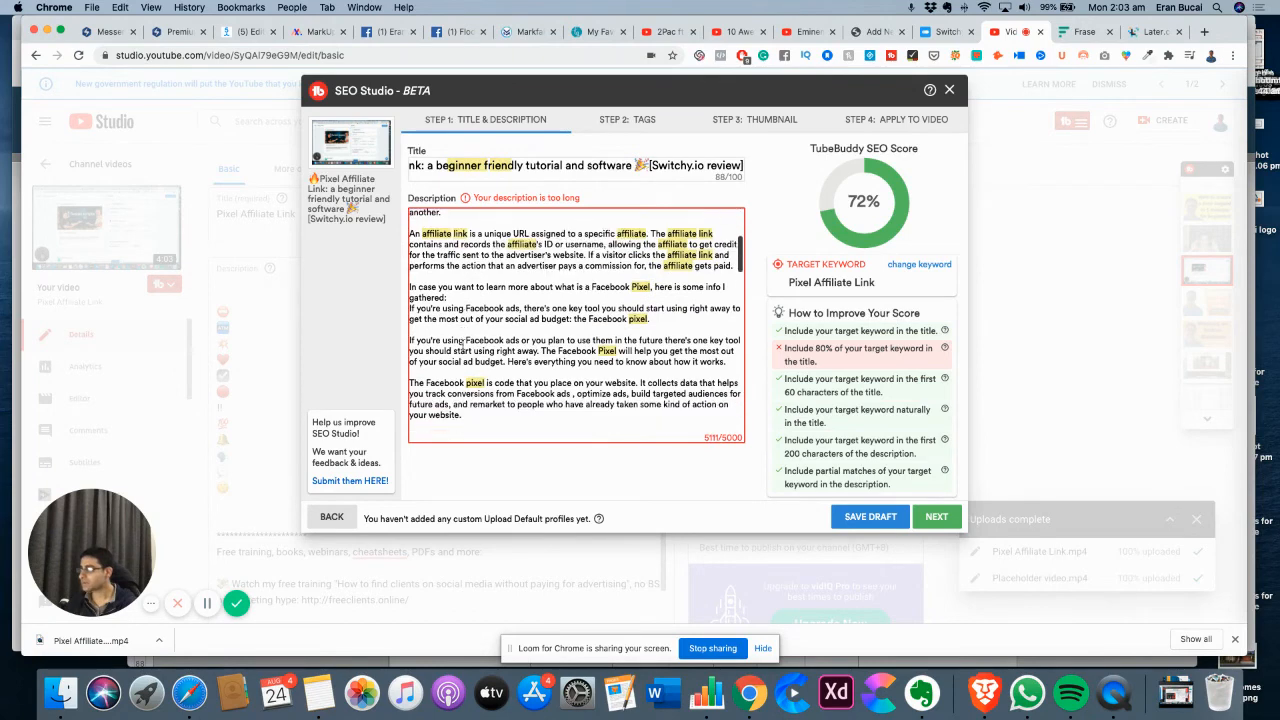
{"action": "scroll", "coordinate": [466, 342], "scroll_direction": "down", "scroll_amount": 5}
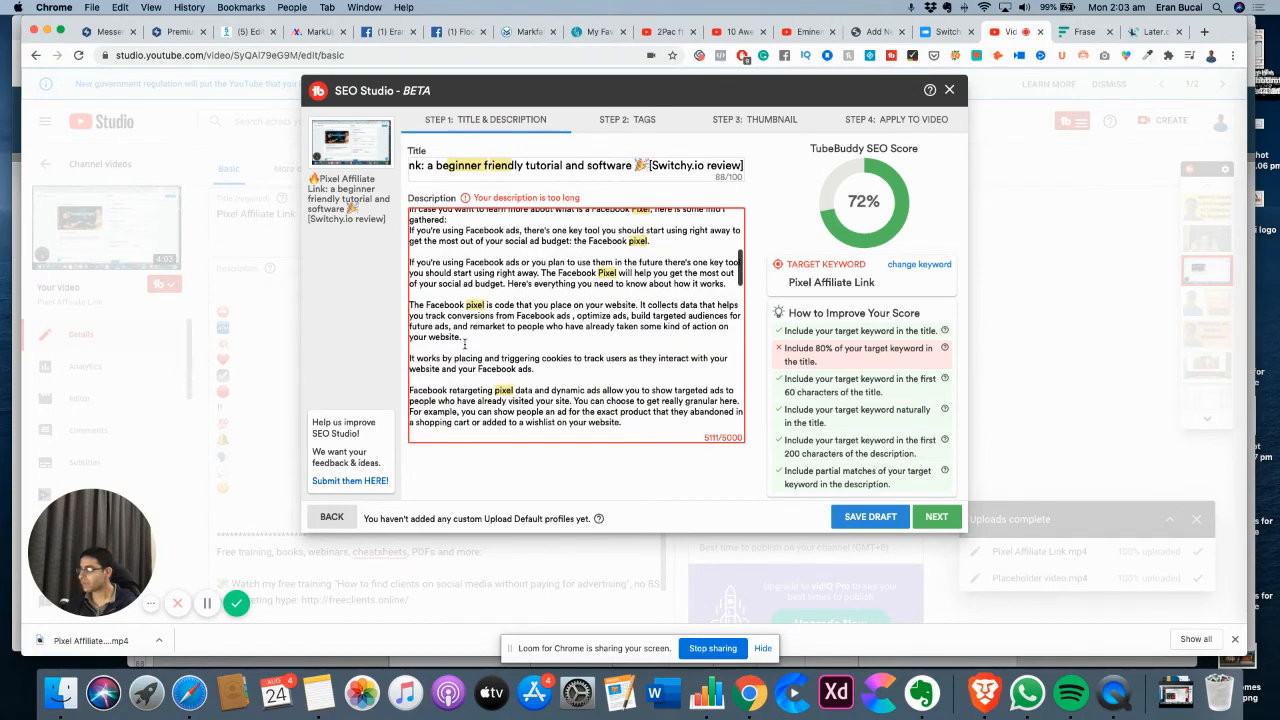
{"action": "scroll", "coordinate": [464, 344], "scroll_direction": "down", "scroll_amount": 2}
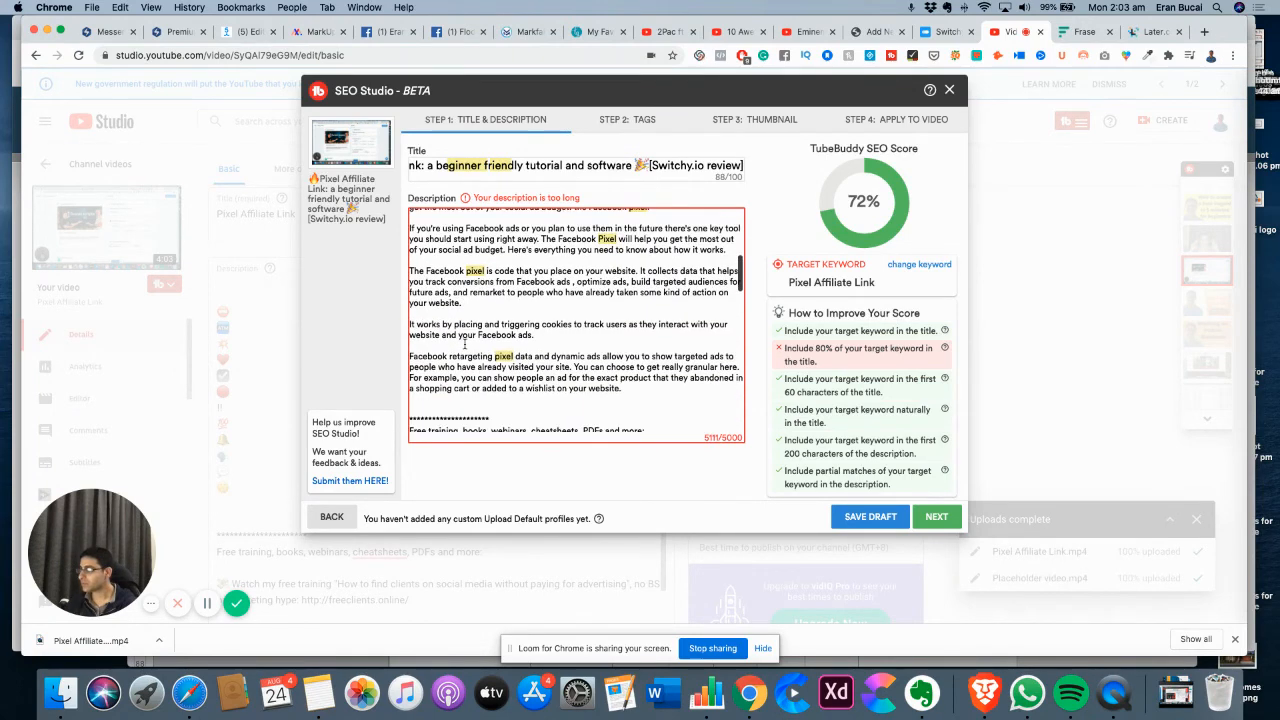
{"action": "scroll", "coordinate": [465, 343], "scroll_direction": "down", "scroll_amount": 1}
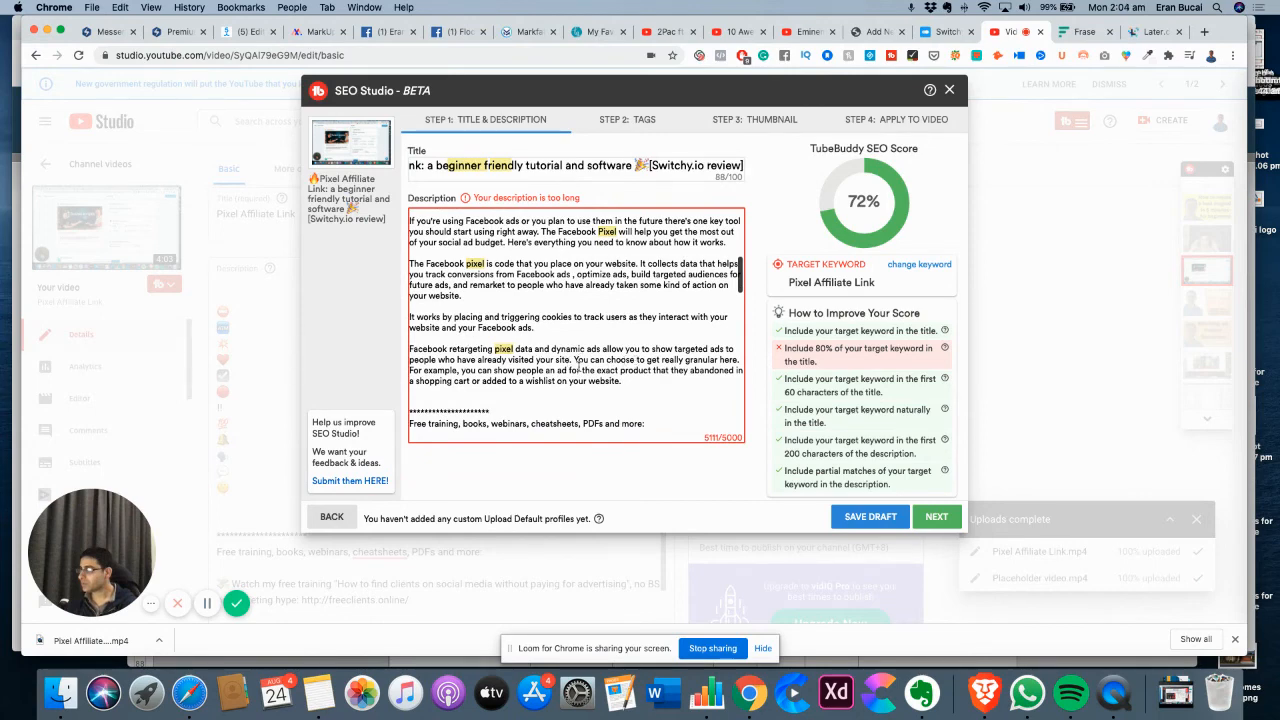
{"action": "left_click", "coordinate": [455, 393]}
{"action": "left_click_drag", "start_coordinate": [622, 381], "coordinate": [404, 374]}
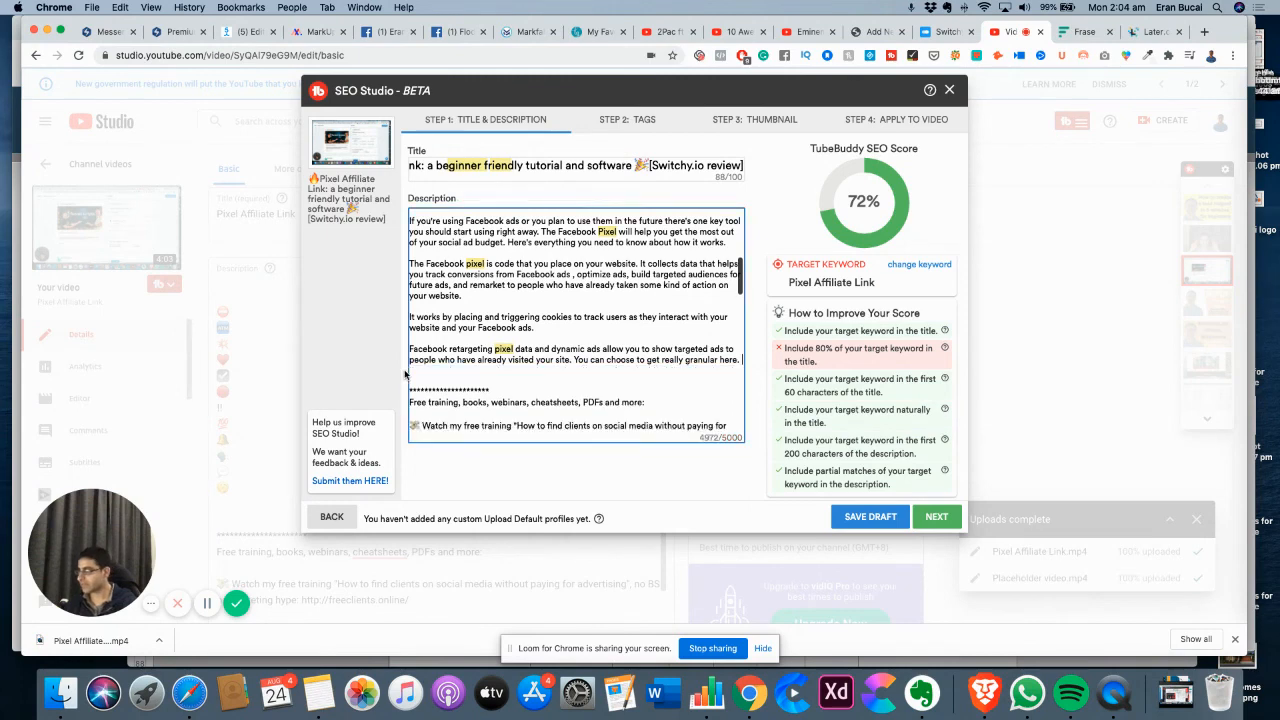
{"action": "key", "text": "BackSpace"}
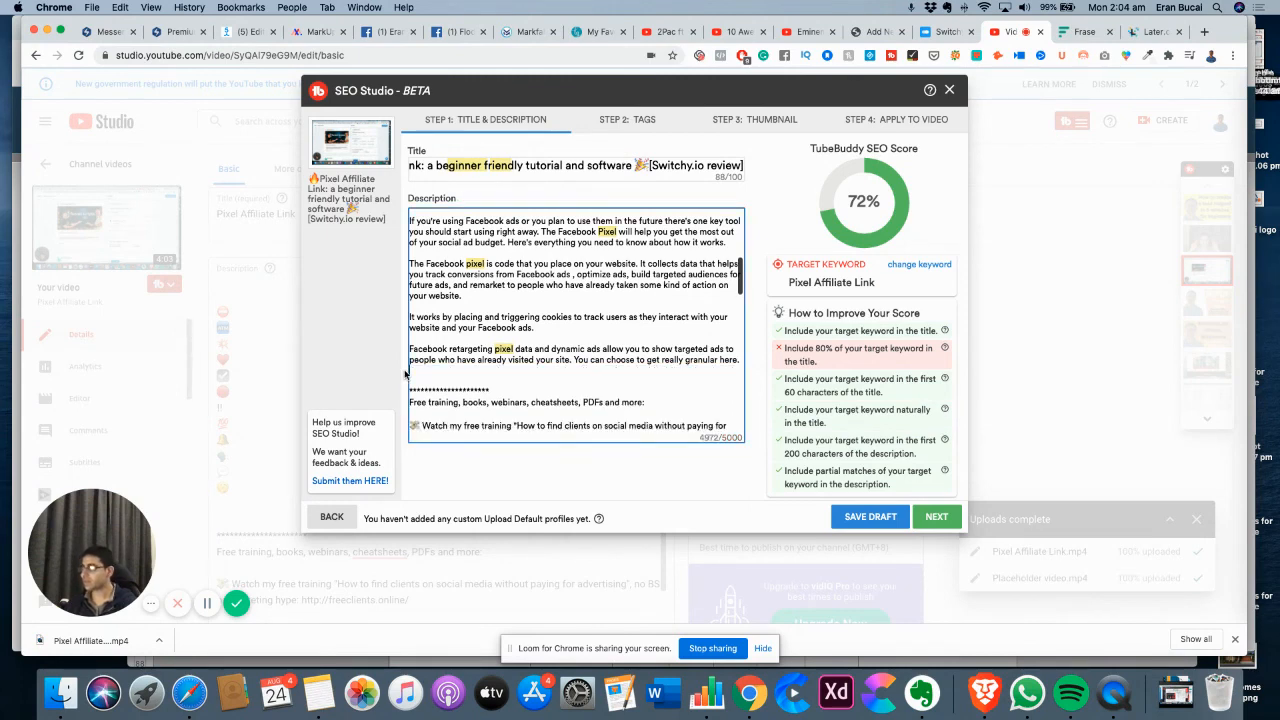
{"action": "key", "text": "BackSpace"}
{"action": "scroll", "coordinate": [600, 284], "scroll_direction": "up", "scroll_amount": 5}
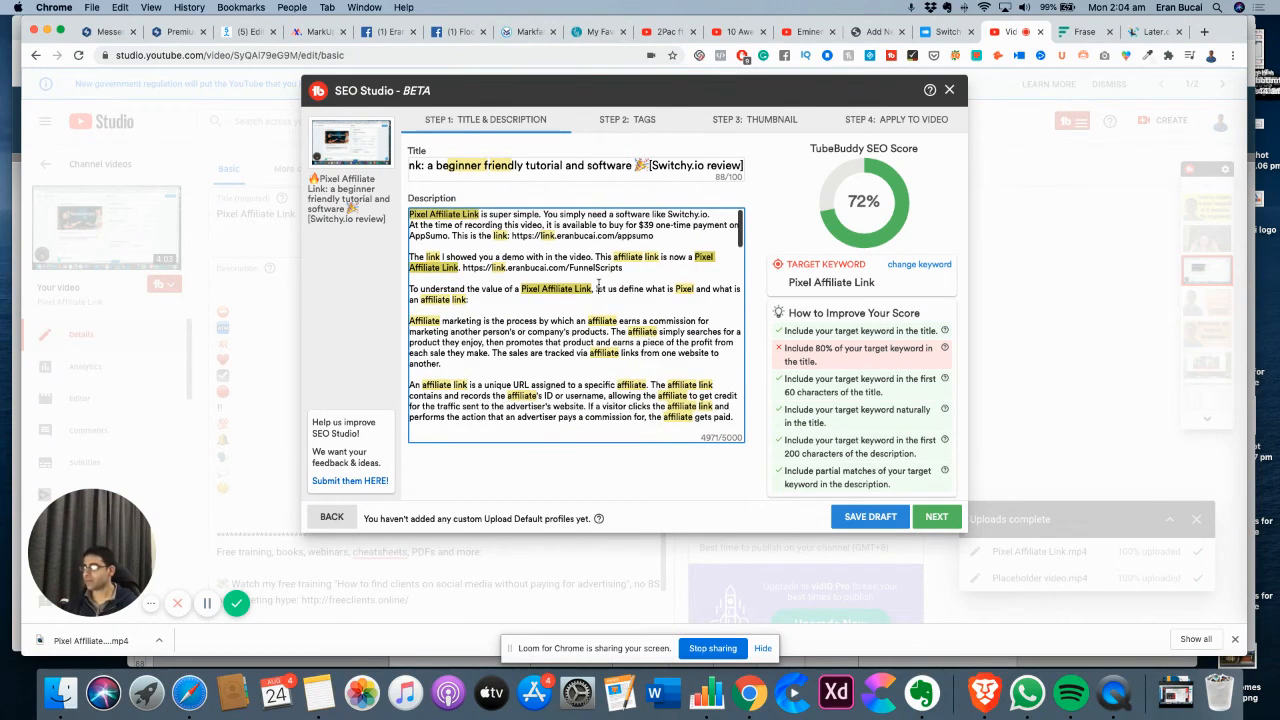
Add the target keyword "Pixel Affiliate Link" as the first video tag, followed by the suggested tag "pixel affilate link"
{"action": "left_click", "coordinate": [627, 120]}
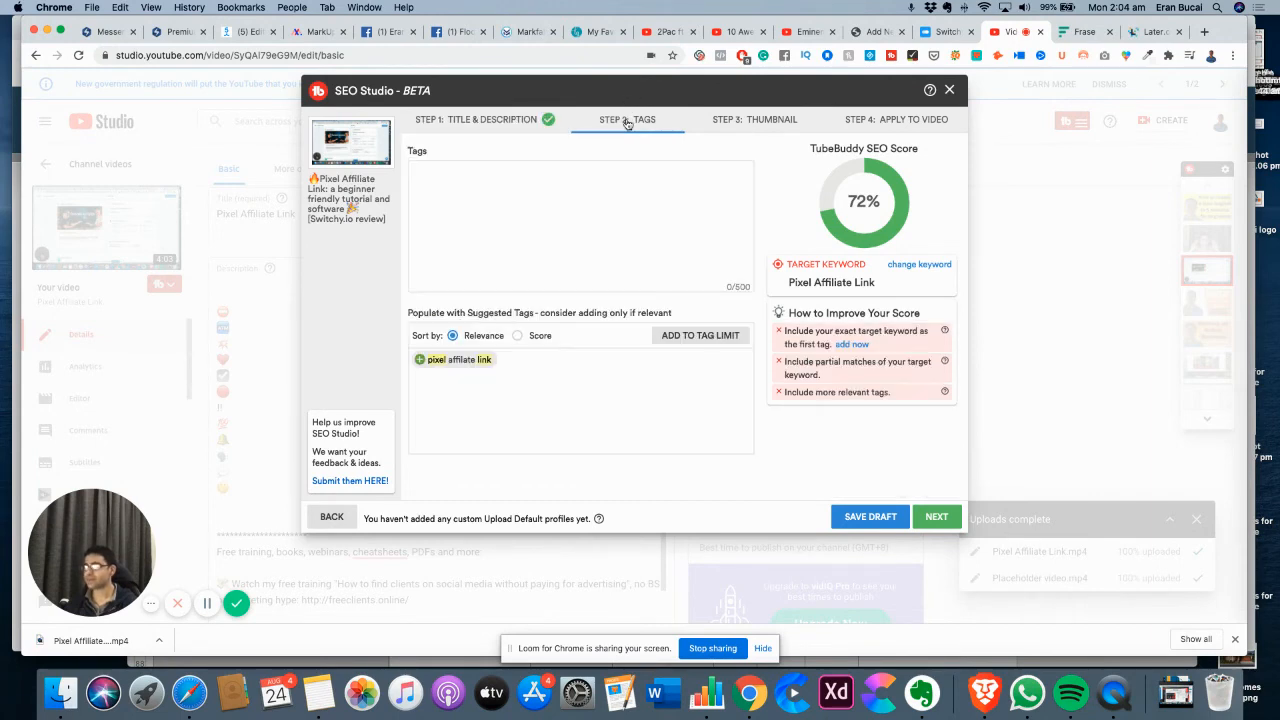
{"action": "left_click", "coordinate": [853, 344]}
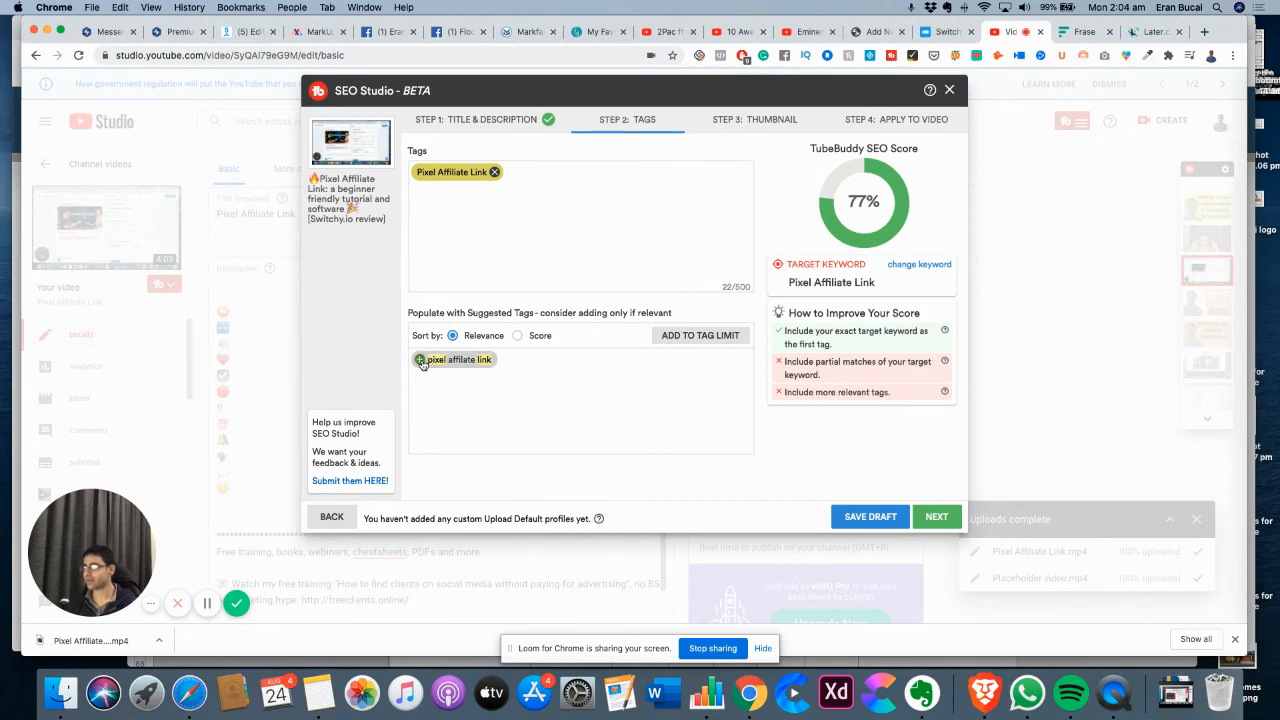
{"action": "left_click", "coordinate": [420, 361]}
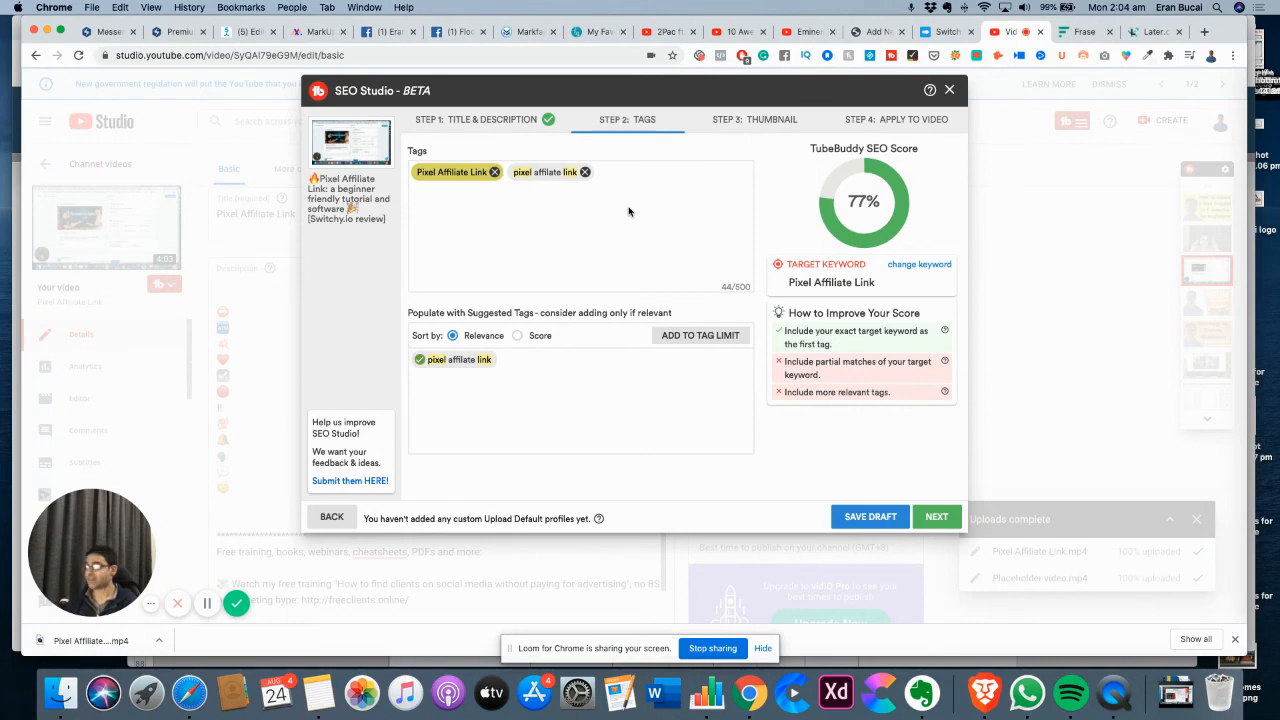